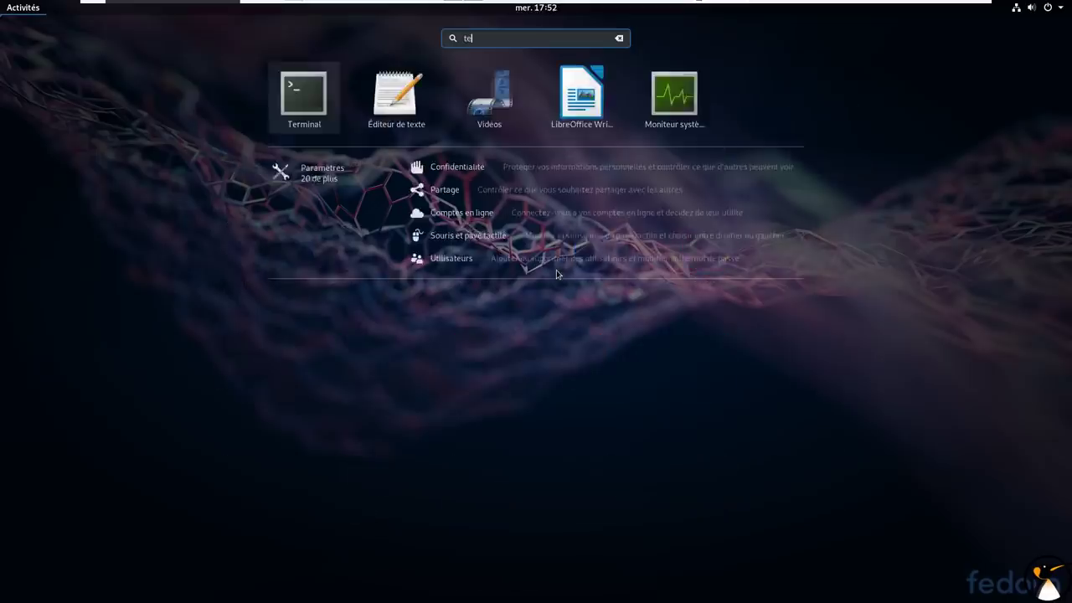
Launch Terminal, enlarge its text by three zoom levels, and list disk usage with df -h
key("Return")
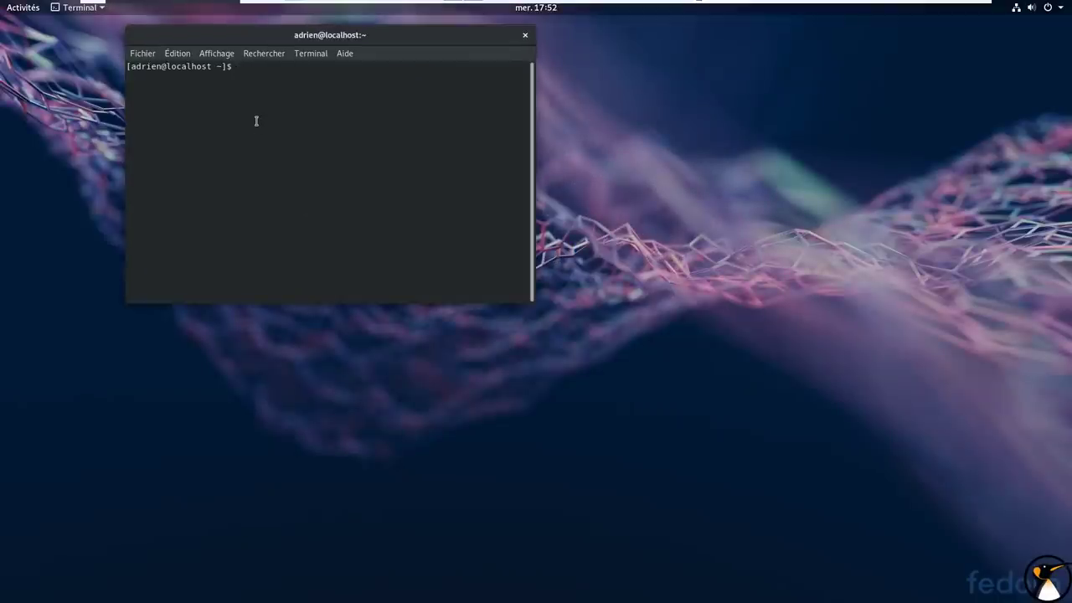
key("ctrl+plus")
key("ctrl+plus")
key("ctrl+plus")
type("df -h")
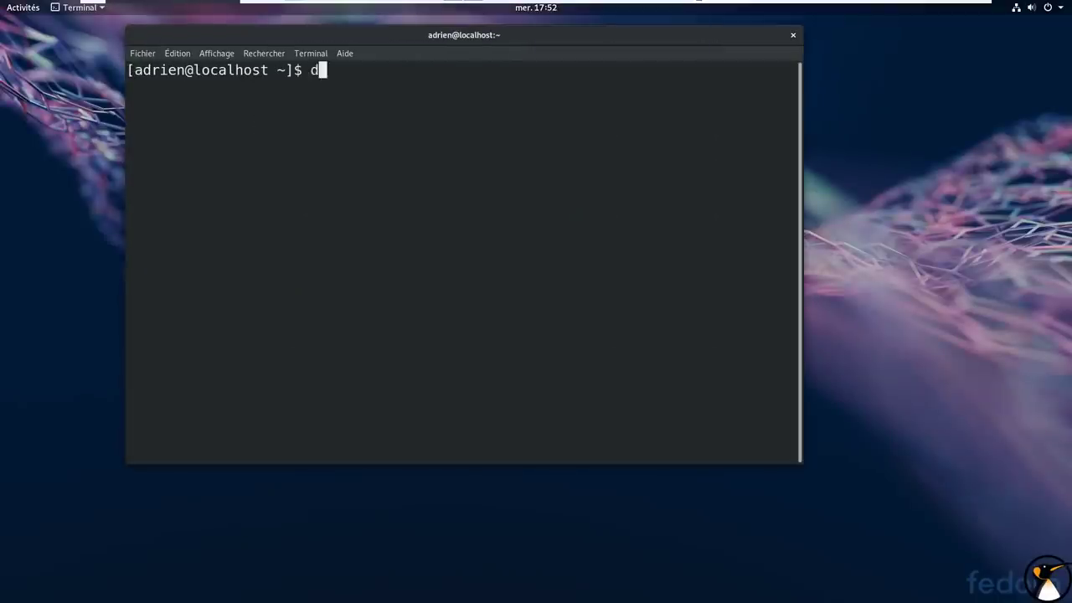
key("Return")
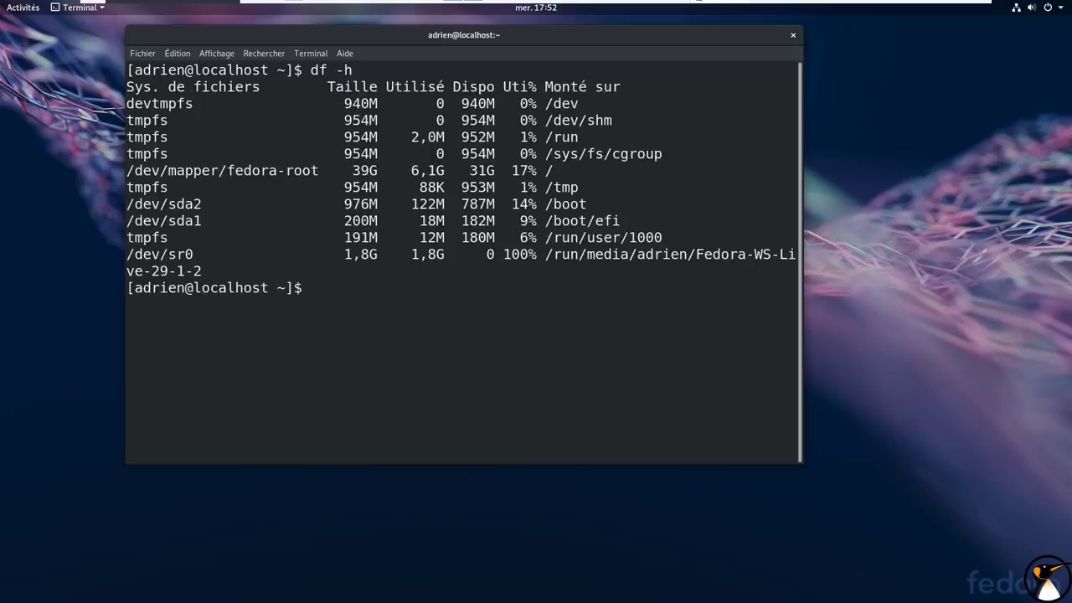
Rerun the disk usage listing with file system types included, using df -hT
key("Up")
type("T")
key("Return")
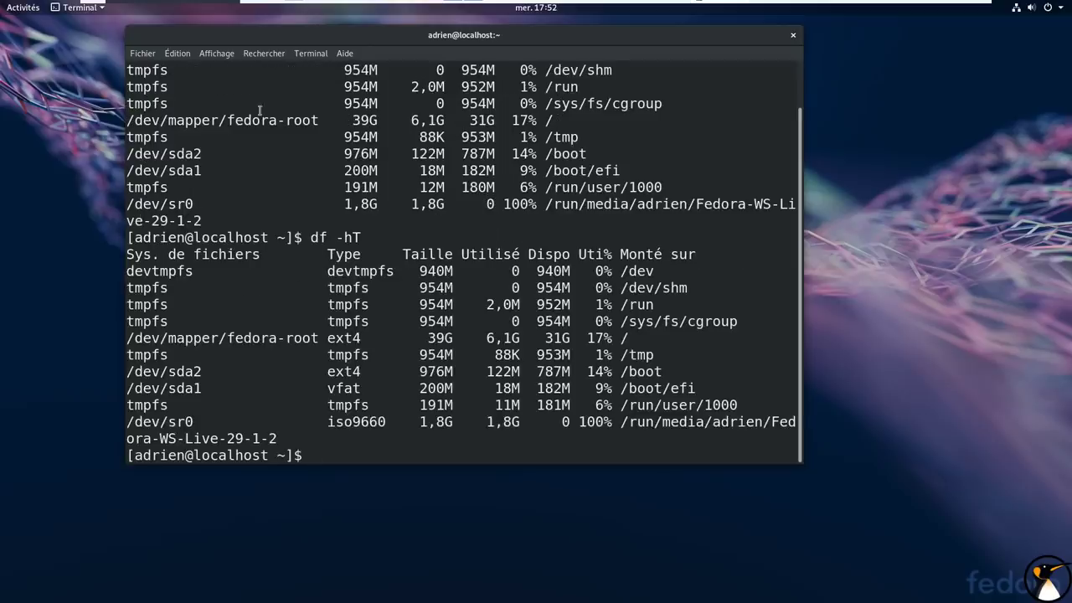
Highlight the file system types of /dev/sda2, /dev/sda1 and /dev/mapper/fedora-root in the listing, and close the terminal
double_click(352, 371)
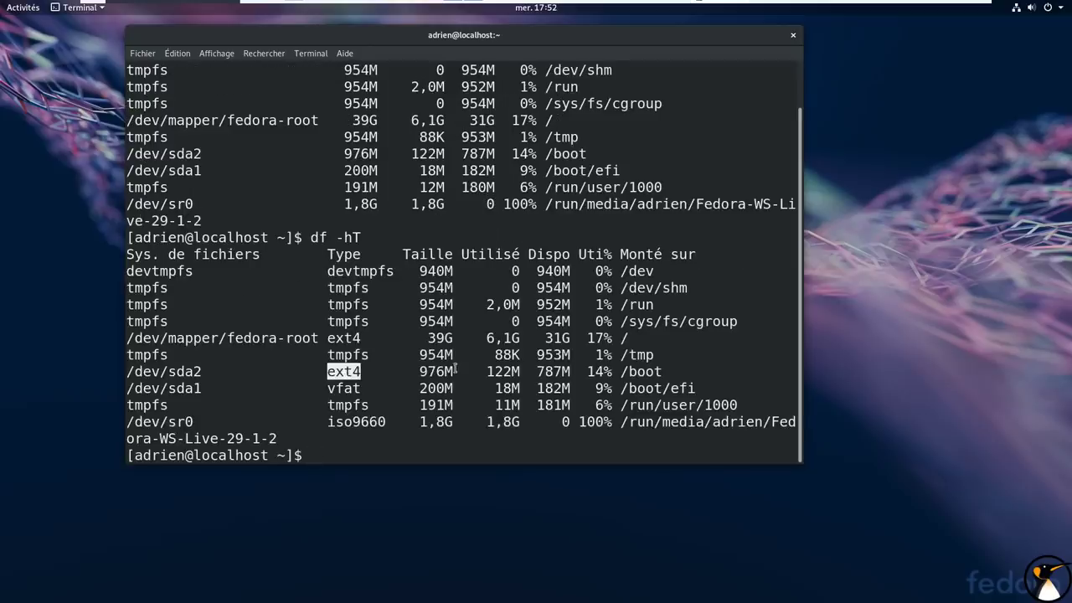
double_click(339, 388)
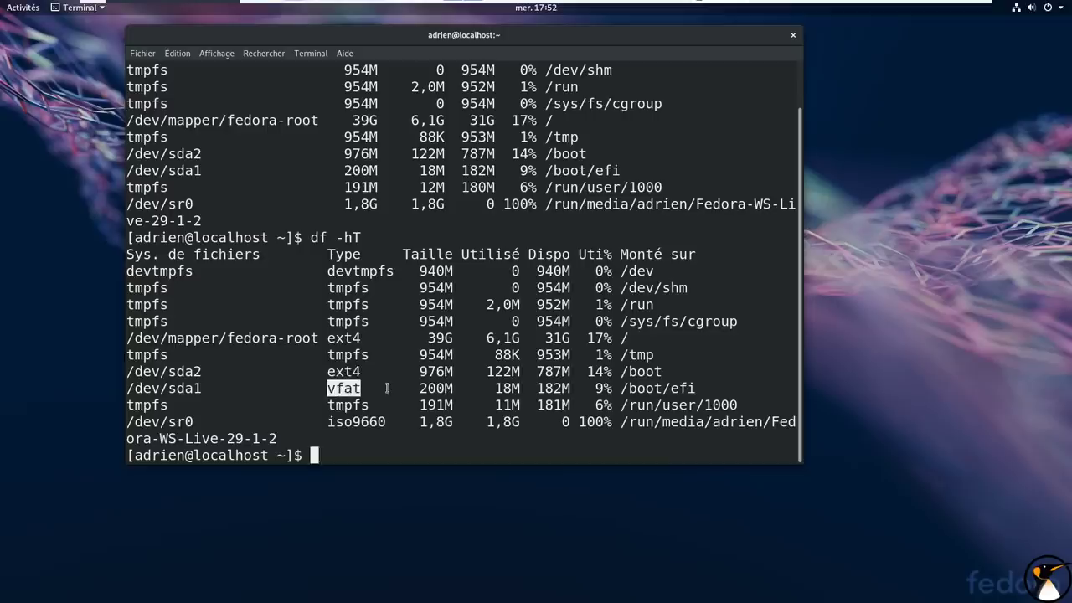
double_click(345, 371)
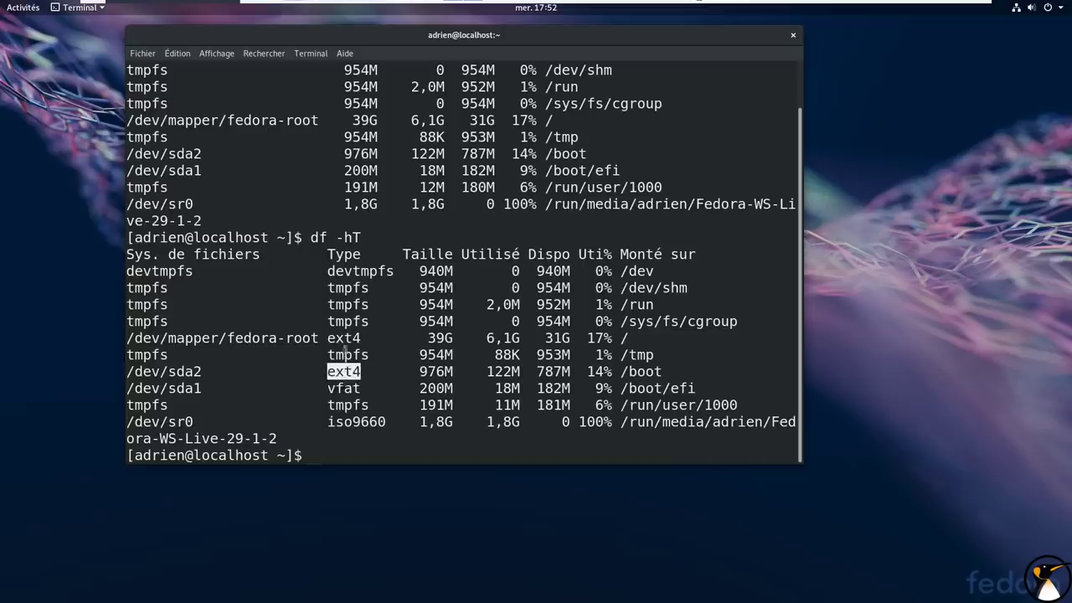
double_click(347, 342)
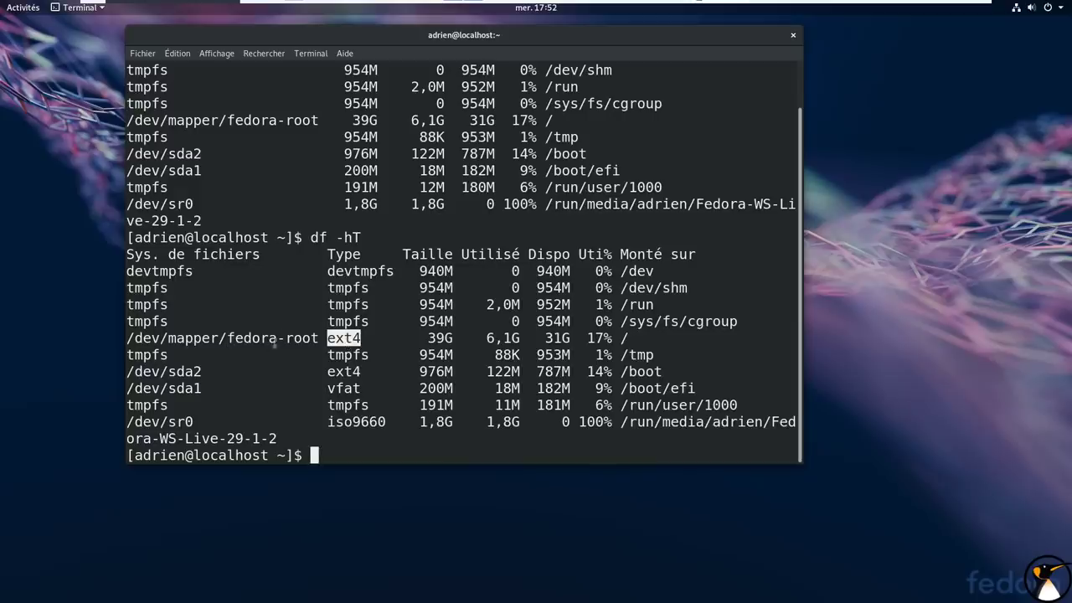
left_click(416, 335)
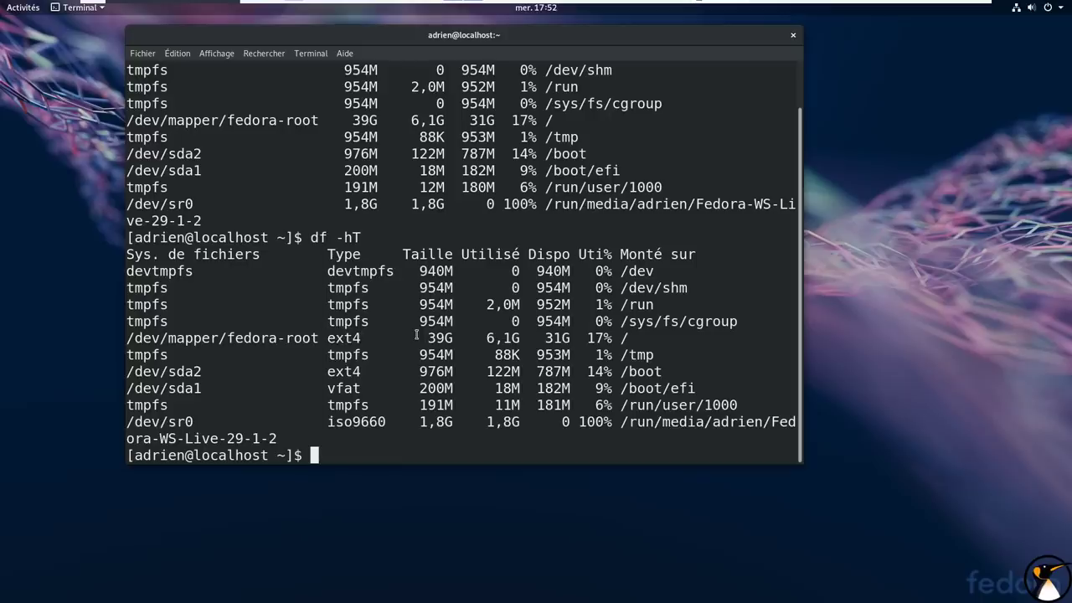
left_click(793, 36)
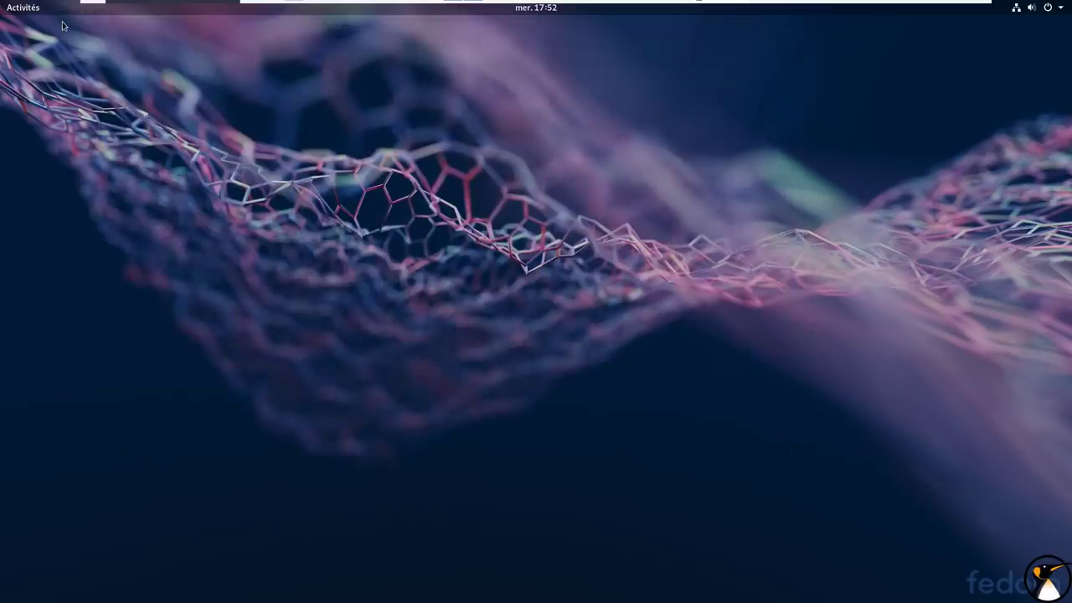
Launch the Fichiers file manager and open the Documents folder from the home folder
left_click(17, 10)
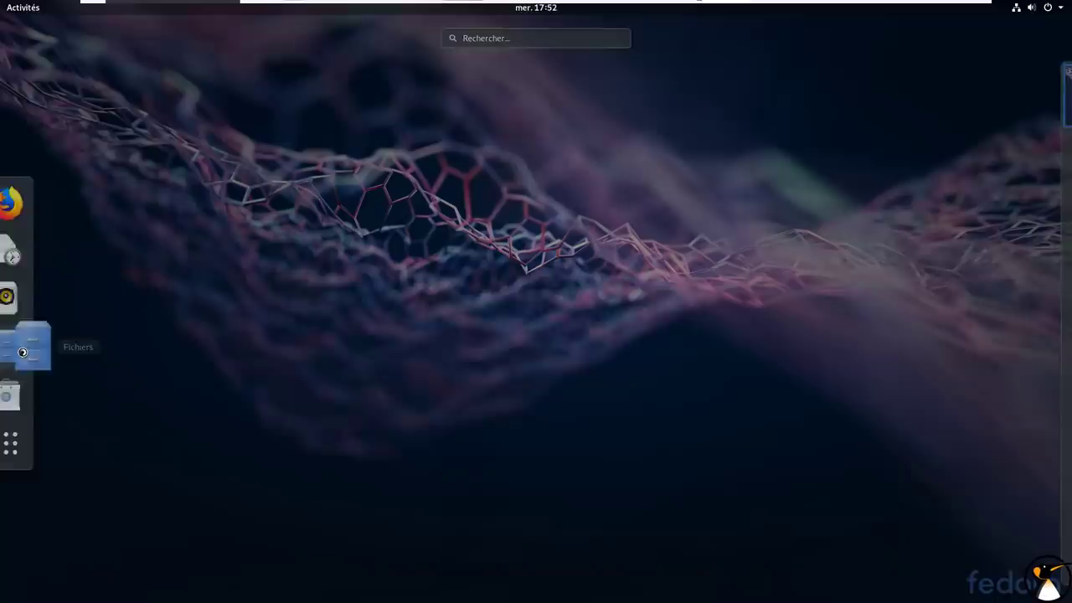
left_click(22, 350)
left_click_drag(318, 111, 500, 111)
left_click(474, 163)
double_click(474, 165)
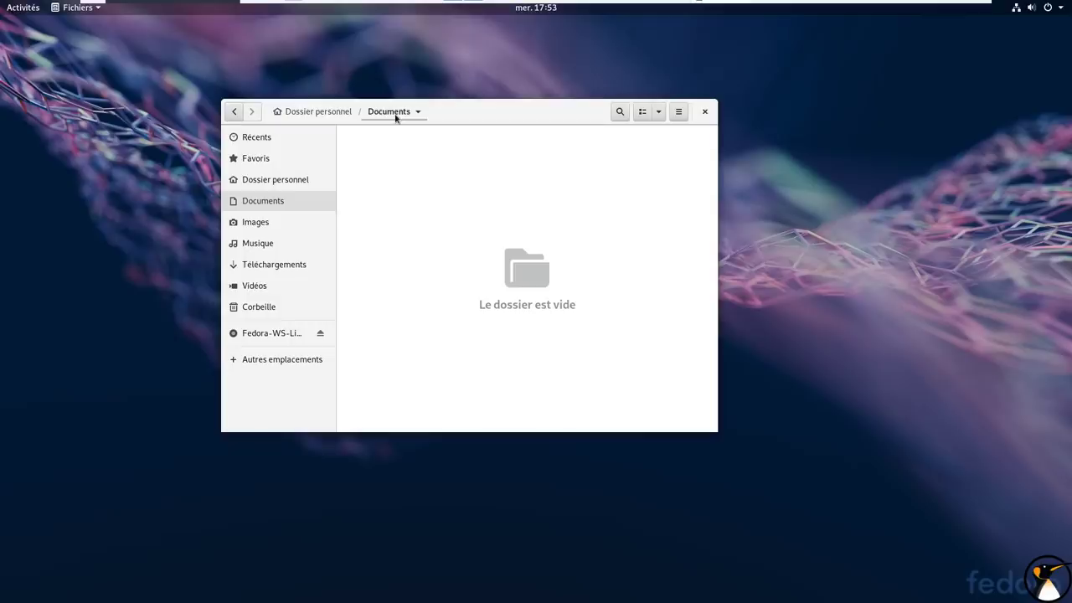
Examine the actions offered for the Documents folder in its path menu and in its empty area's context menu
left_click(395, 117)
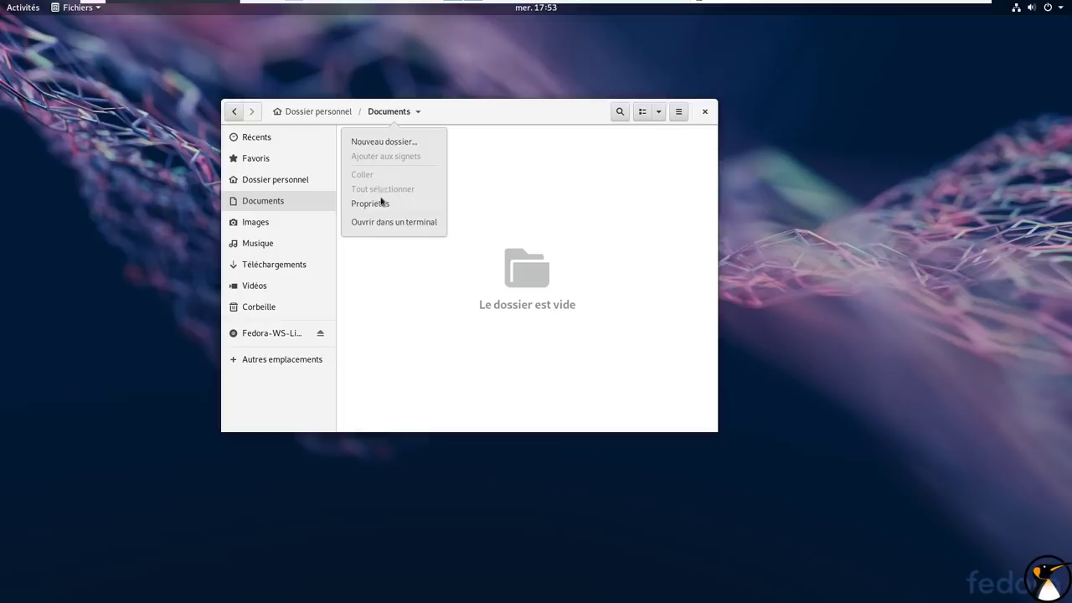
left_click(421, 223)
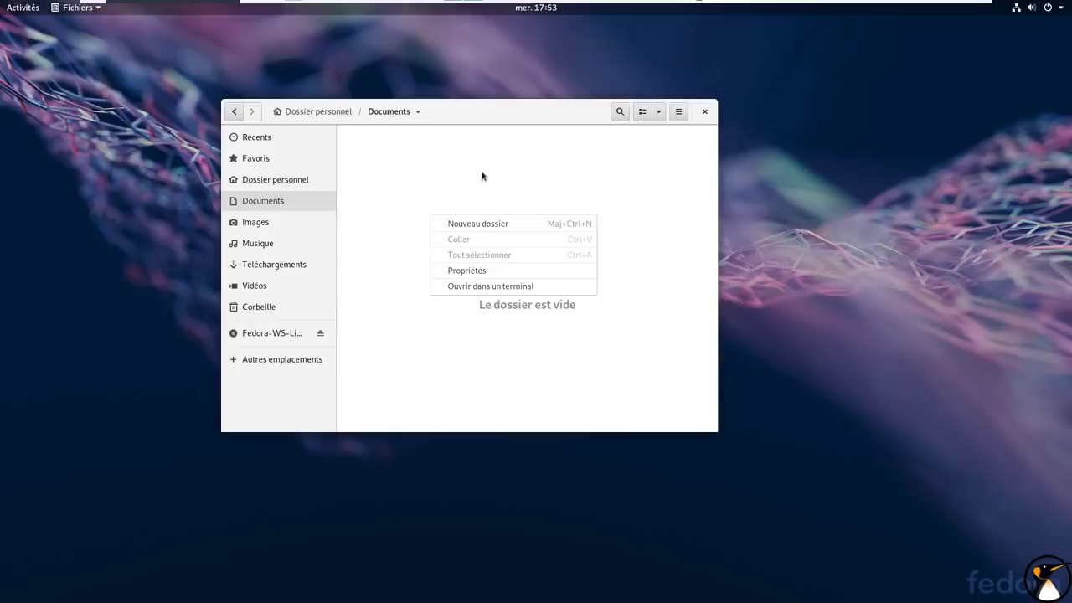
left_click(440, 171)
Return to Dossier personnel, view the actions offered for that folder, and close the file manager
left_click(340, 118)
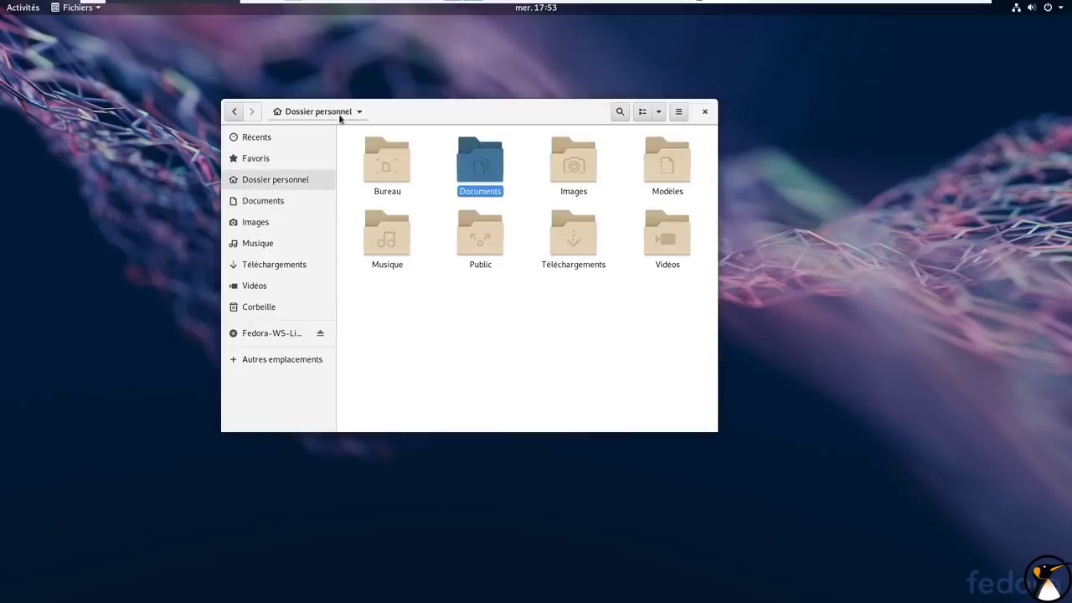
left_click(360, 114)
key("Escape")
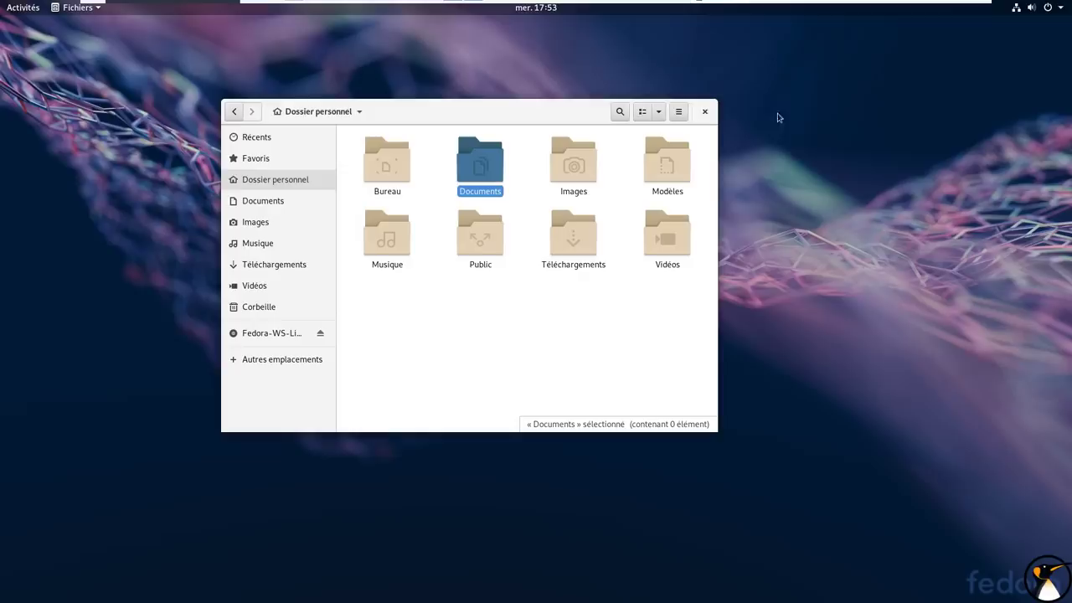
left_click(704, 112)
Browse both pages of the installed applications and open the Utilitaires group
mouse_move(3, 3)
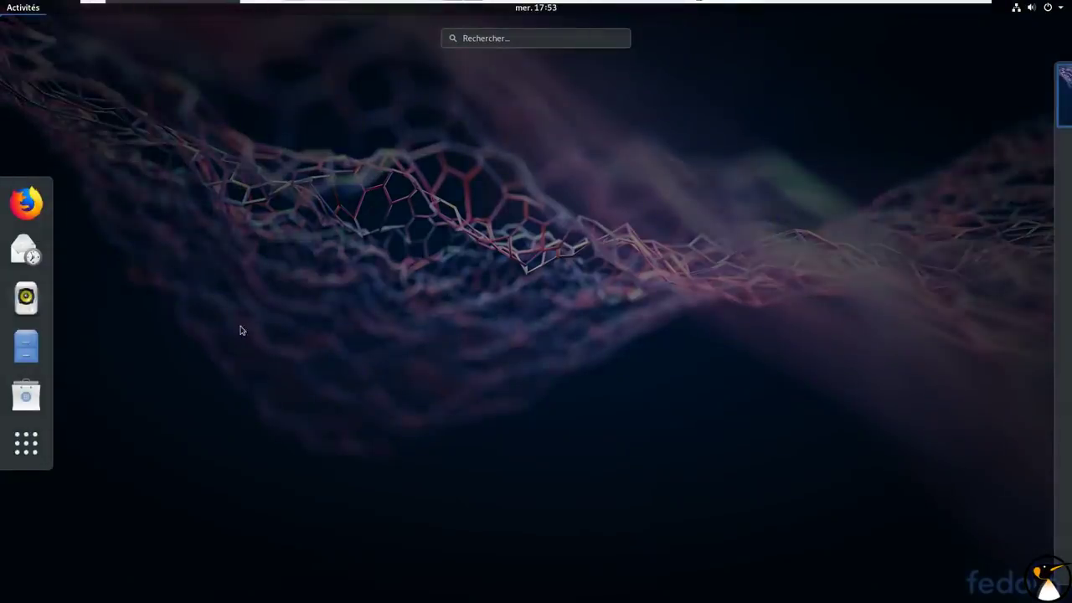
left_click(26, 444)
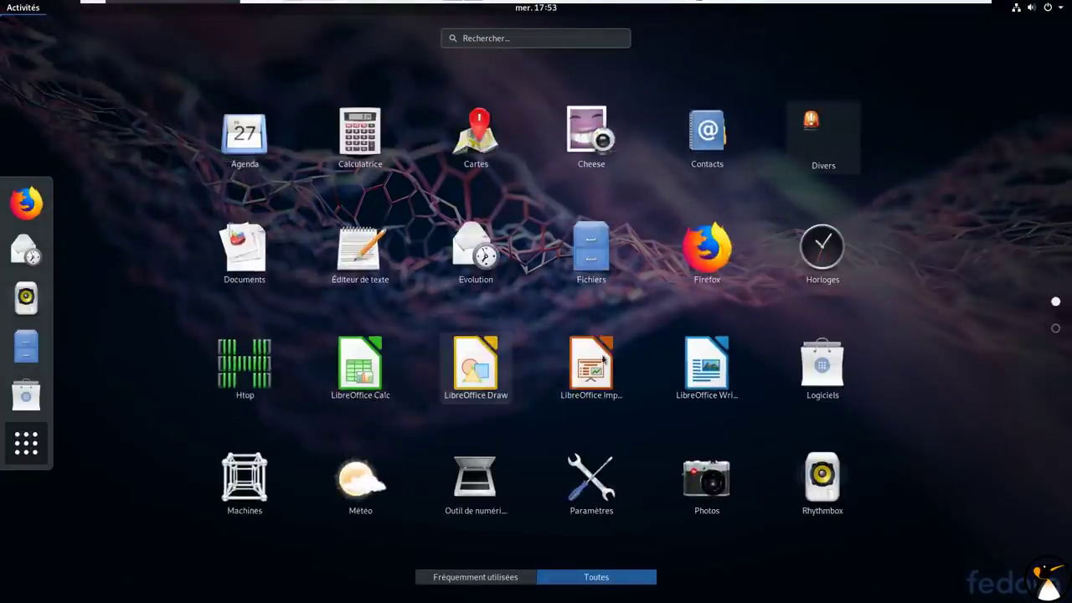
scroll(609, 361, "down", 1)
scroll(600, 358, "up", 1)
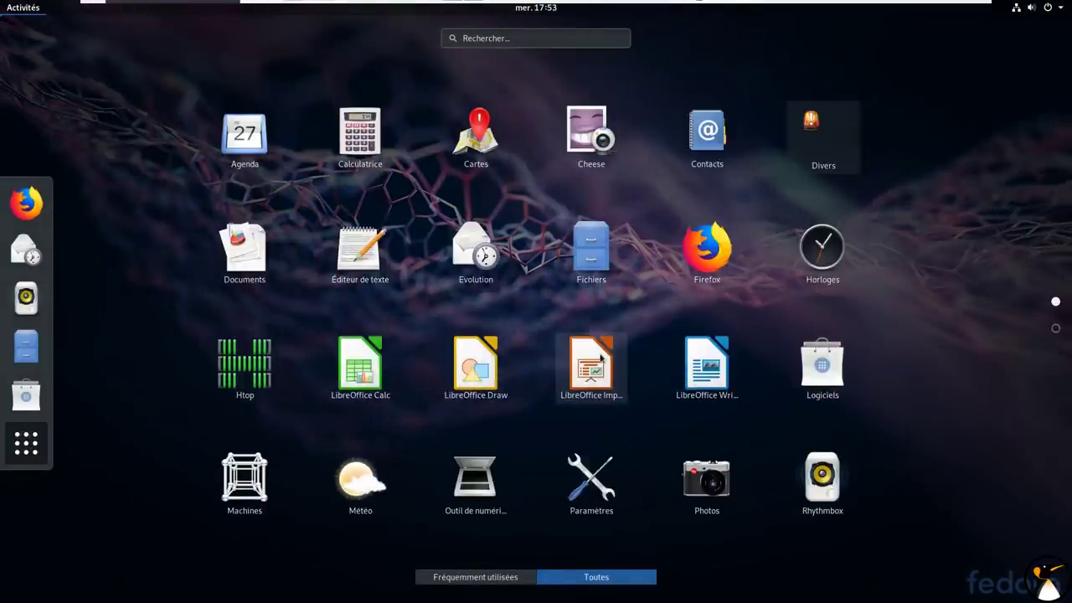
scroll(600, 359, "down", 1)
left_click(246, 139)
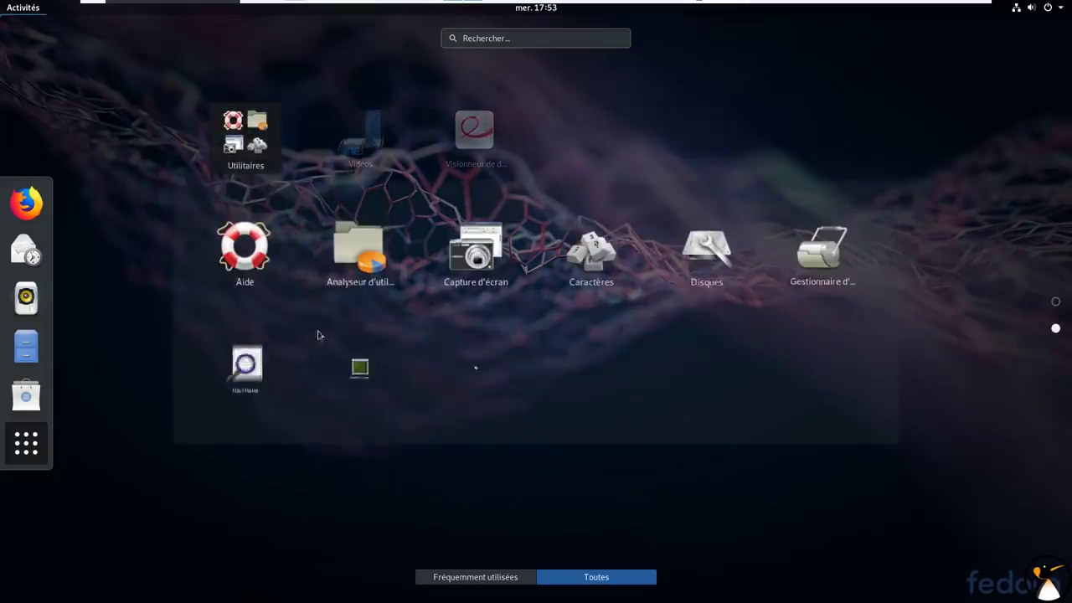
Search for "web" and install Web de GNOME from Logiciels
type("web")
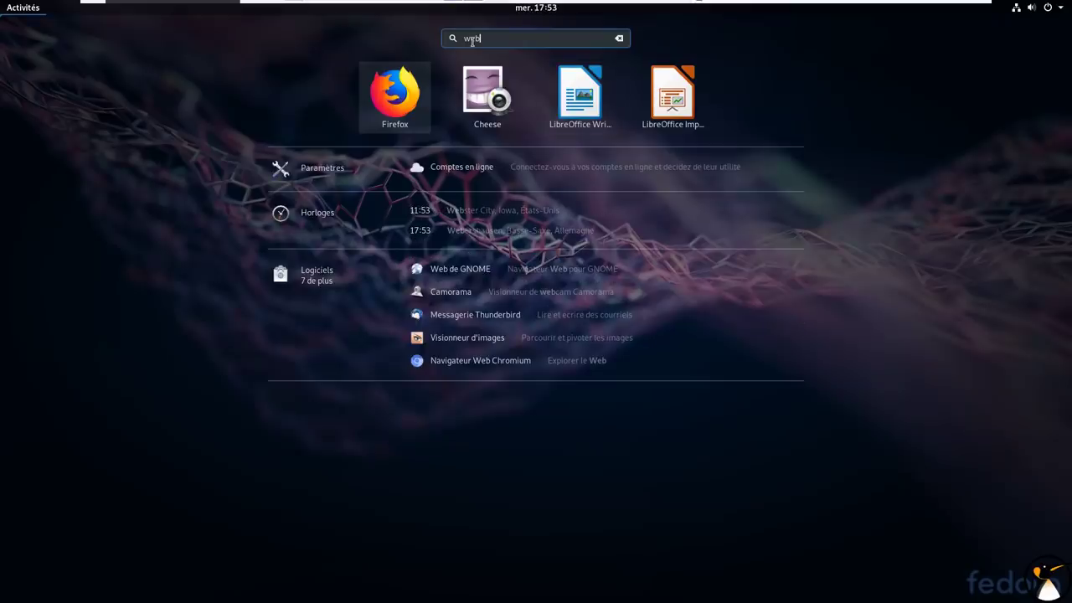
left_click(460, 270)
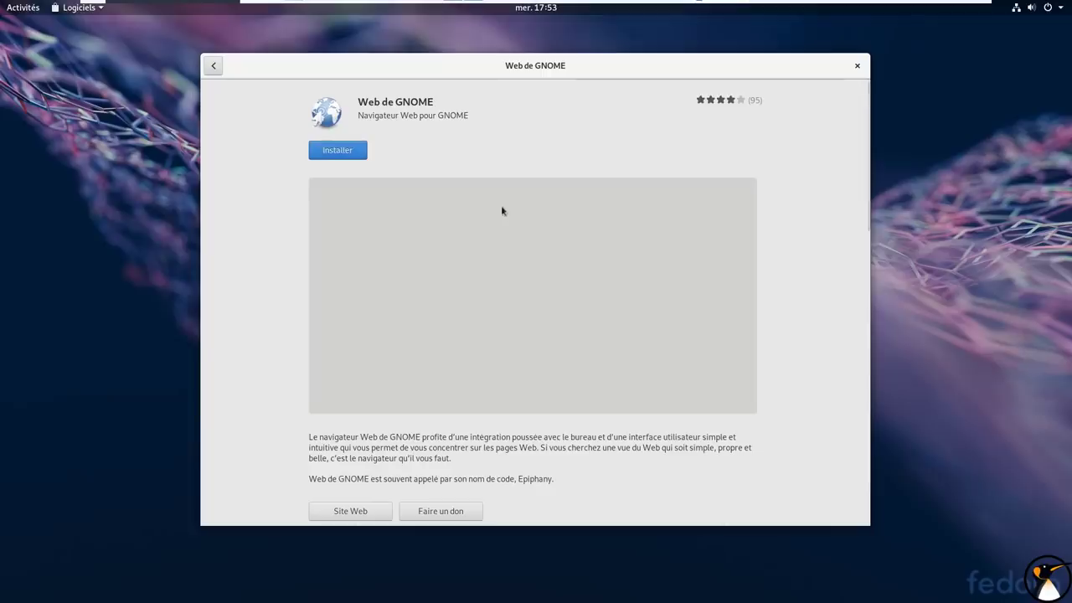
left_click(319, 150)
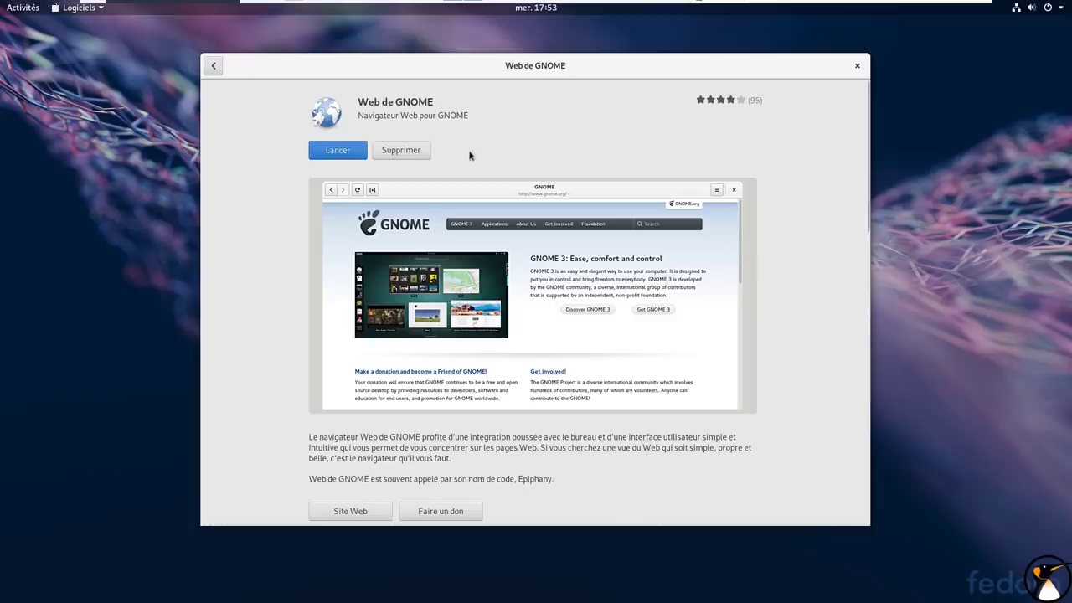
Launch Web de GNOME, load linuxtricks.fr in it, and close the Logiciels window behind it
left_click(337, 150)
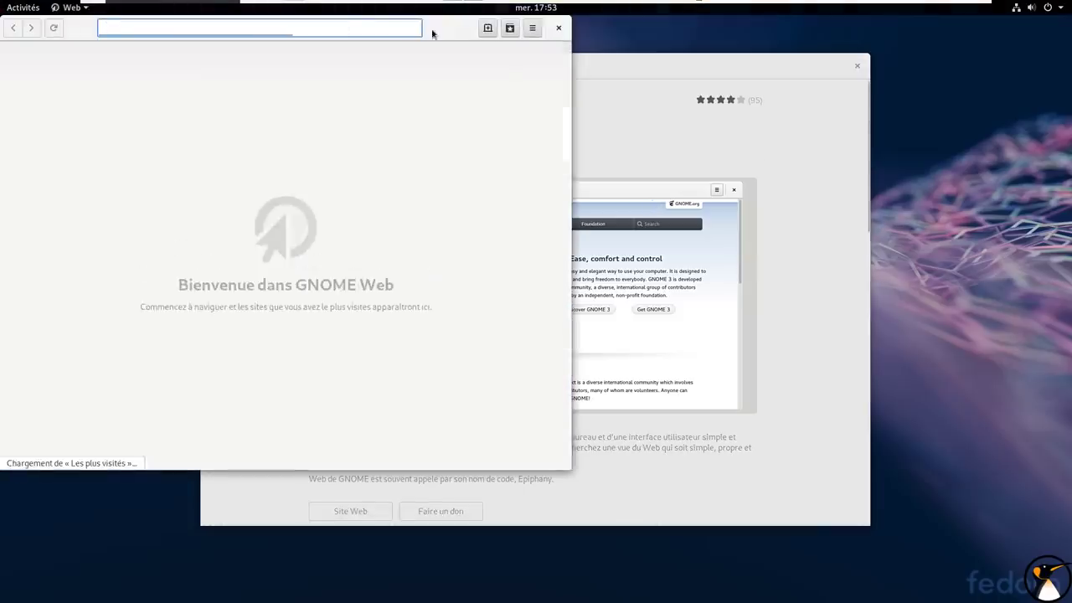
left_click_drag(433, 31, 695, 85)
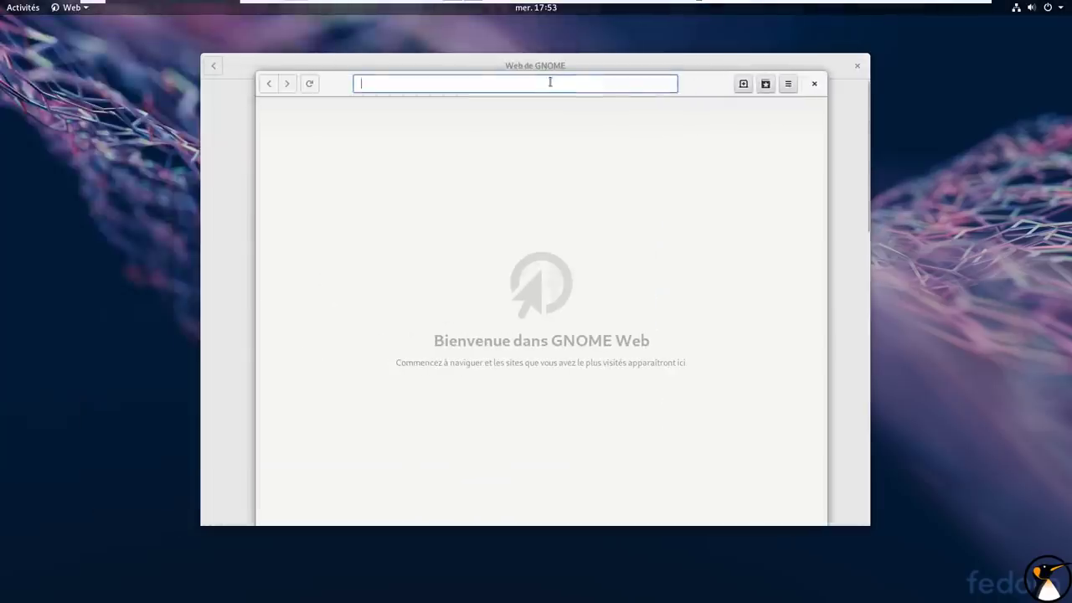
left_click(550, 82)
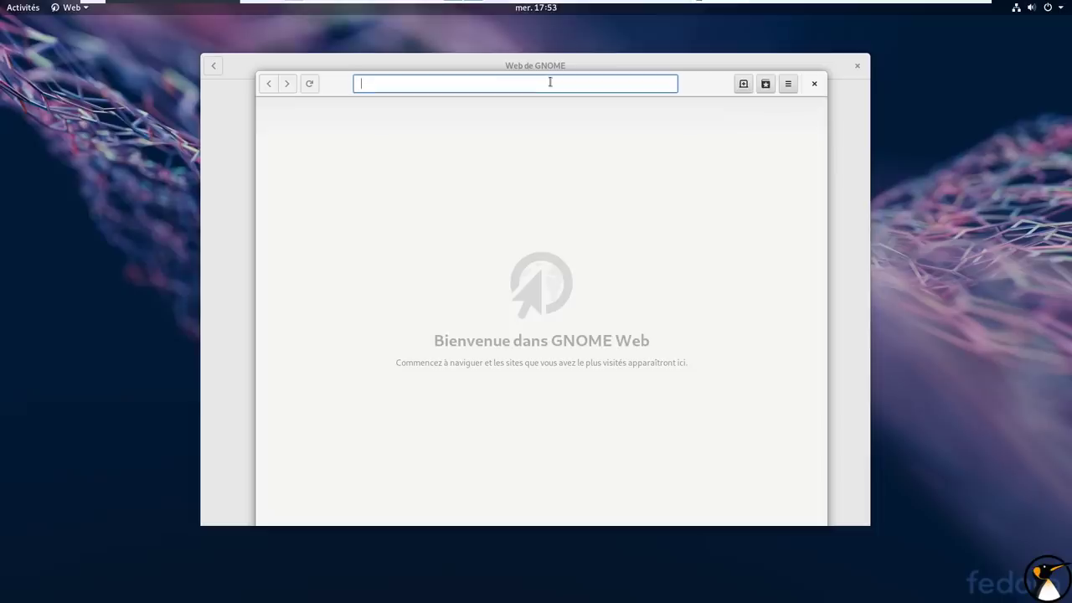
type("linuxtr")
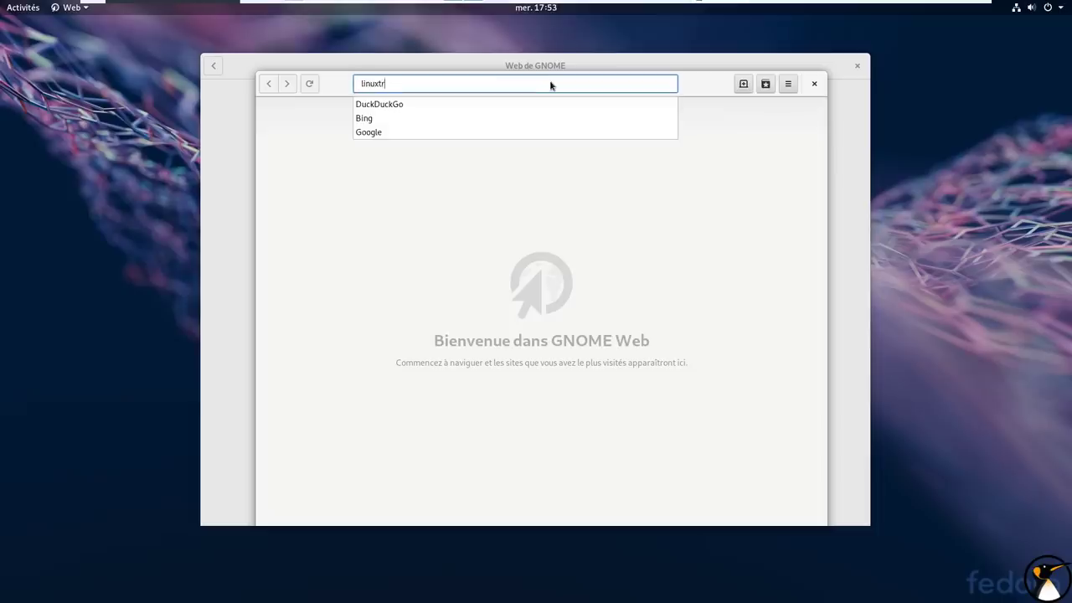
type("icks.fr")
key("Return")
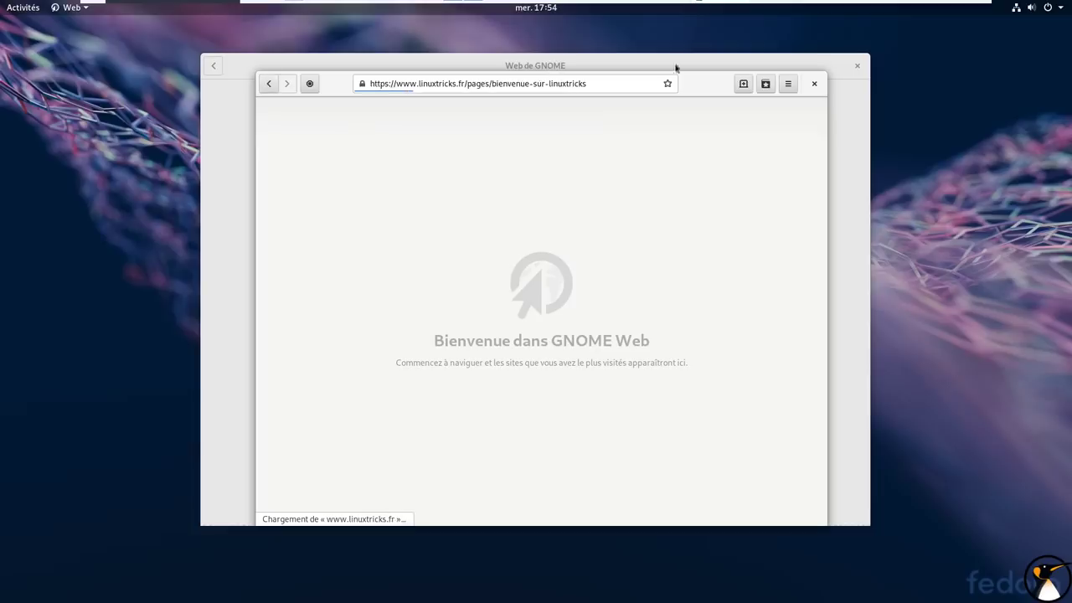
left_click(860, 73)
left_click(856, 66)
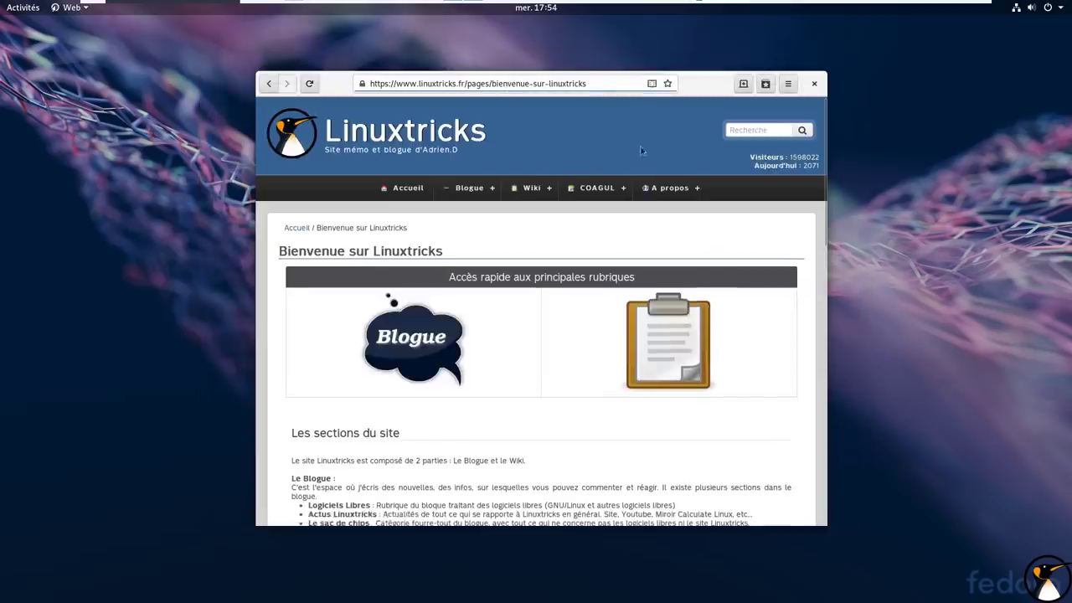
Open the Fedora/CentOS section of the site's Wiki and its article on adding extra CentOS repositories
mouse_move(532, 189)
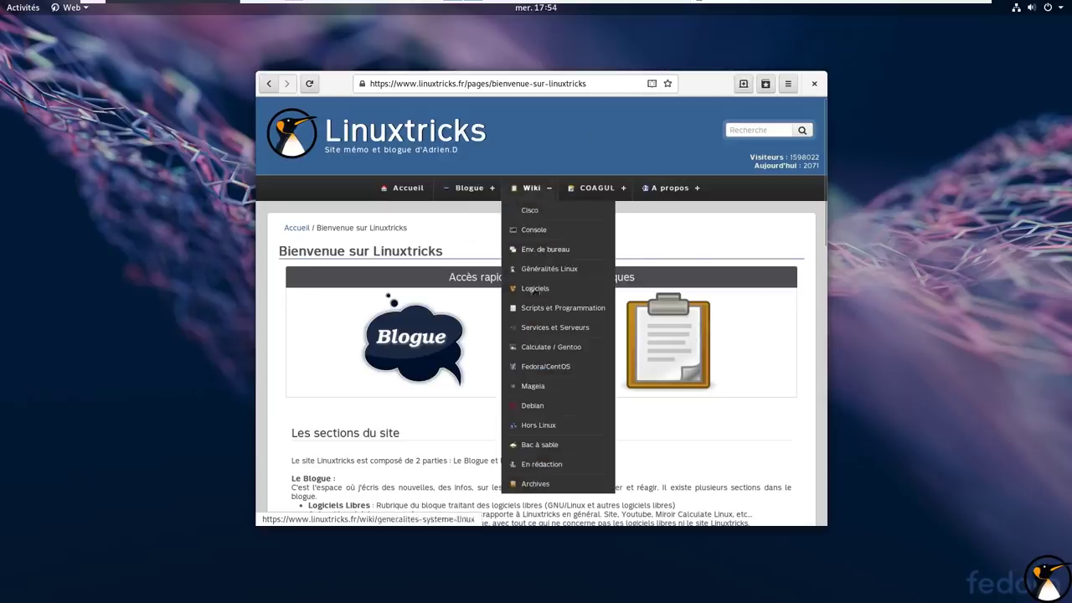
left_click(546, 368)
left_click(315, 409)
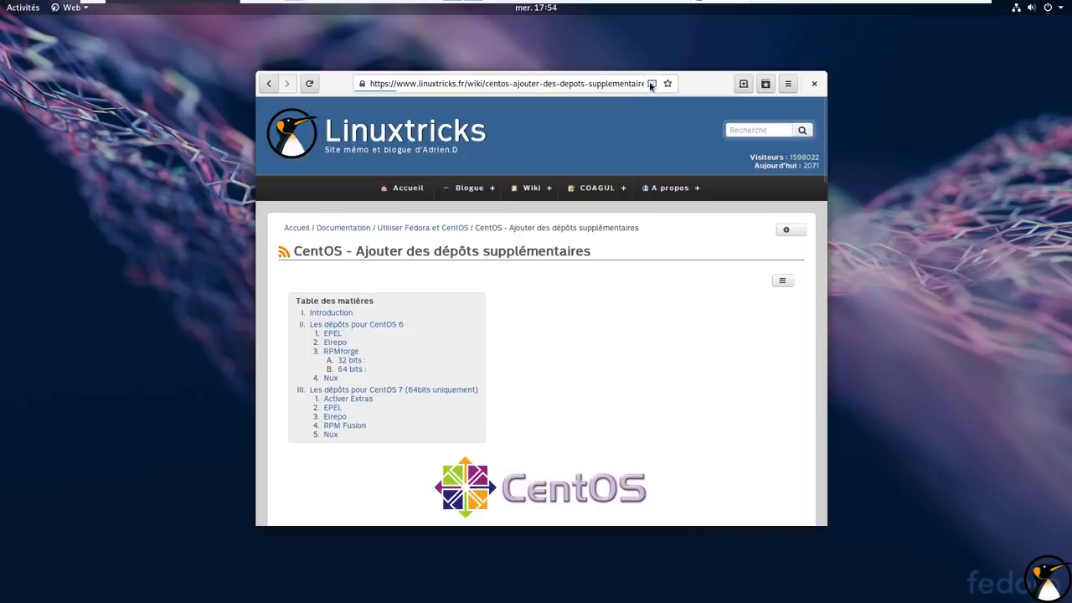
Switch the article to reader mode, look through the EPEL and Elrepo sections, and close the browser
left_click(652, 83)
scroll(670, 228, "down", 3)
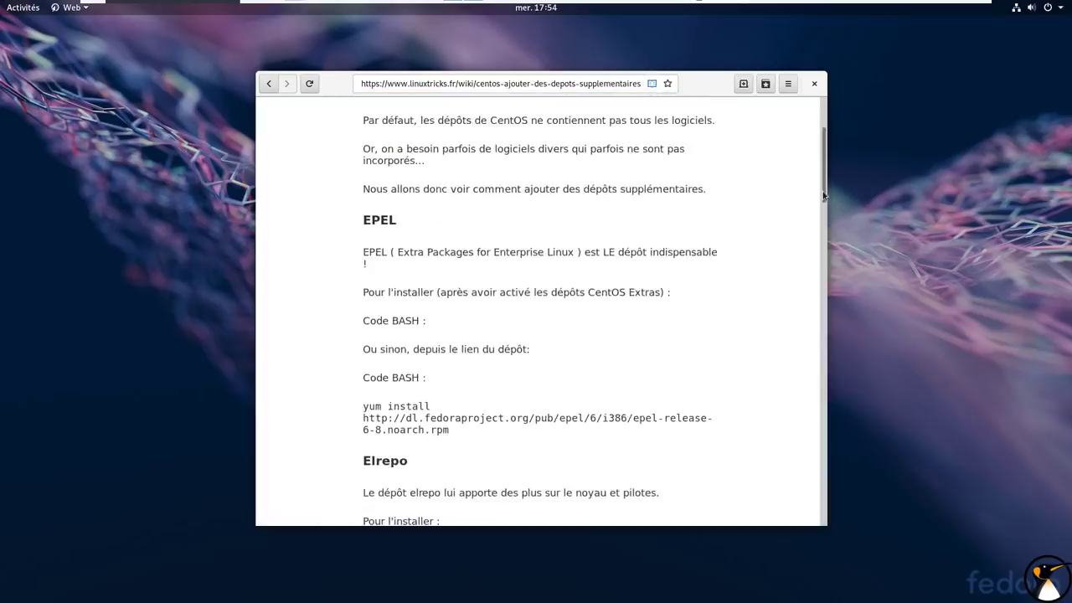
scroll(821, 285, "down", 4)
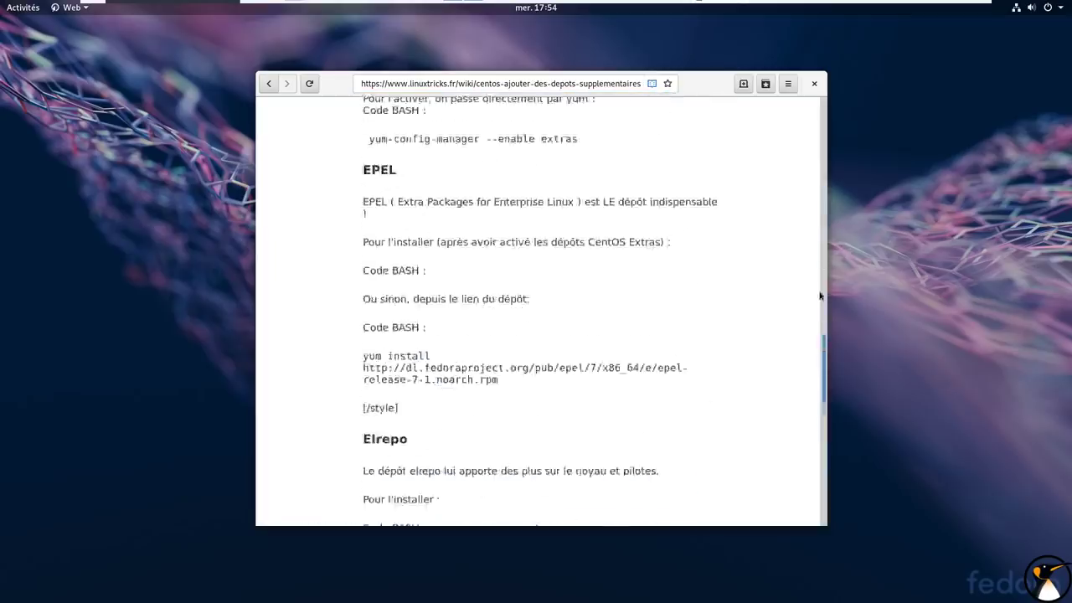
left_click(813, 85)
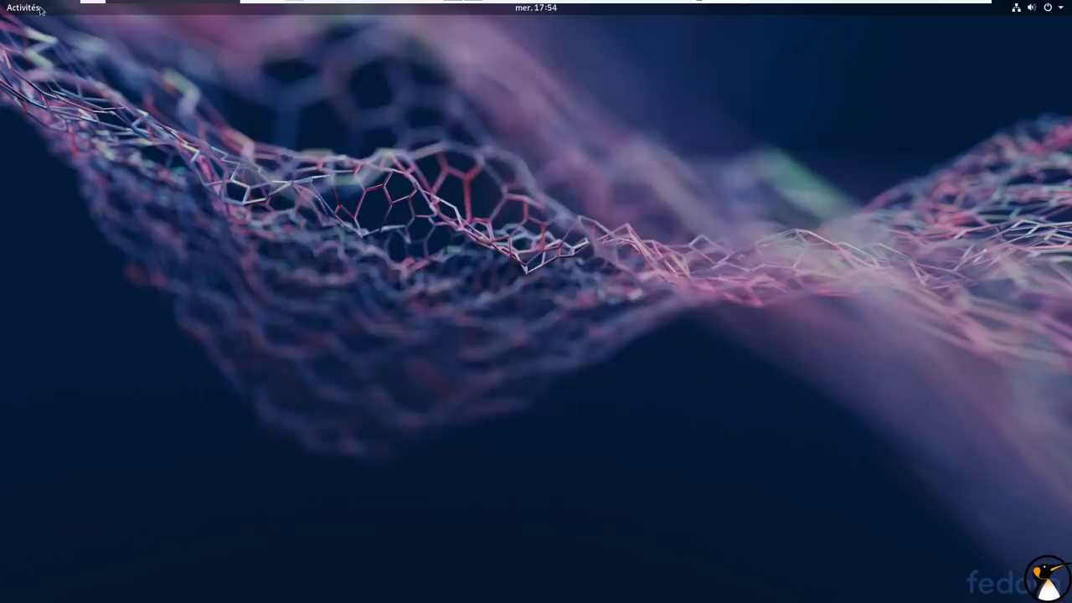
Look through the installed applications and launch Machines
key("super")
key("super+a")
scroll(316, 388, "down", 1)
scroll(299, 318, "up", 1)
left_click(242, 476)
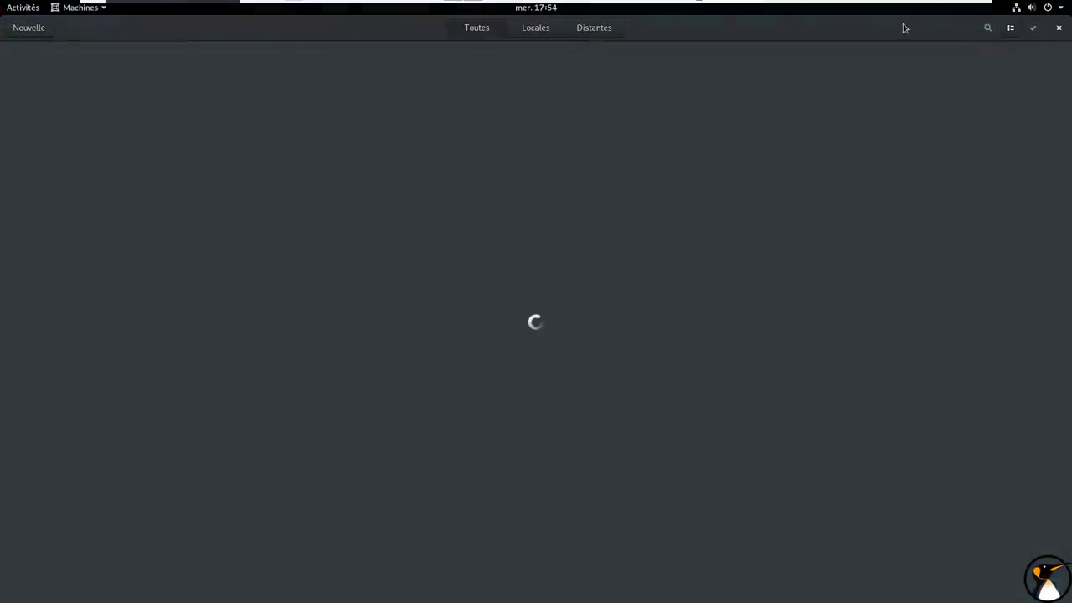
Restore the Machines window to a smaller size, start creating a new machine, and open the ISO file selection
double_click(290, 34)
left_click_drag(91, 41, 328, 78)
left_click(266, 68)
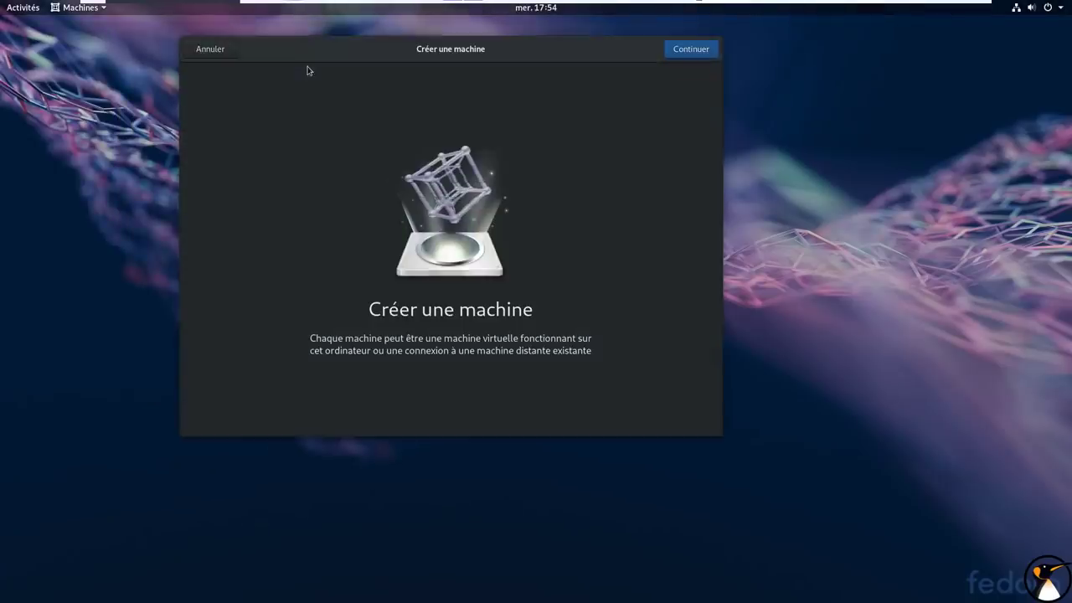
left_click(666, 47)
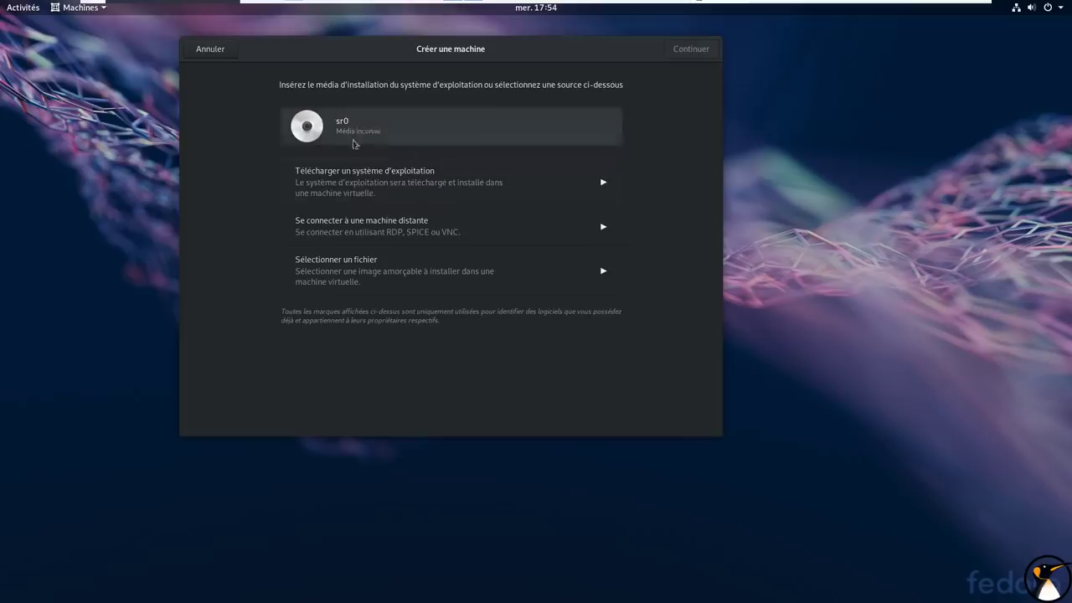
left_click(363, 271)
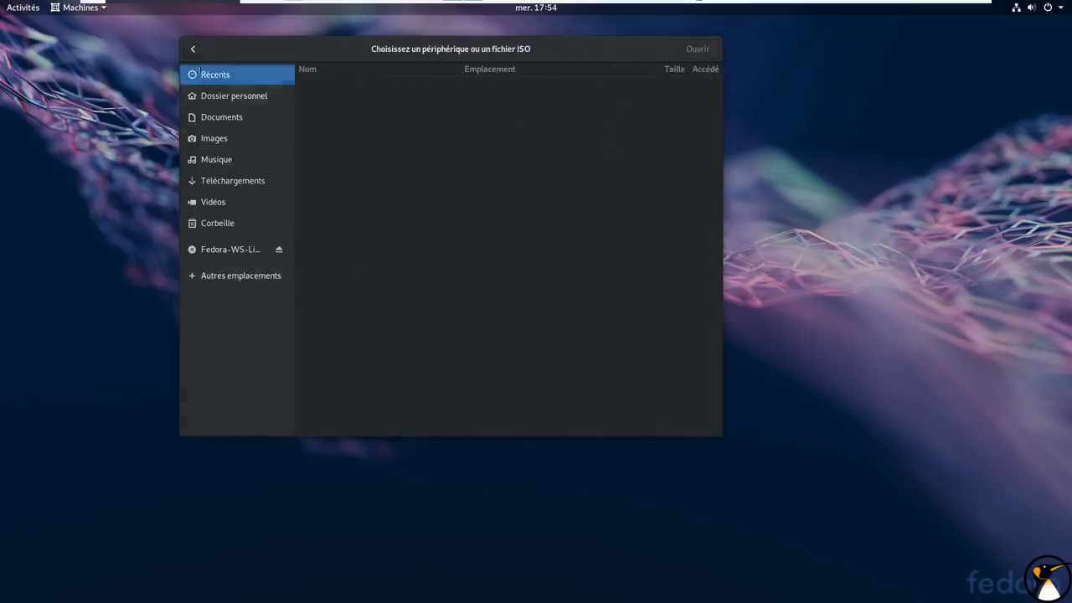
Leave the ISO file selection, view the remote machine connection page, and return to the source list
left_click(193, 49)
left_click(390, 224)
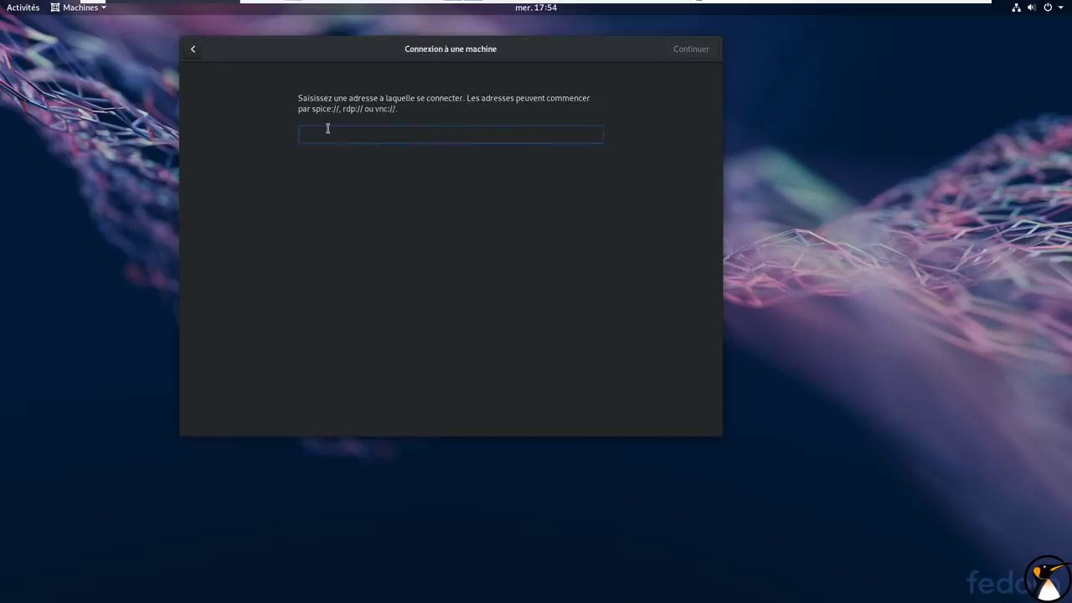
left_click(192, 49)
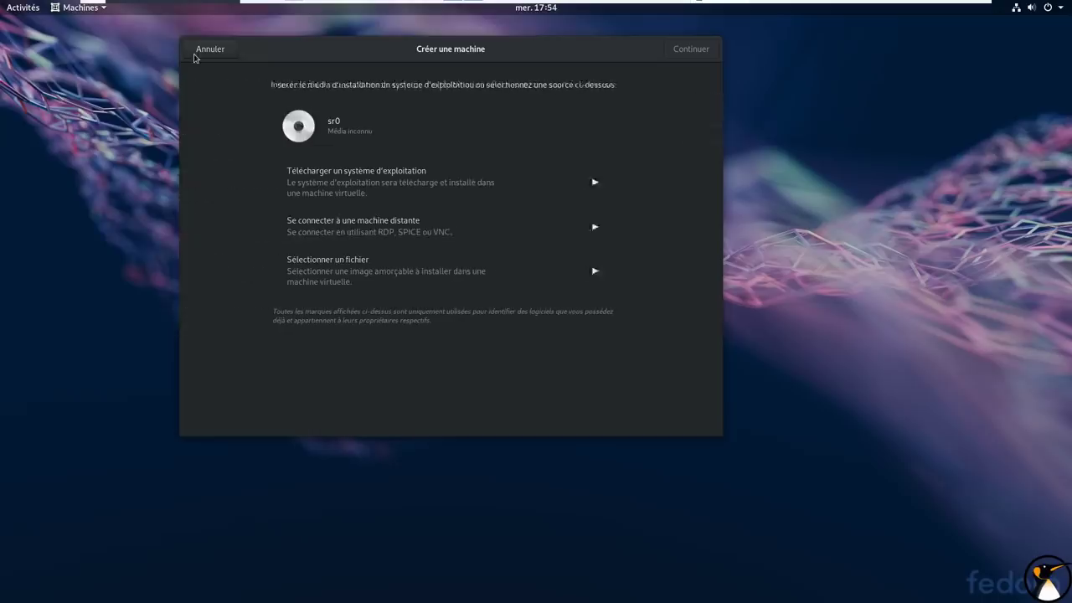
Choose Debian 9 i686 (netinst) as the operating system to download for the new machine
left_click(387, 193)
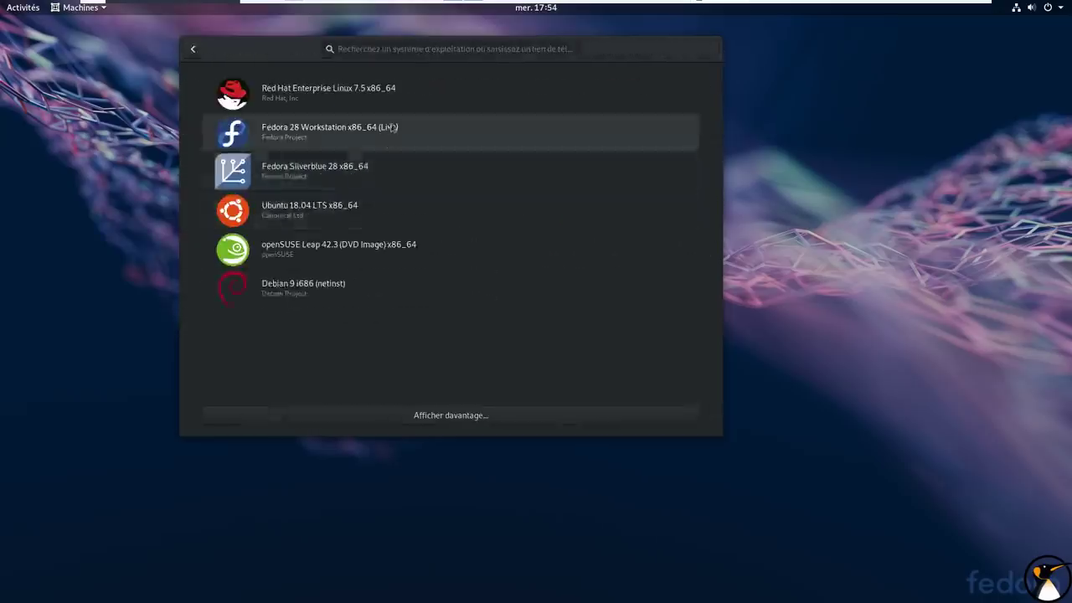
left_click(350, 298)
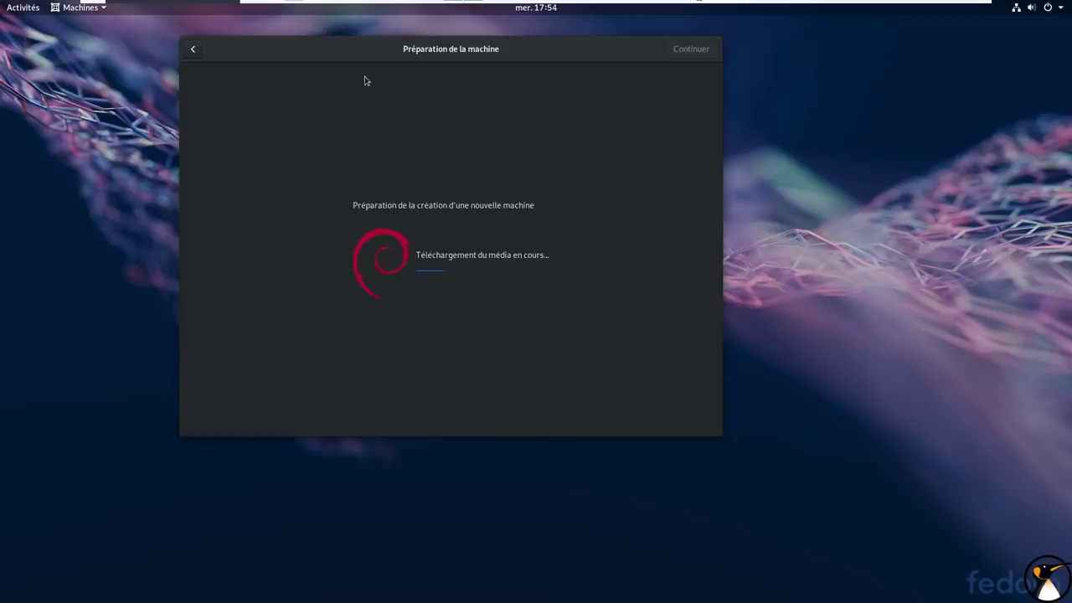
left_click_drag(377, 67, 440, 96)
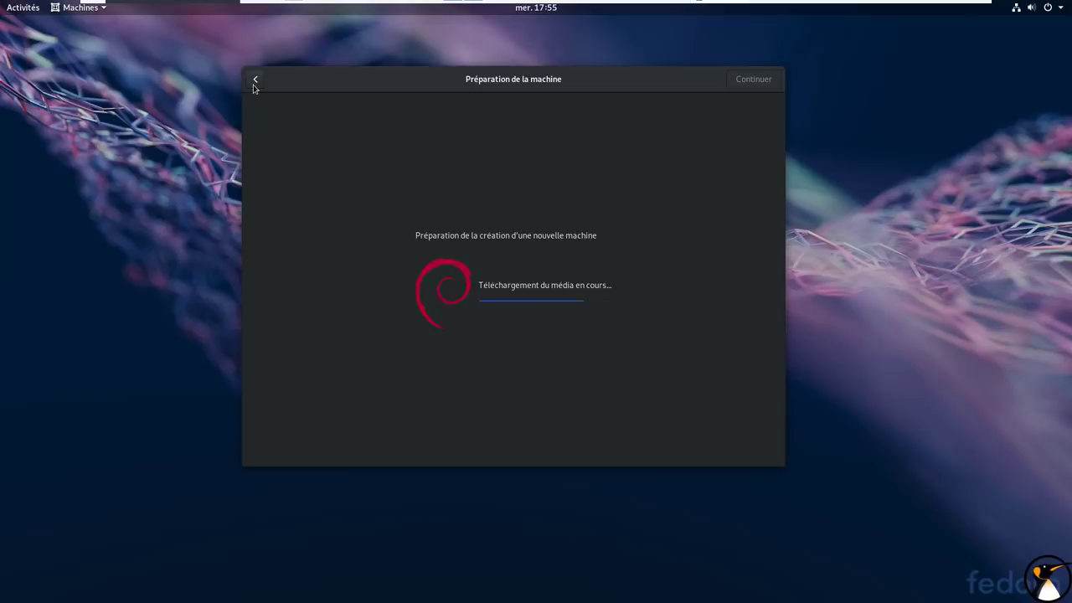
left_click_drag(352, 93, 517, 88)
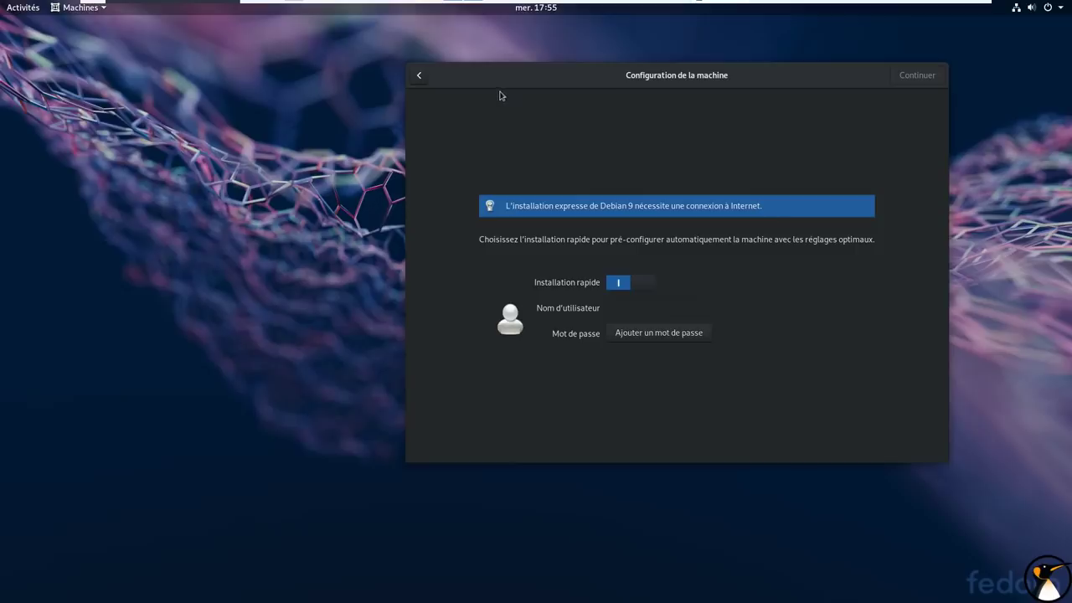
Cancel the Debian machine creation and close Machines
left_click(418, 75)
left_click(428, 77)
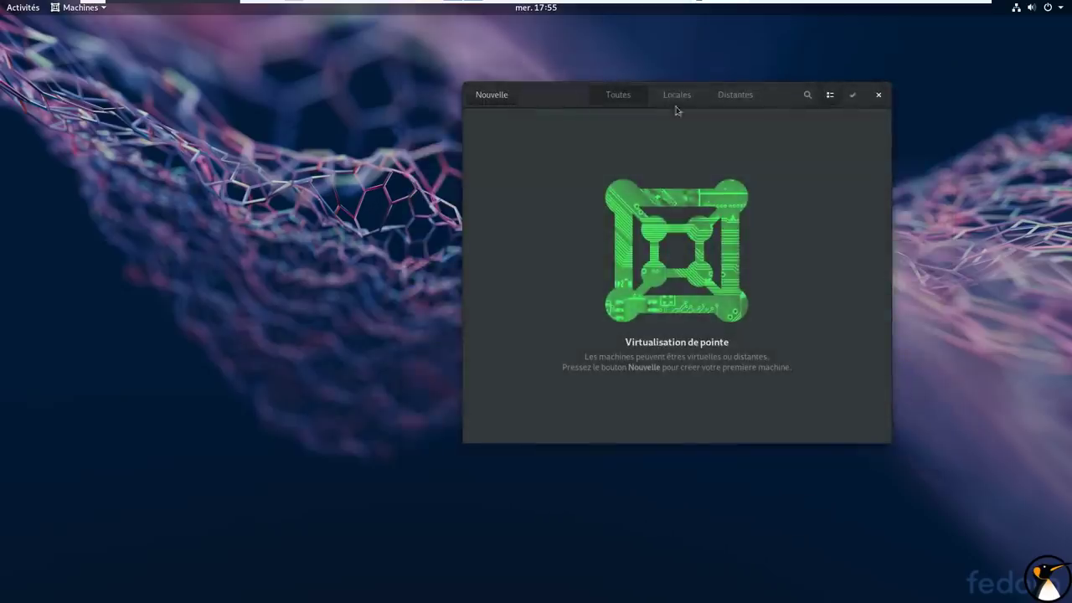
left_click(877, 96)
Look at the calendar with its notifications, the system menu, and the activities overview
left_click(536, 8)
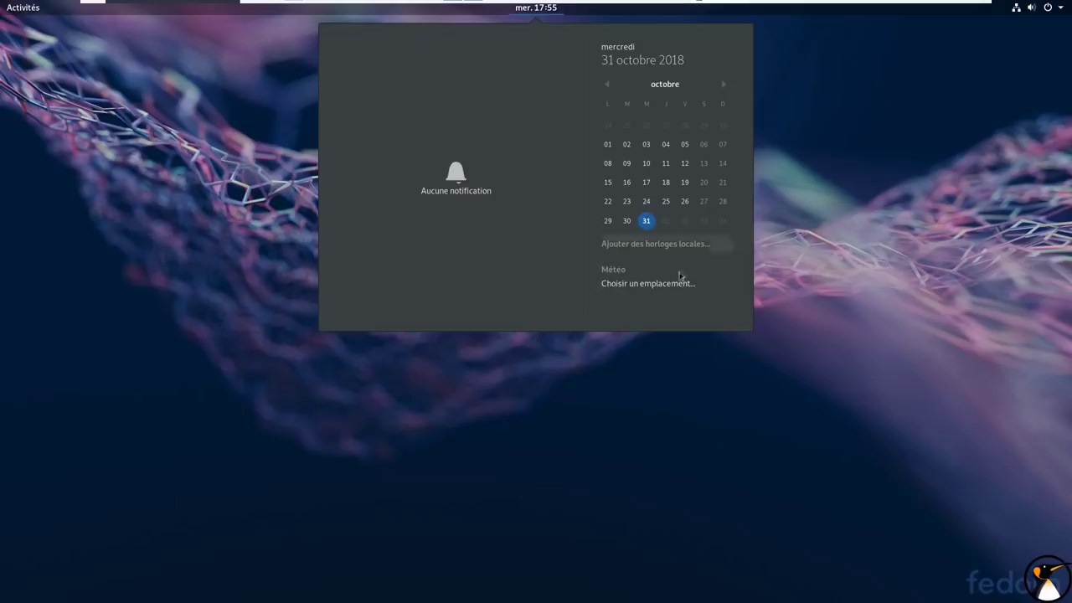
left_click(1057, 10)
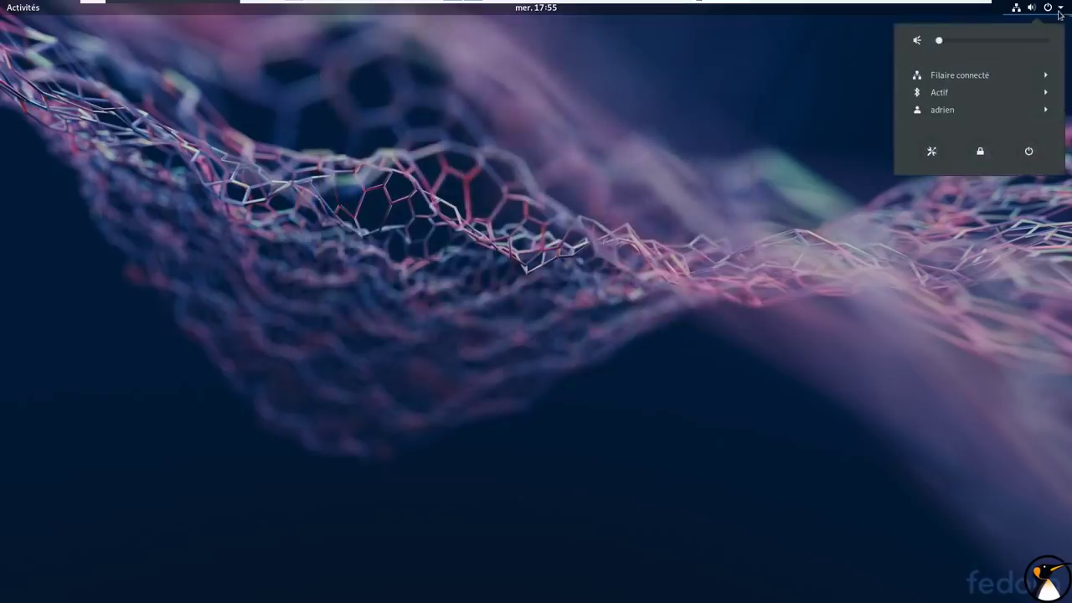
left_click(17, 7)
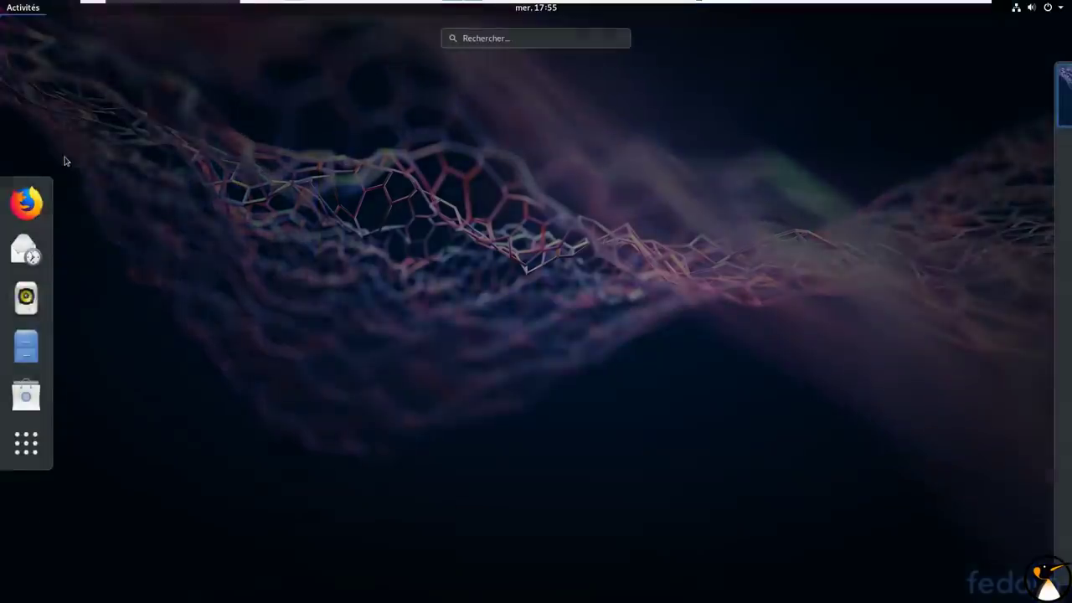
left_click(10, 8)
Open the À propos details in Paramètres, highlight the GNOME version, and close the settings
left_click(1022, 10)
left_click(1024, 10)
left_click(1058, 8)
left_click(932, 152)
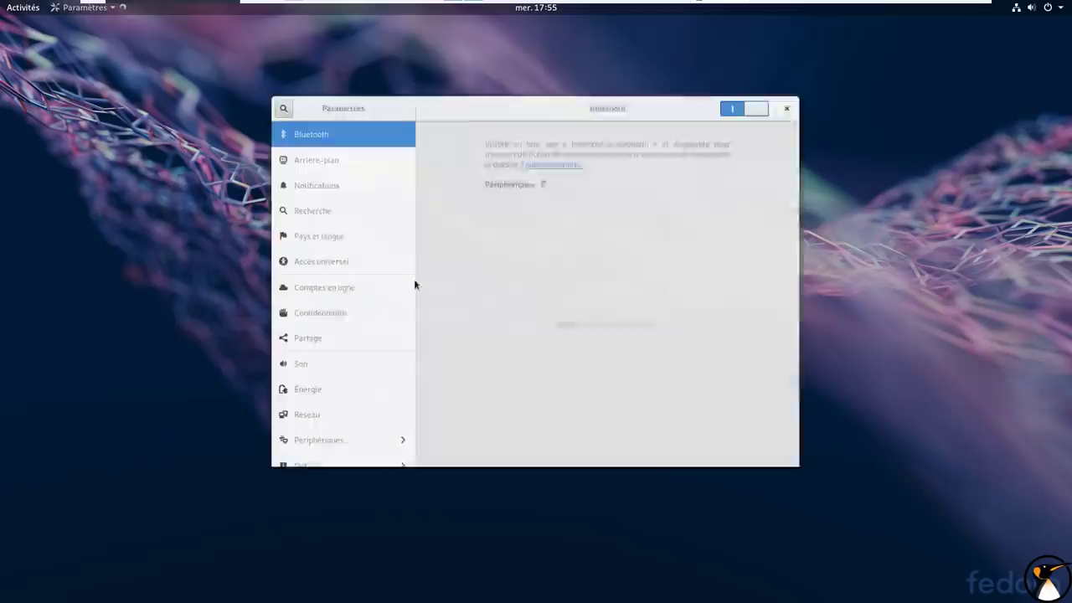
scroll(315, 455, "down", 1)
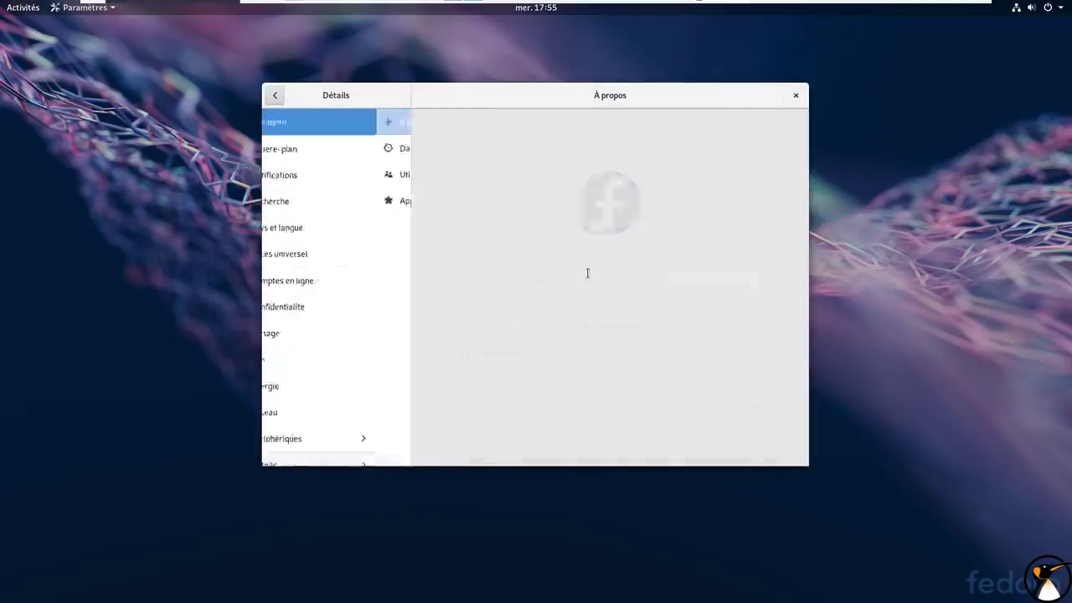
left_click(390, 450)
left_click_drag(581, 342, 637, 339)
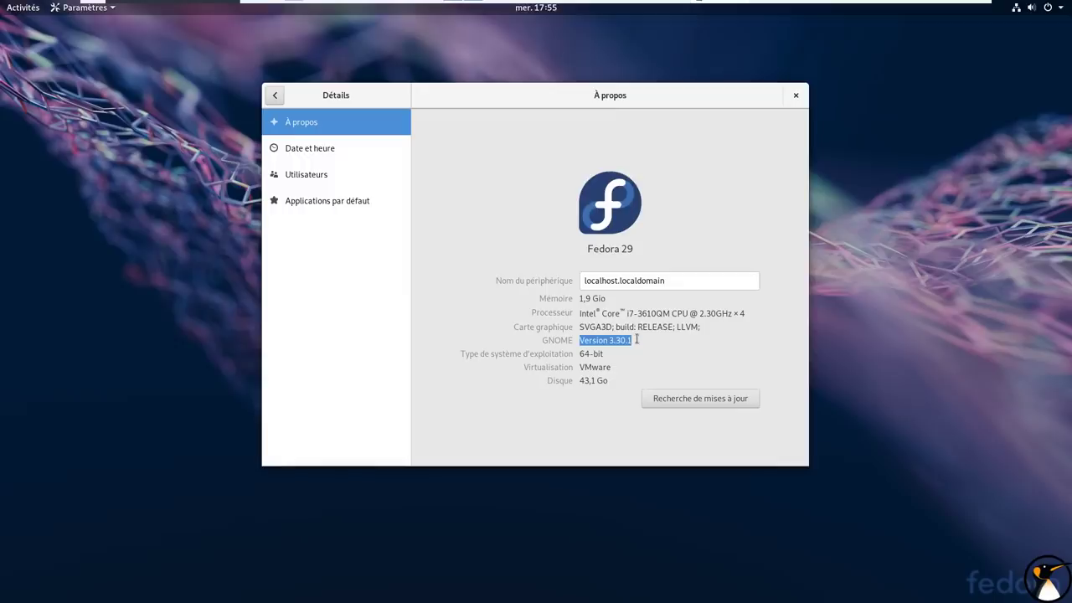
left_click(796, 96)
Search for "ajustements" and install Ajustements de GNOME from Logiciels
left_click(27, 9)
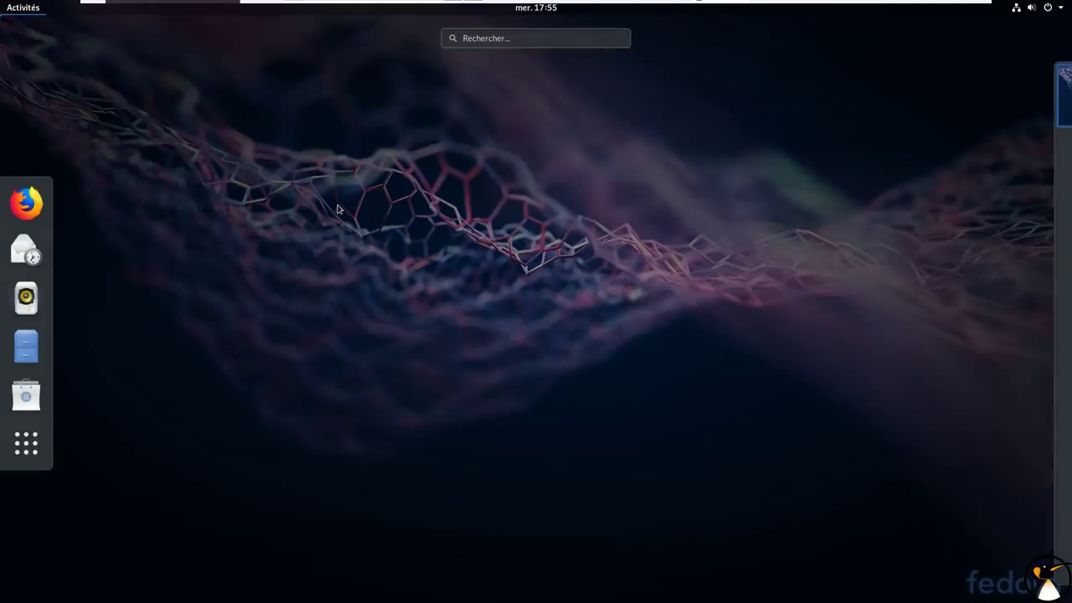
type("unetbootin")
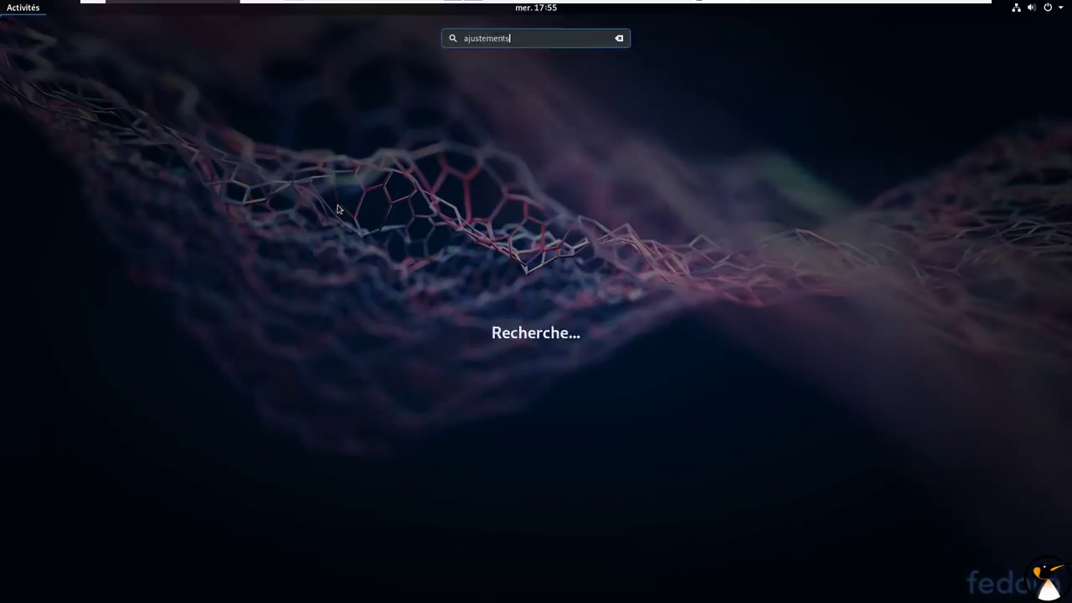
key("Escape")
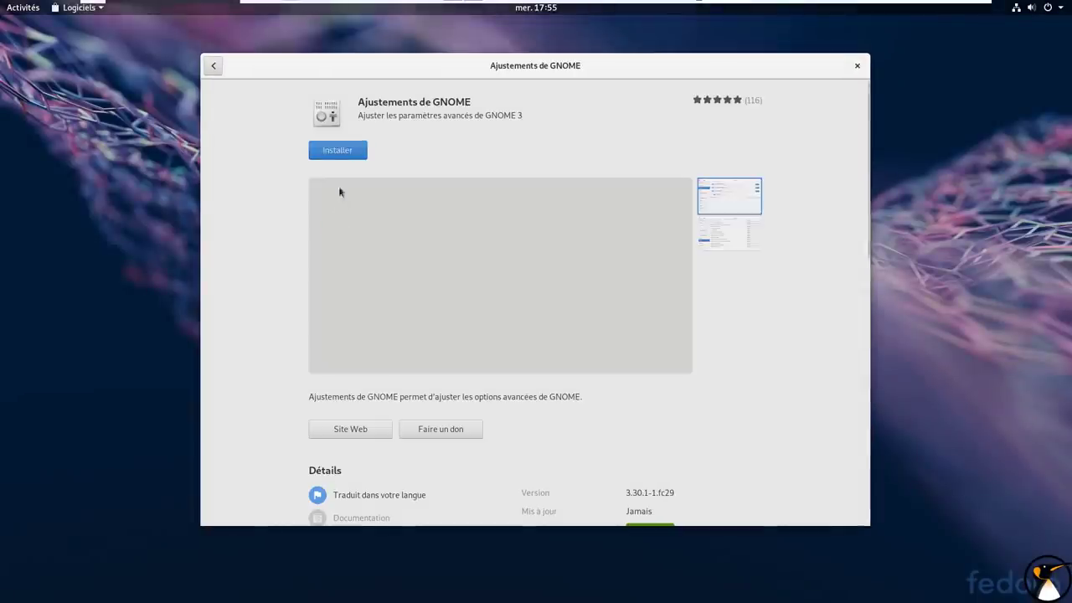
left_click(347, 154)
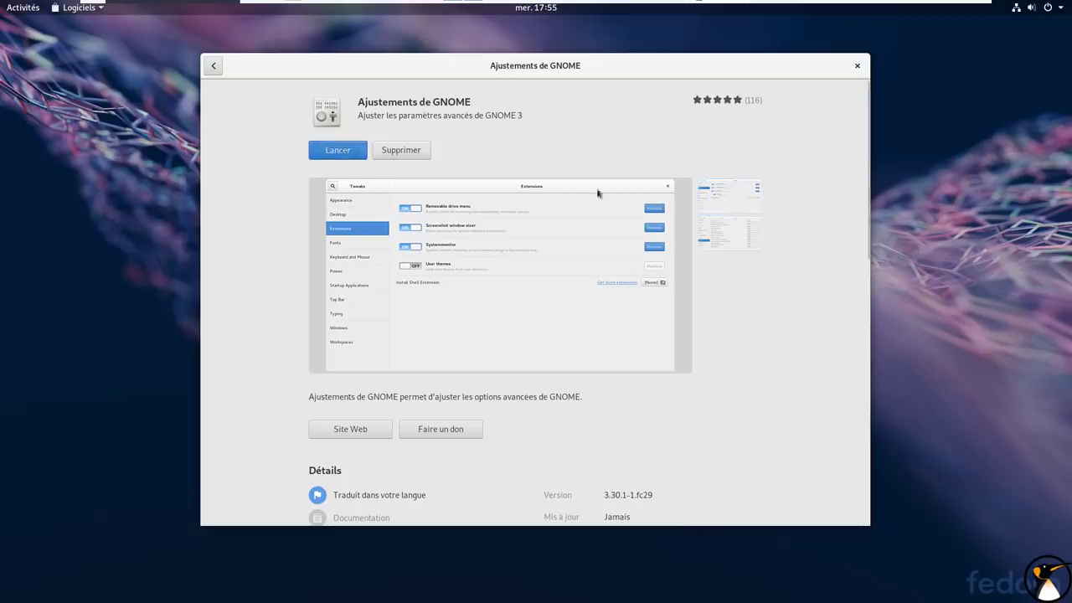
Launch Ajustements and enable the Maximiser and Minimiser buttons for window title bars
left_click(345, 156)
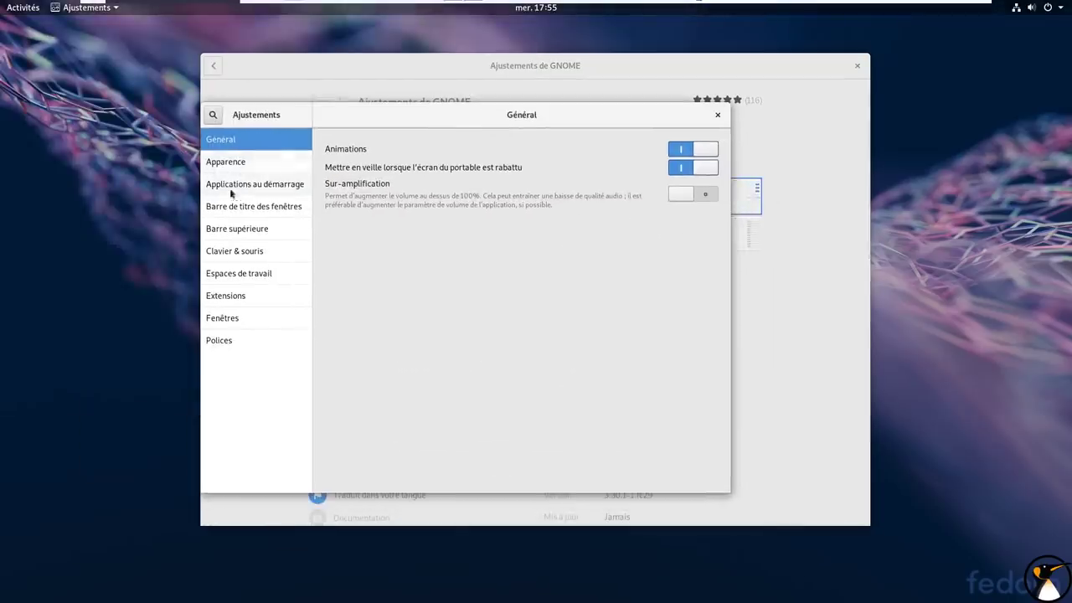
left_click(247, 206)
left_click(684, 256)
left_click(689, 275)
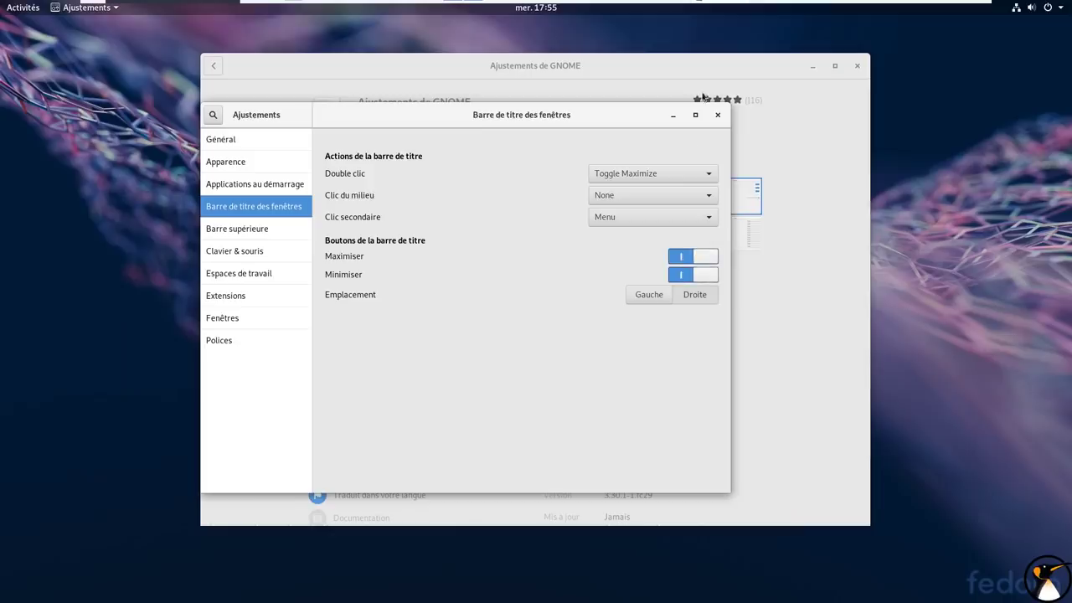
Check the workspace options and enable the Window list extension
left_click(268, 274)
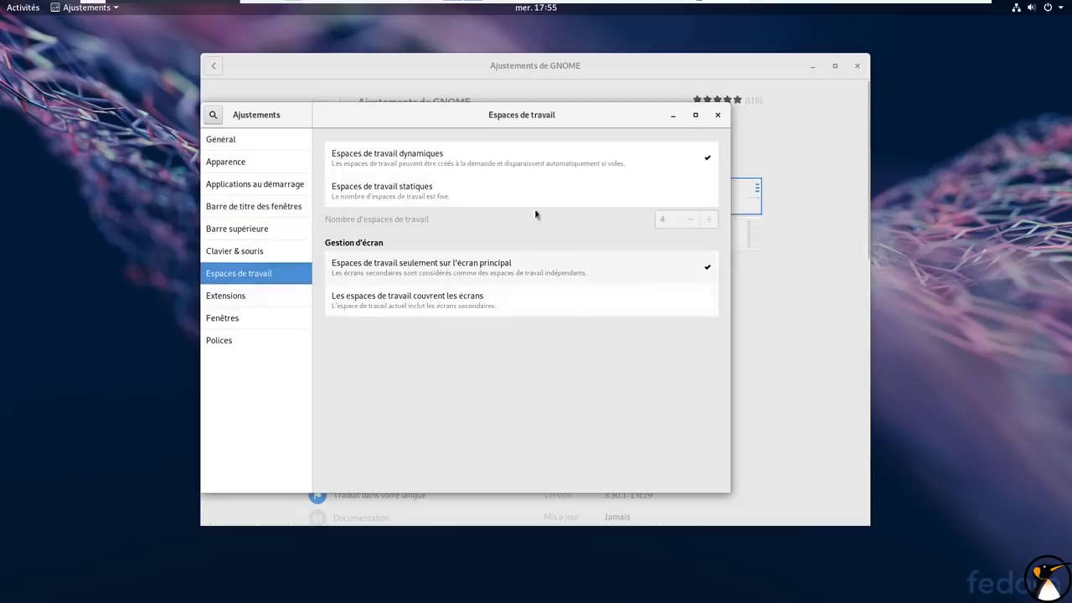
left_click(238, 295)
left_click(690, 382)
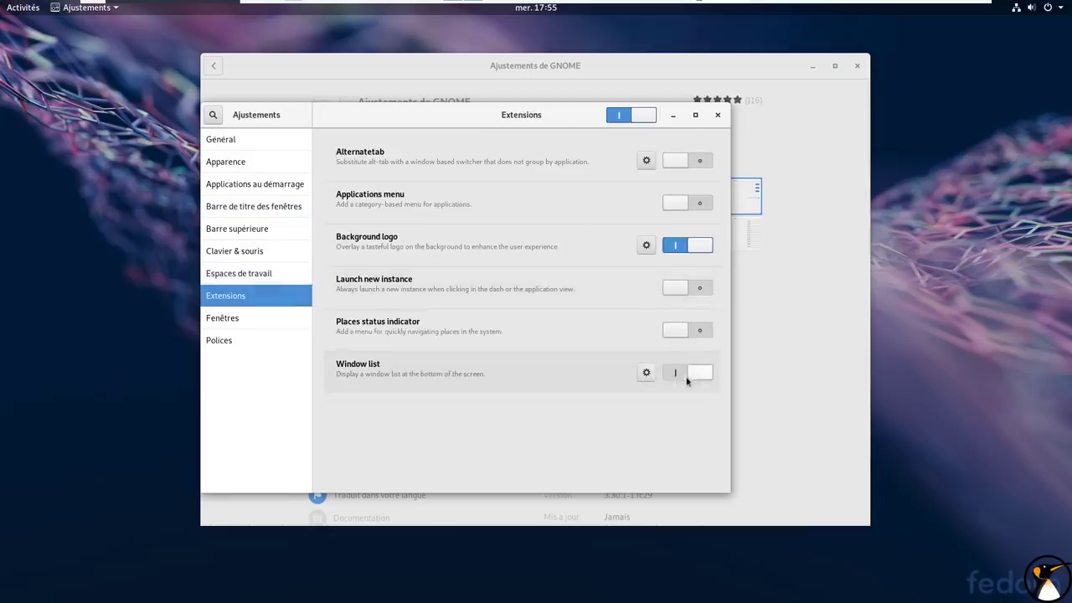
Try the window list by toggling the Ajustements window, and close both Ajustements and Logiciels
left_click(204, 597)
left_click(203, 597)
left_click(204, 597)
left_click(204, 596)
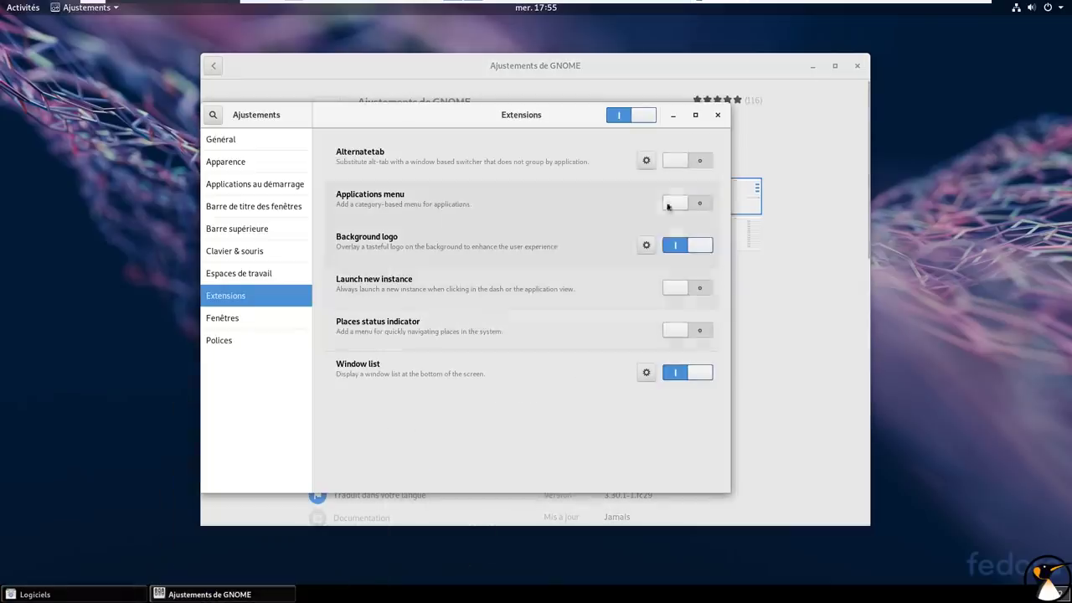
left_click(718, 116)
left_click(861, 67)
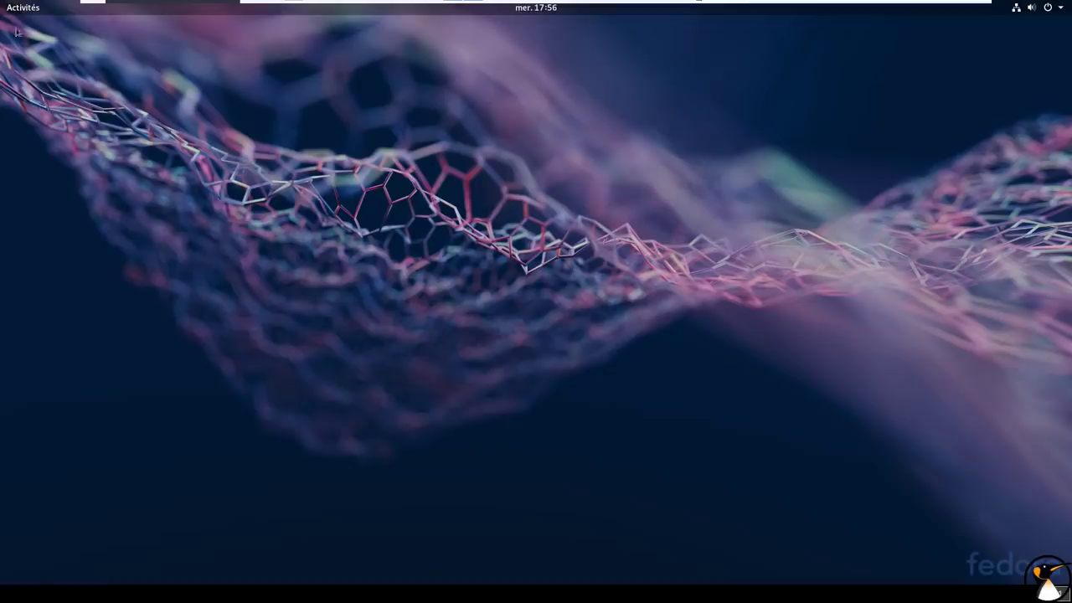
Search the applications for "term" and launch Terminal
mouse_move(1, 1)
left_click(38, 436)
type("te")
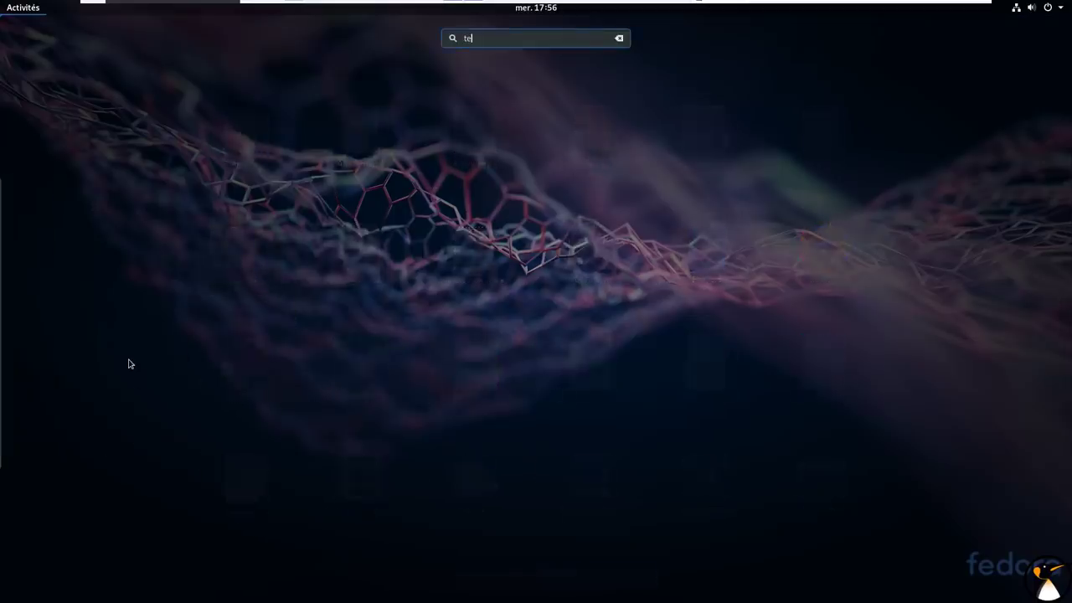
type("rm")
key("Return")
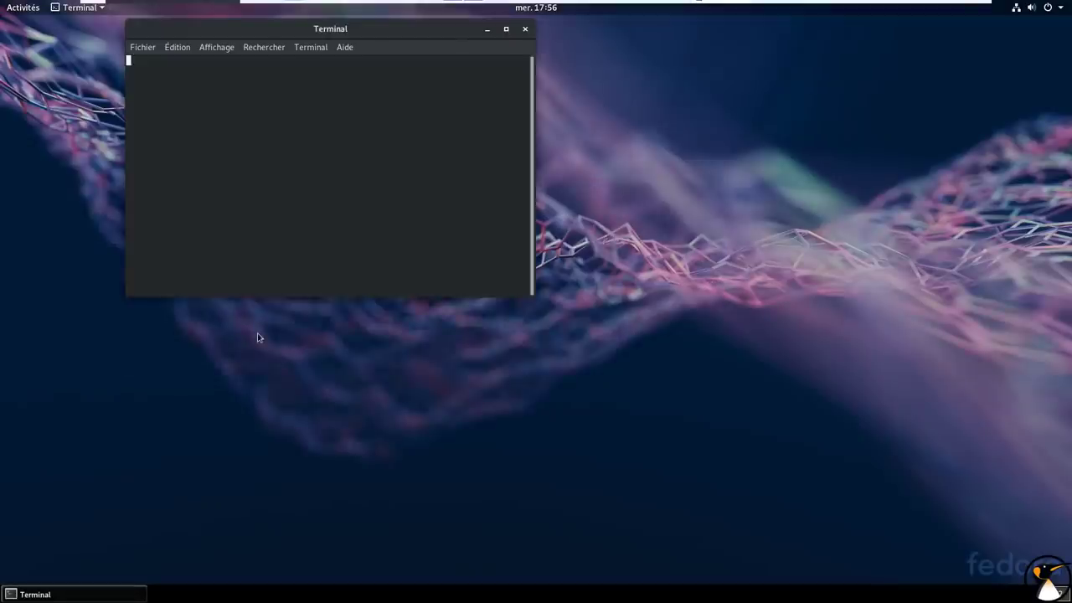
Run "dnf module list" without sudo and maximize the terminal window
type("sudo")
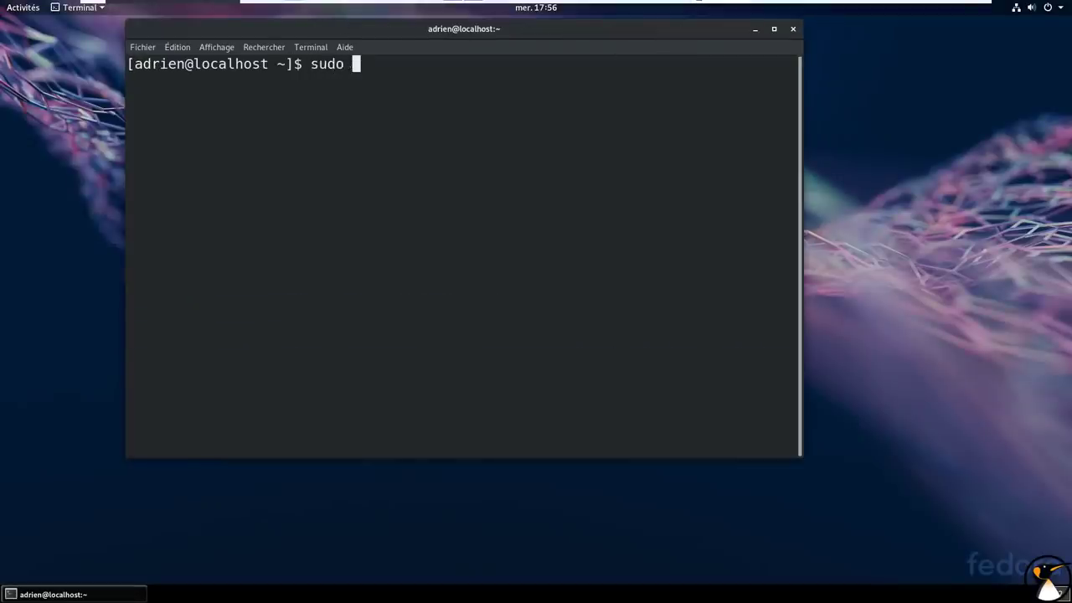
key("ctrl+c")
type("dnf module")
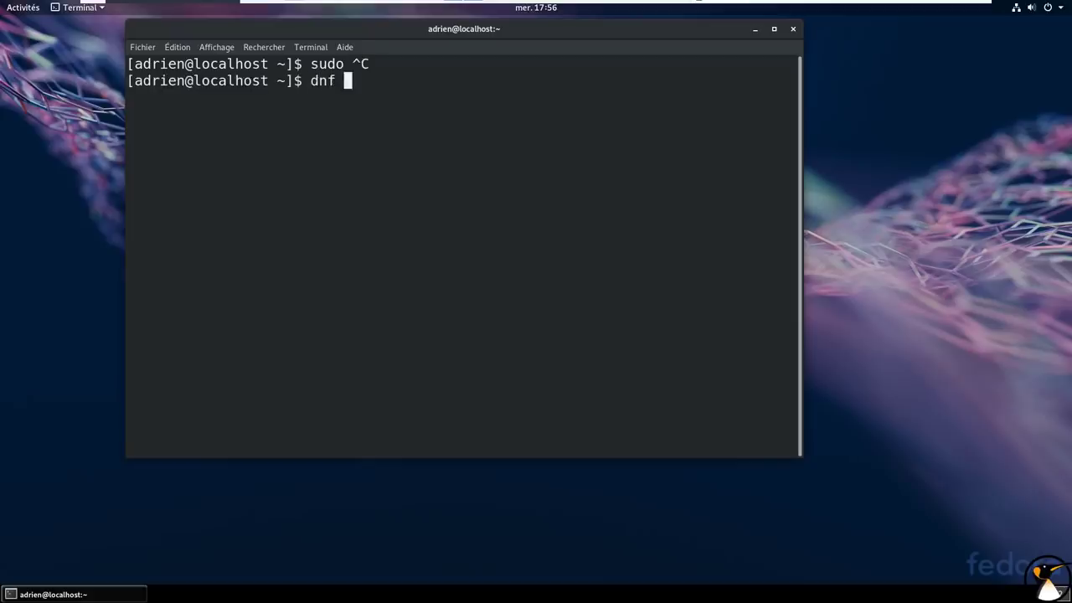
type(" list")
key("Return")
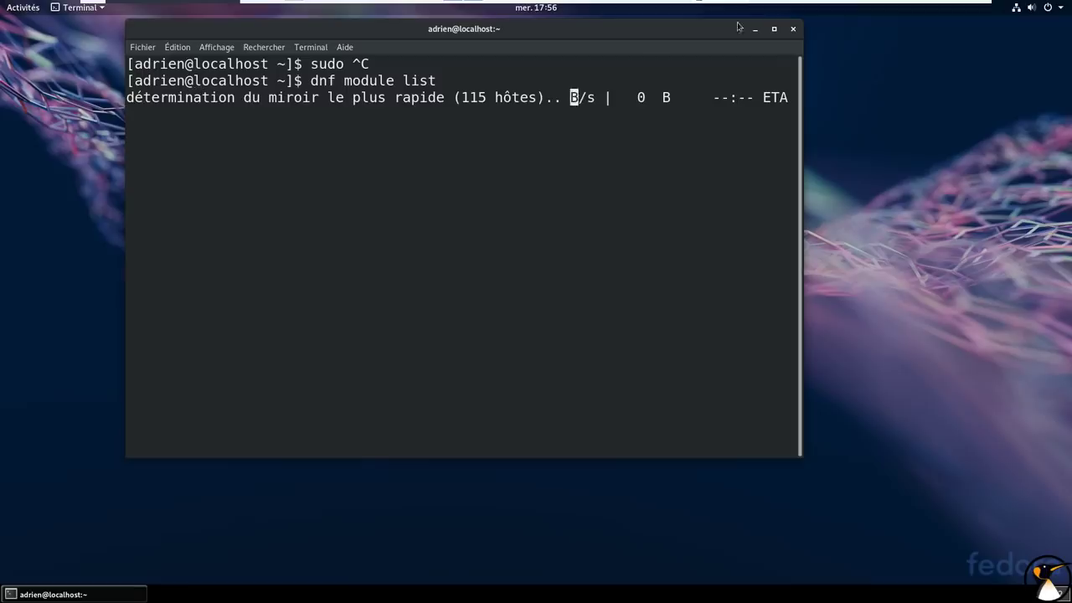
left_click(775, 30)
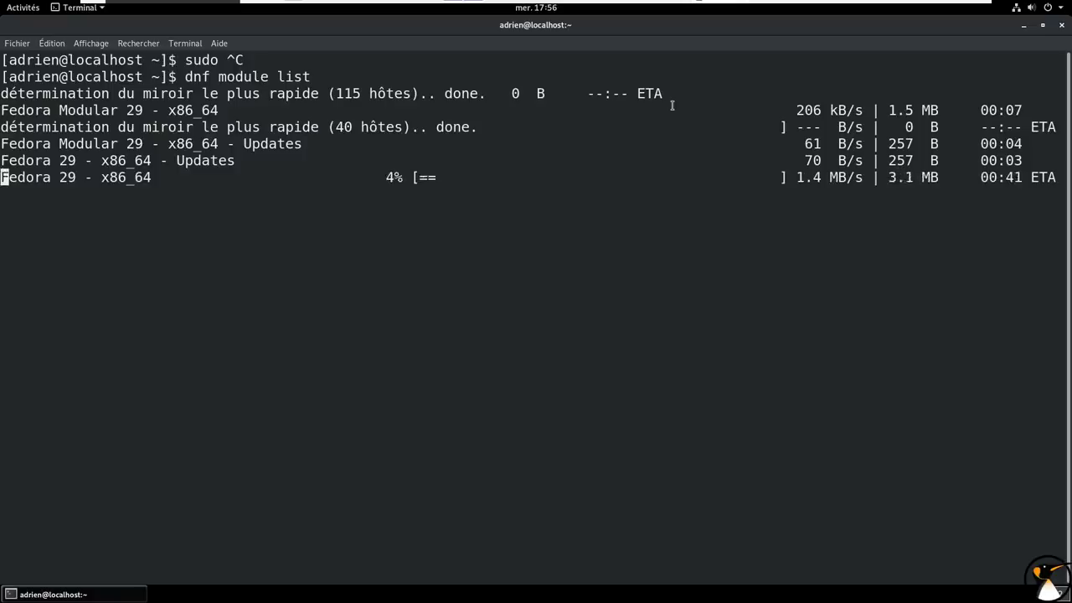
Browse both pages of the full applications grid while the module list command runs
left_click(10, 11)
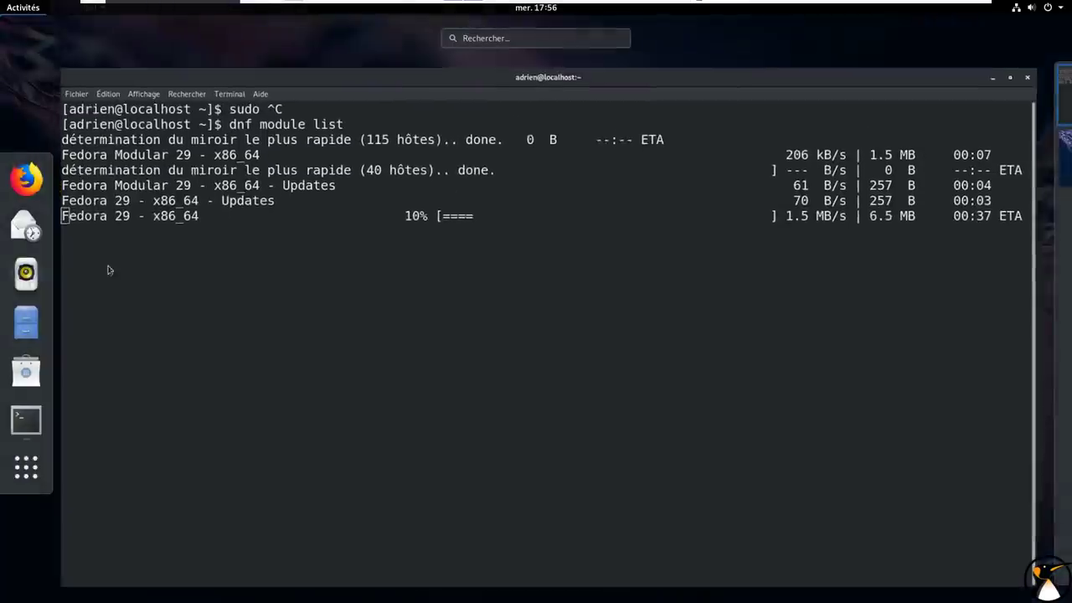
left_click(26, 466)
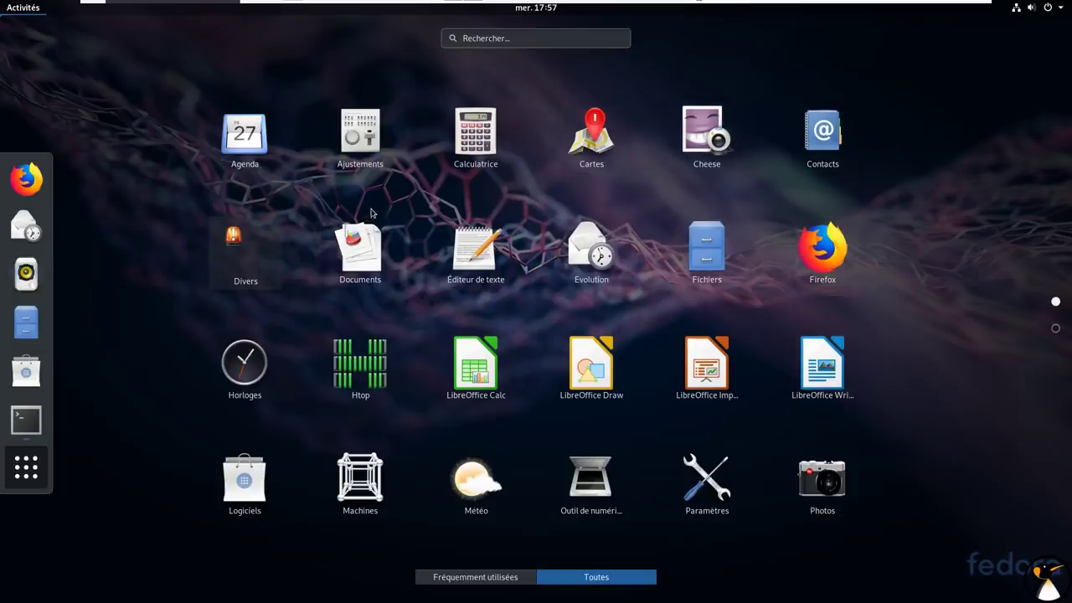
scroll(372, 214, "down", 1)
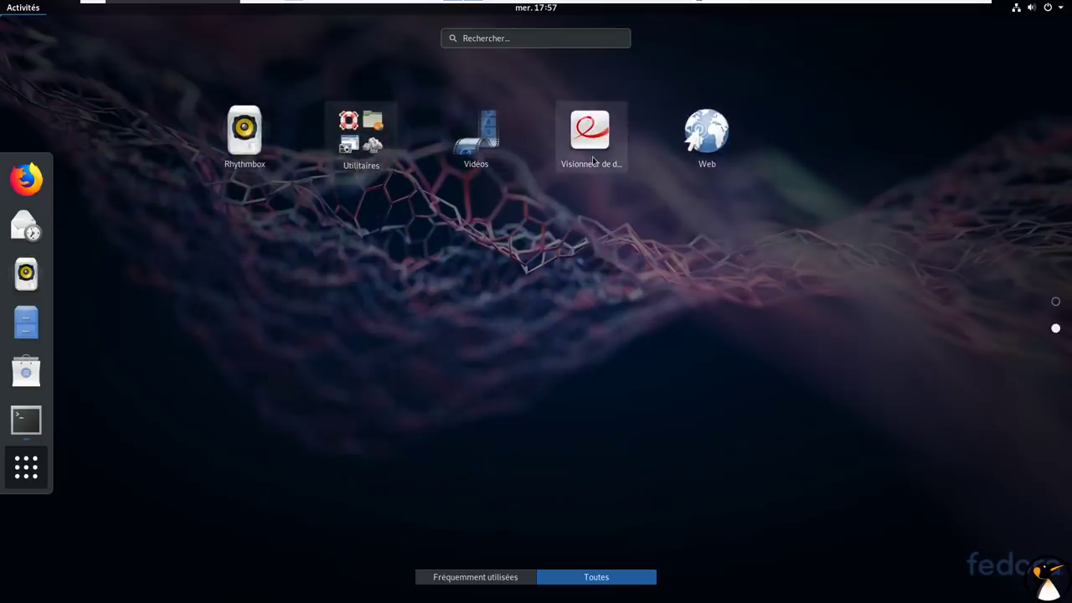
Launch Firefox while the module list command runs and open its About window to check the browser version
scroll(593, 159, "up", 1)
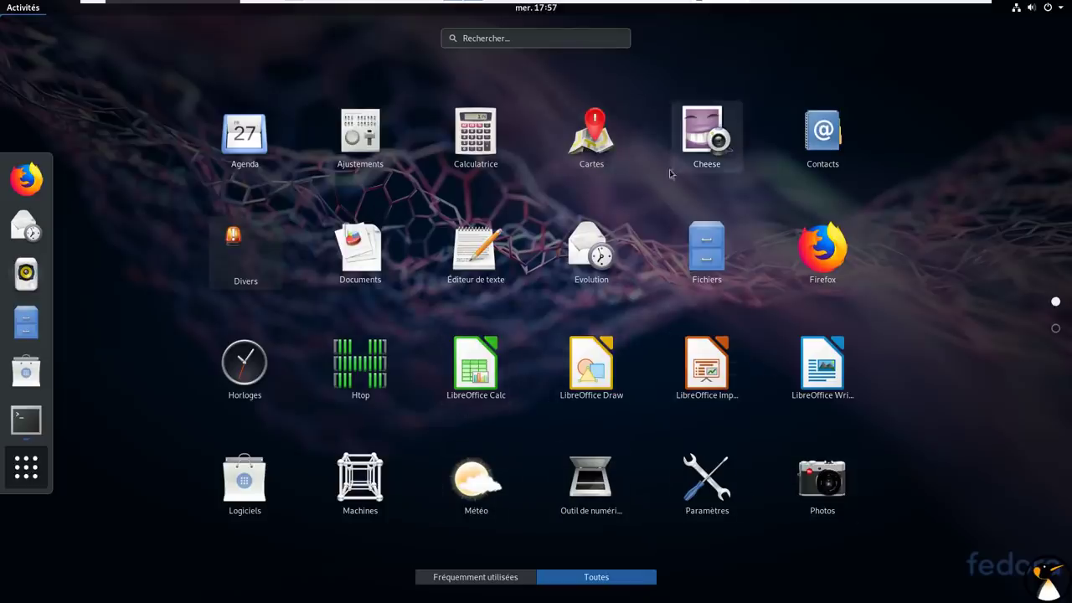
left_click(18, 8)
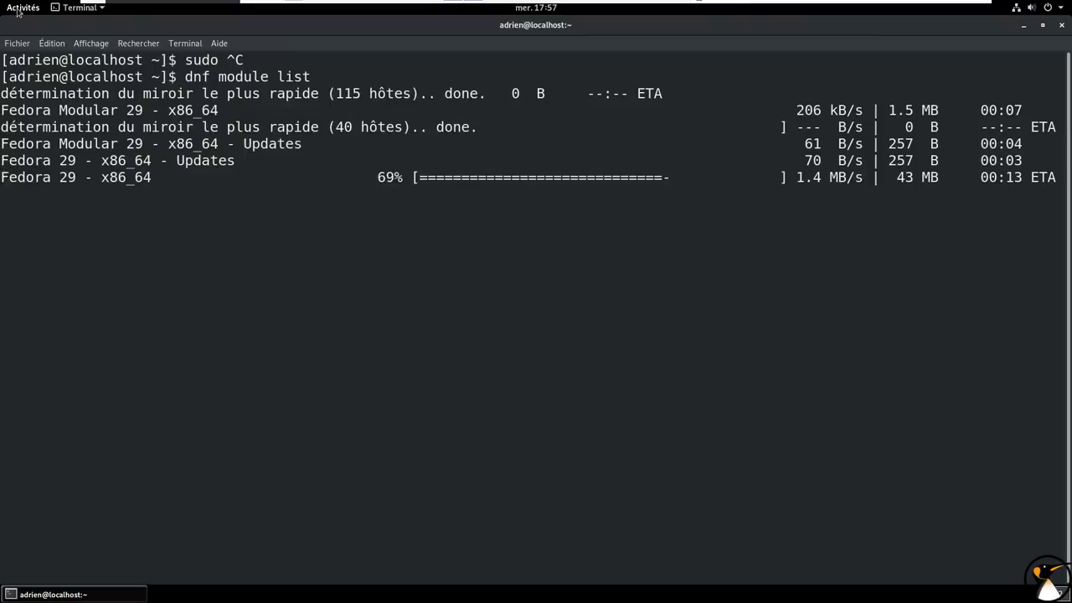
left_click(18, 10)
left_click(84, 184)
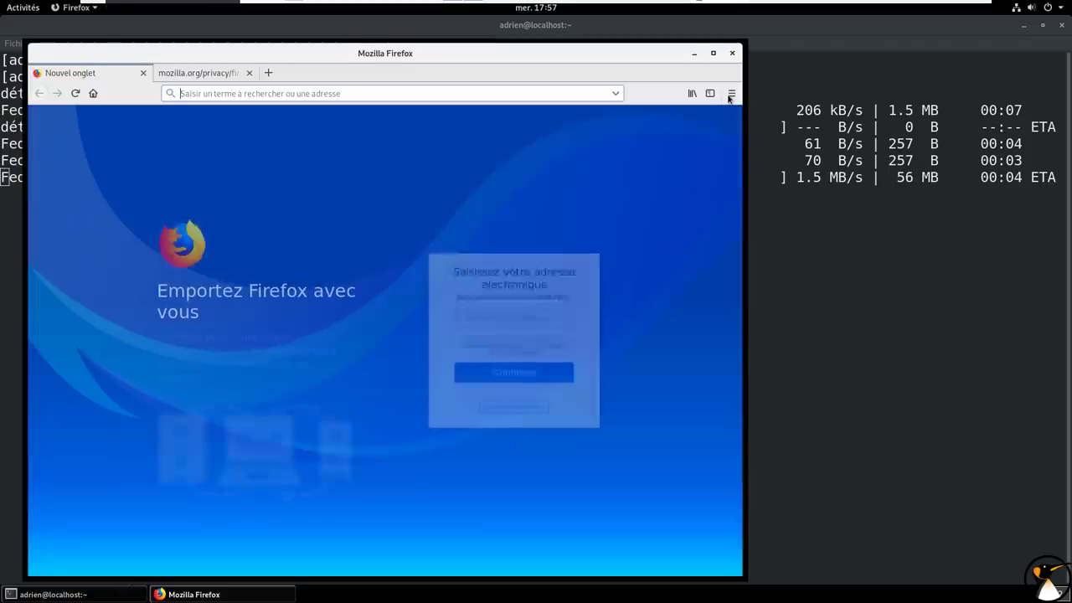
left_click(731, 94)
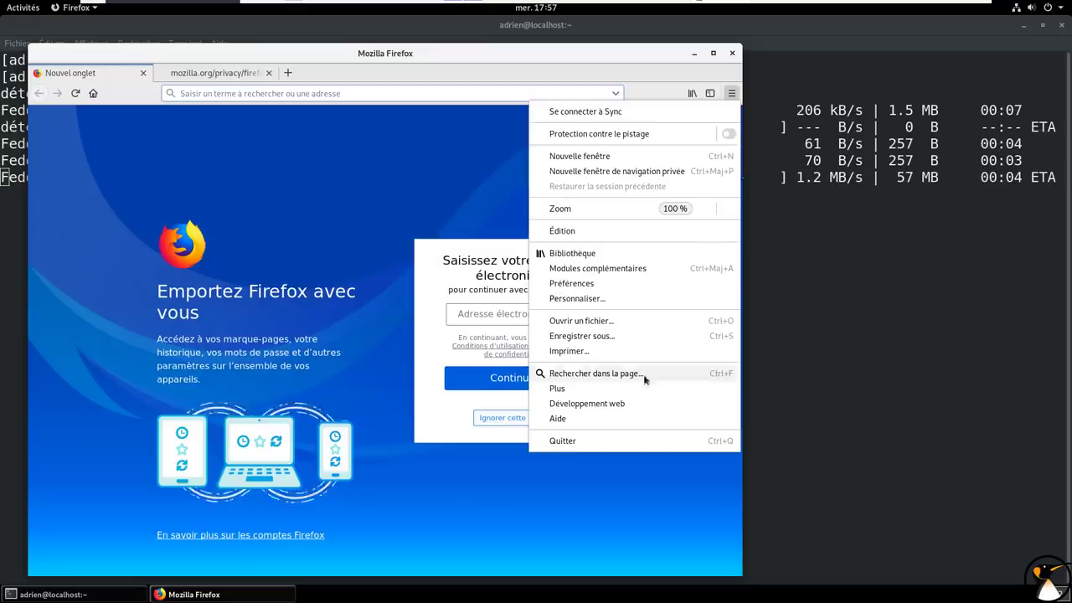
left_click(592, 423)
left_click(586, 245)
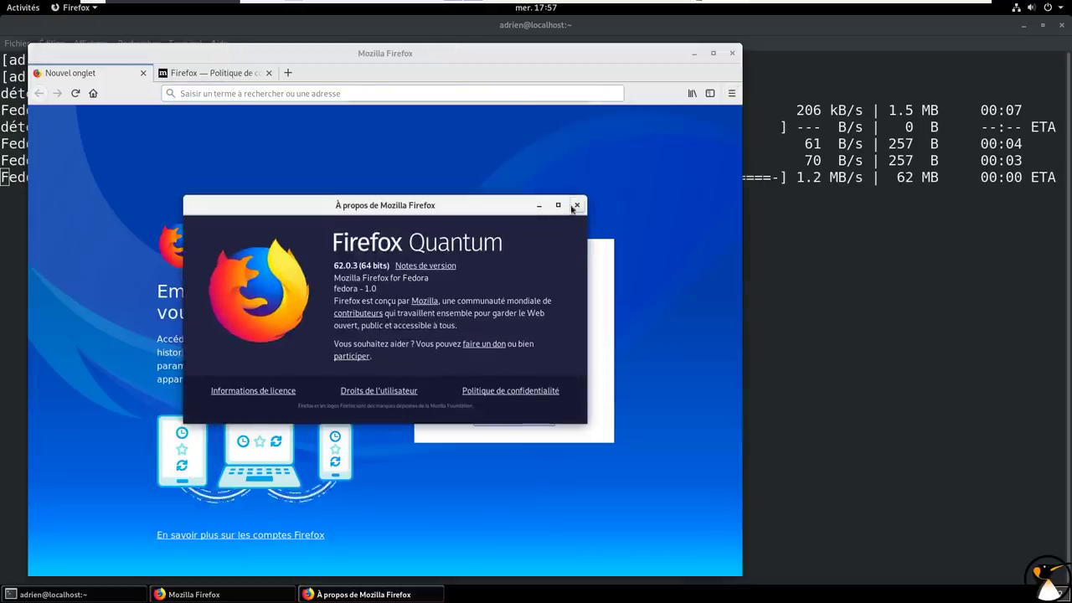
Close the About window and quit Firefox with all its tabs
left_click(576, 205)
left_click(732, 53)
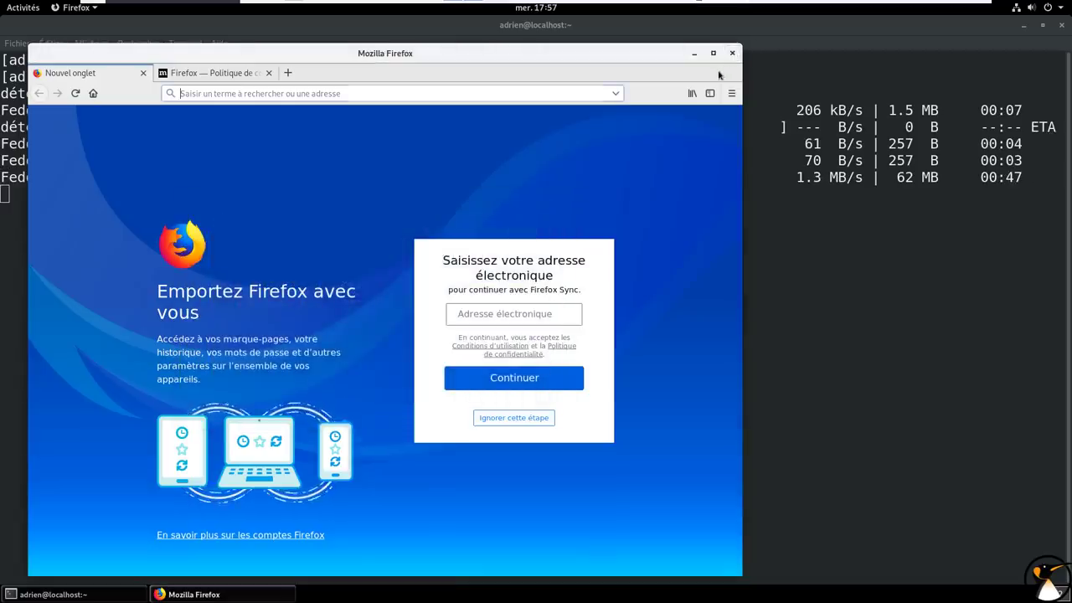
left_click(495, 344)
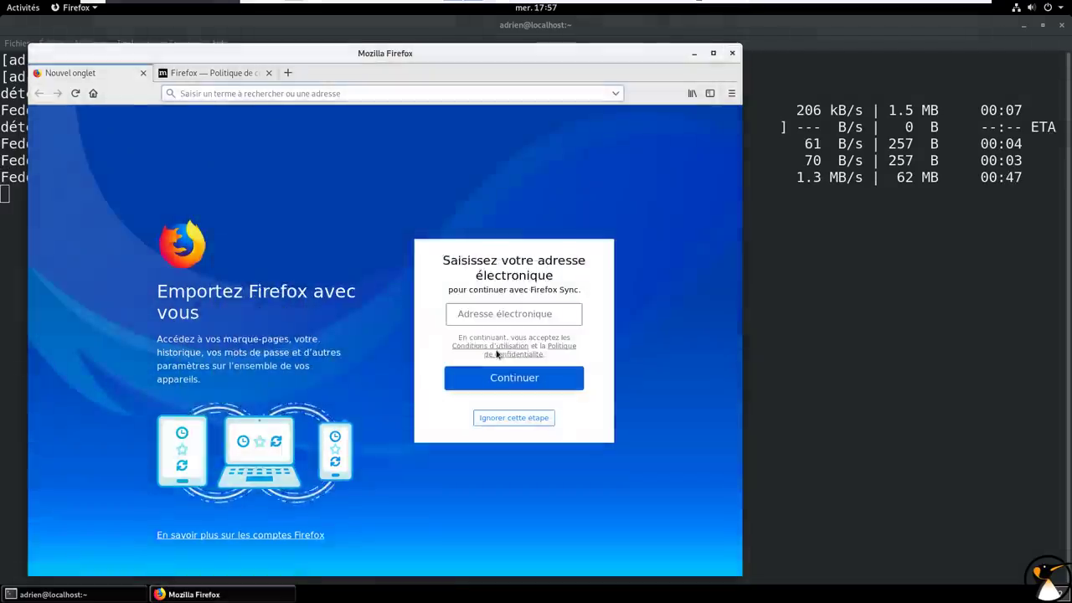
Launch LibreOffice Writer from the full applications grid
left_click(24, 7)
left_click(26, 468)
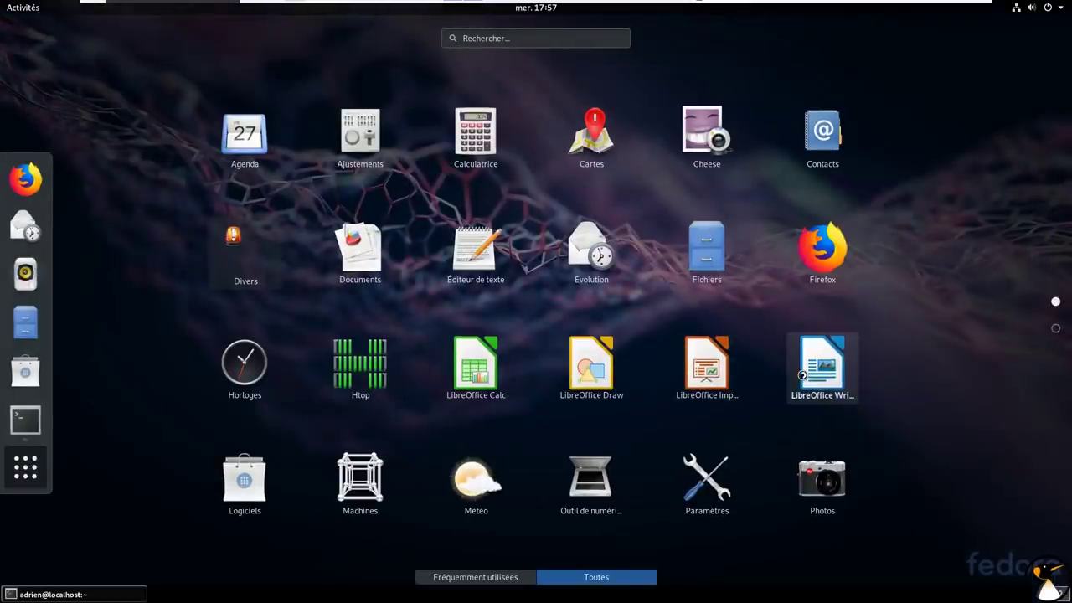
left_click(802, 376)
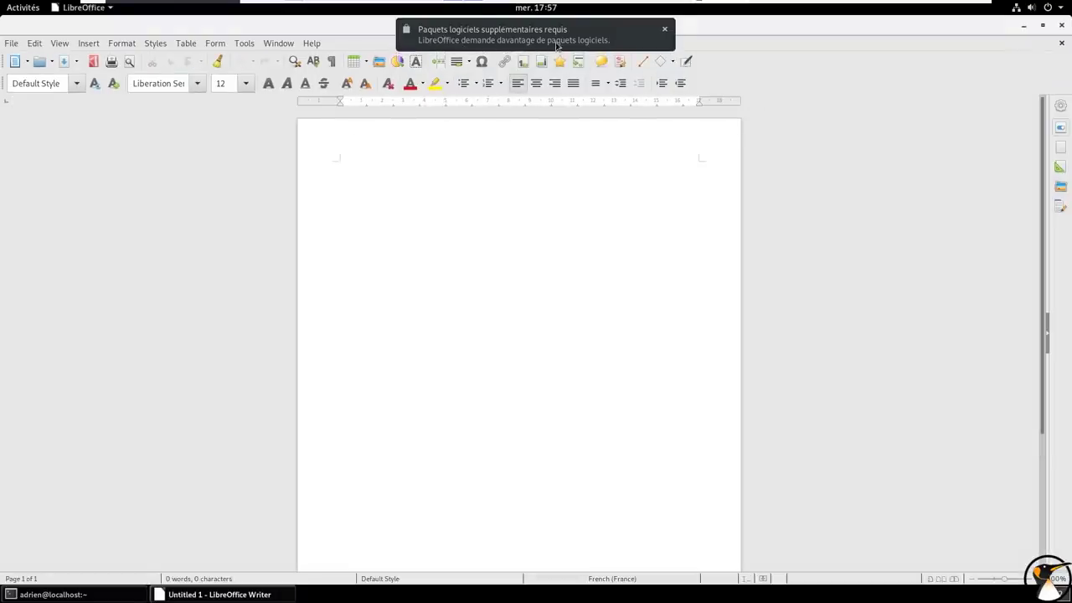
Install libreoffice-langpack-fr through the additional packages notification and highlight its version number, with Writer closed
left_click(556, 46)
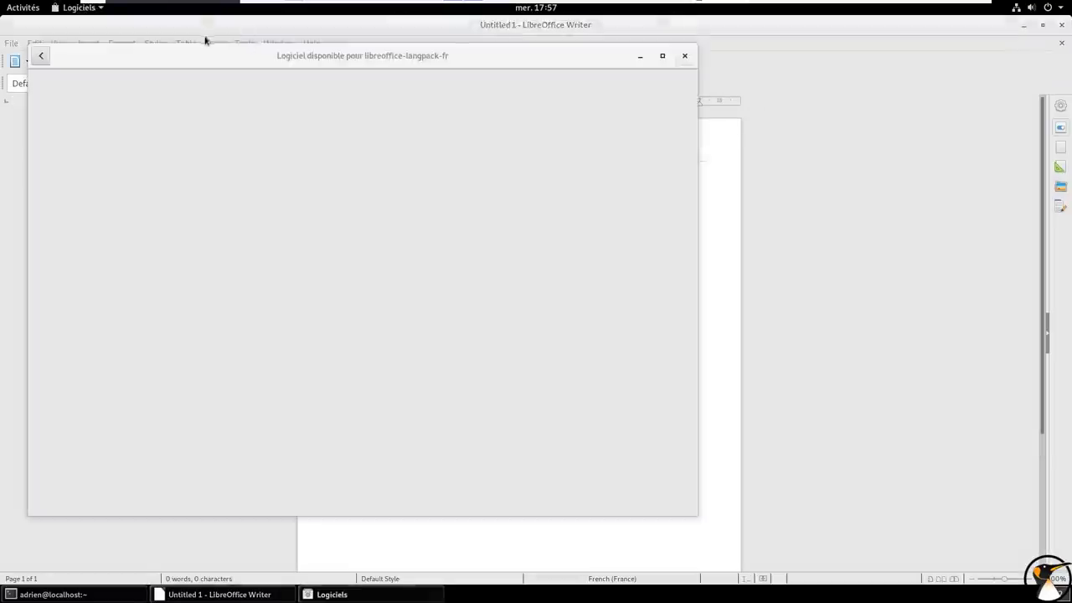
left_click(1059, 28)
left_click(168, 141)
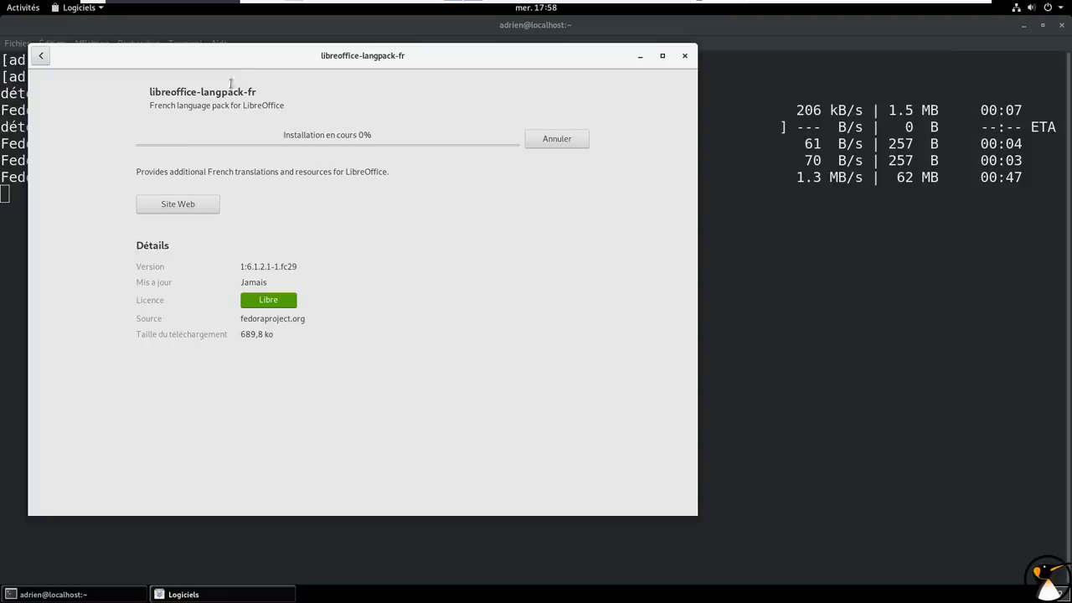
left_click_drag(251, 58, 390, 73)
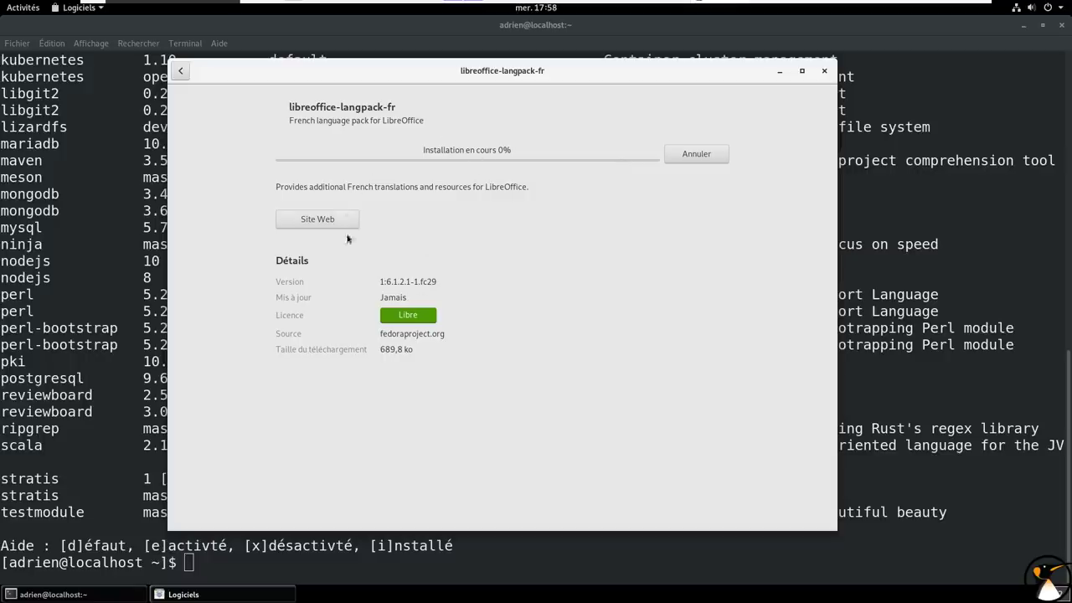
left_click_drag(393, 283, 420, 282)
Launch LibreOffice Writer again, check its version in the About LibreOffice dialog, and close the dialog
left_click(19, 10)
left_click(26, 466)
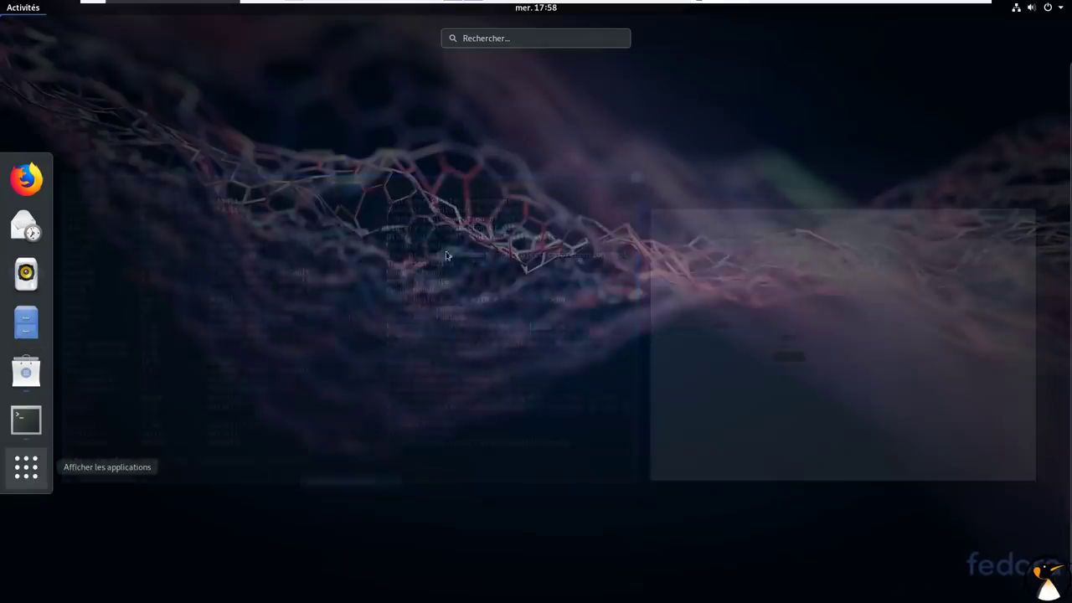
left_click(801, 372)
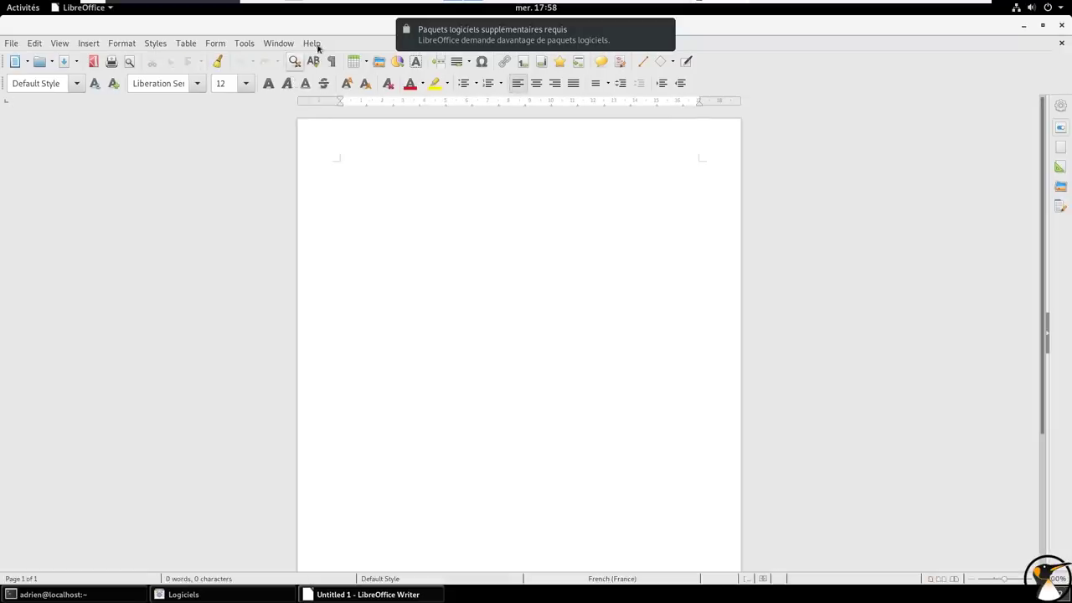
left_click(311, 43)
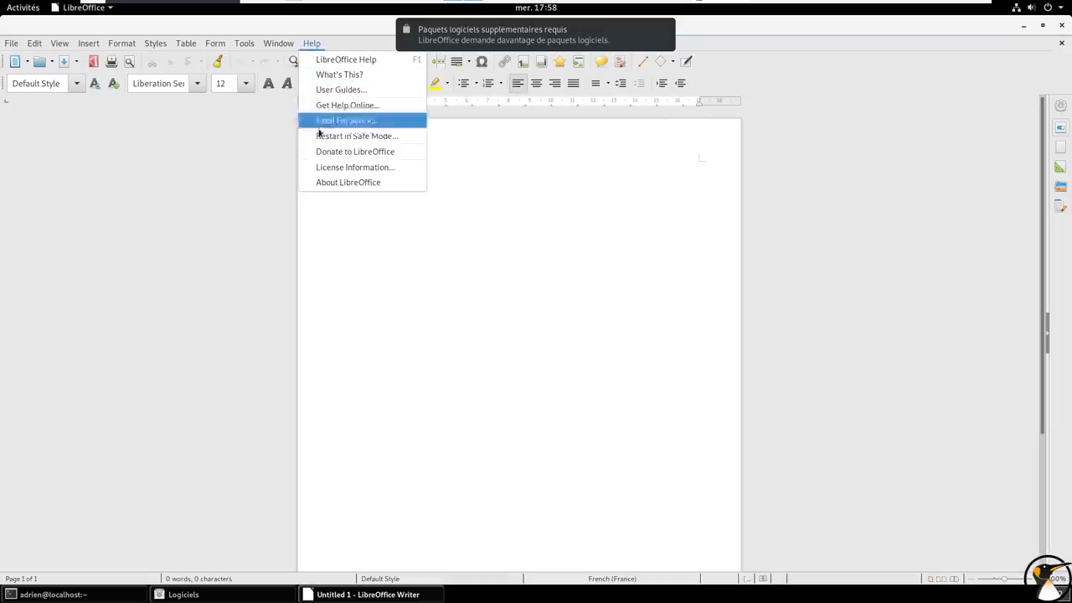
left_click(348, 182)
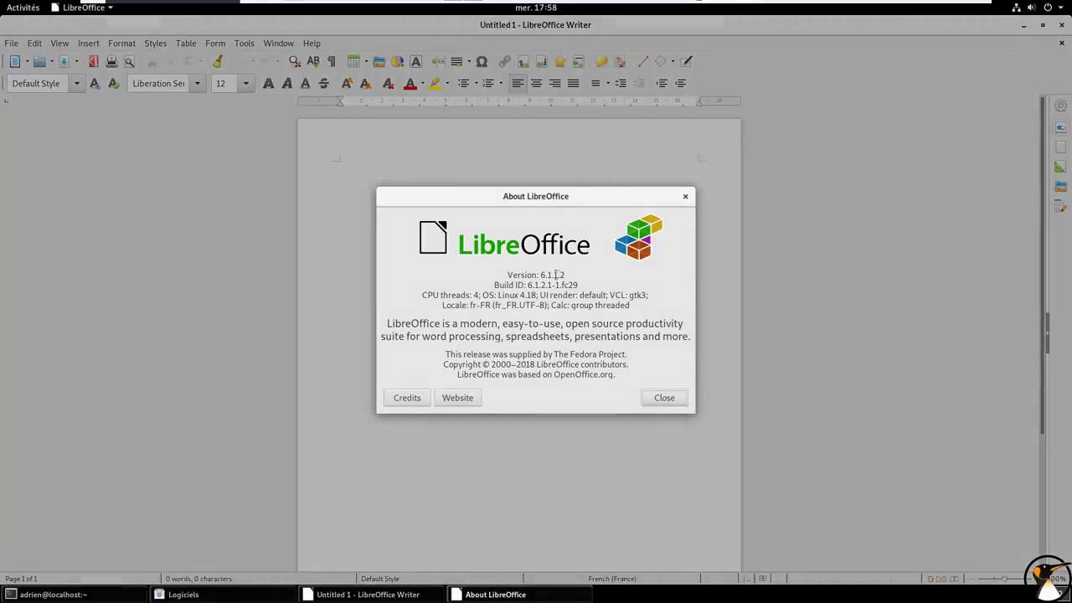
left_click(664, 398)
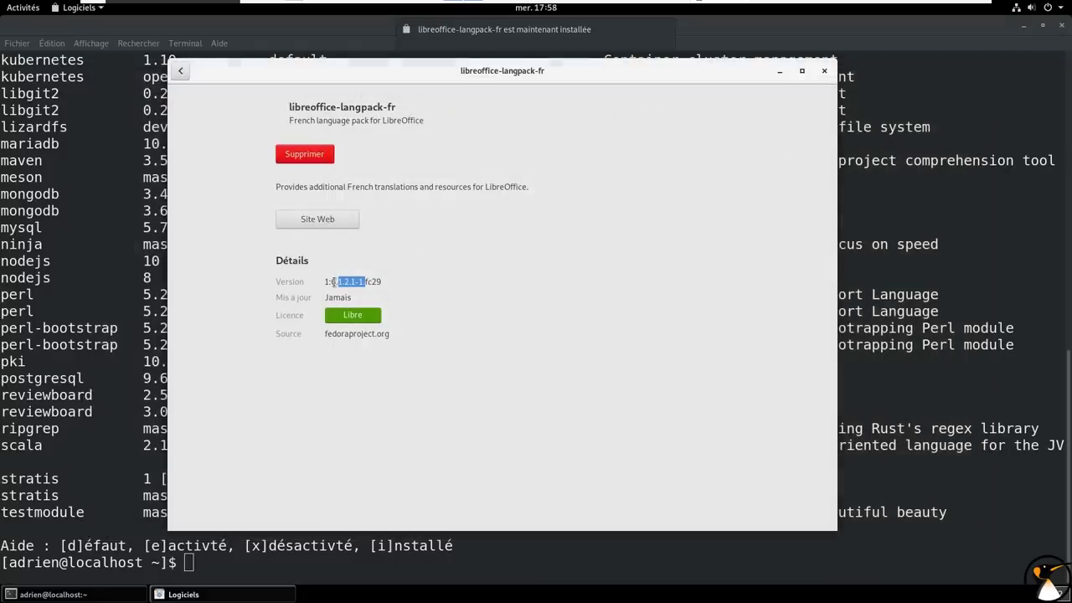
Close Logiciels and launch LibreOffice Calc, bringing its window to the front
left_click(824, 70)
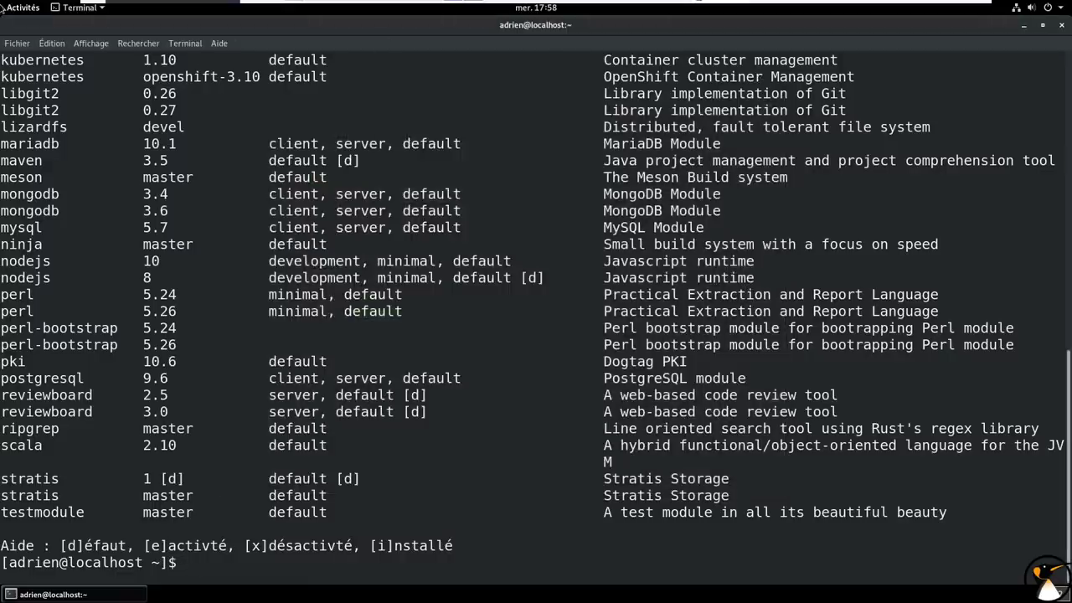
mouse_move(1, 2)
left_click(26, 467)
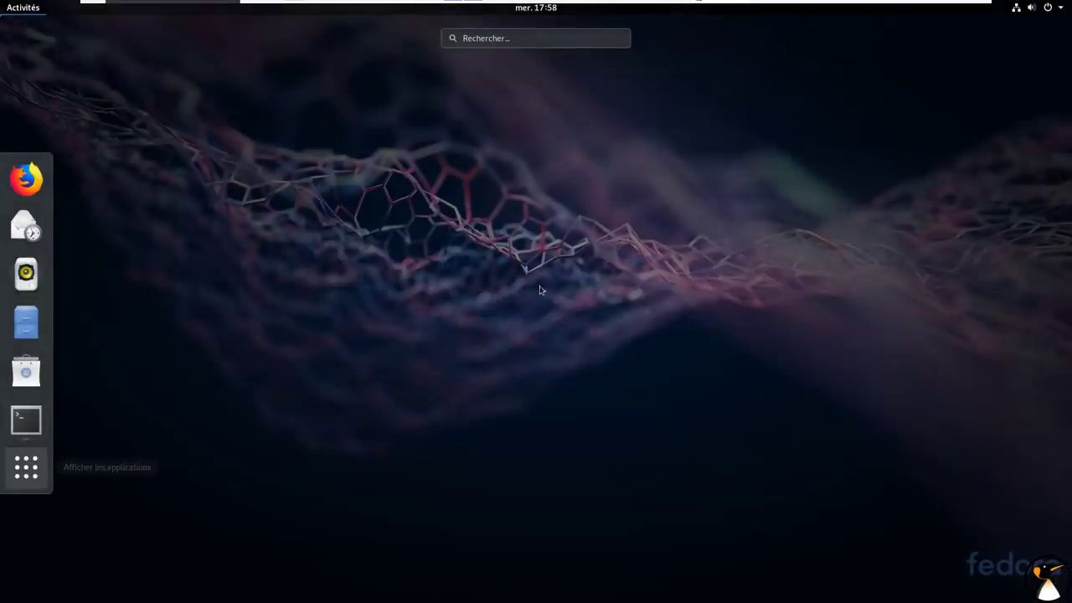
left_click(469, 358)
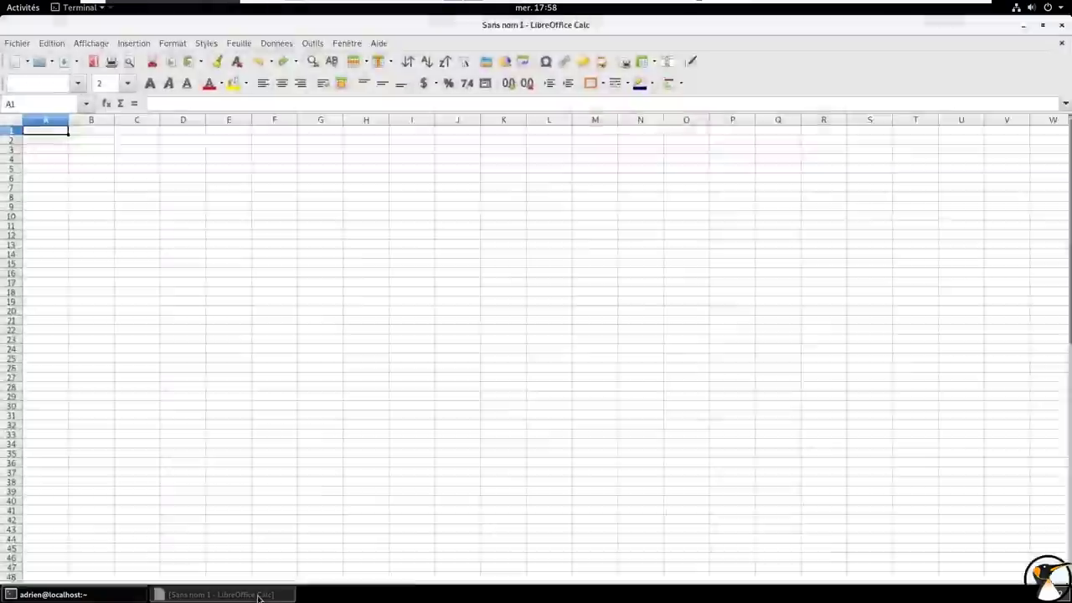
left_click(258, 594)
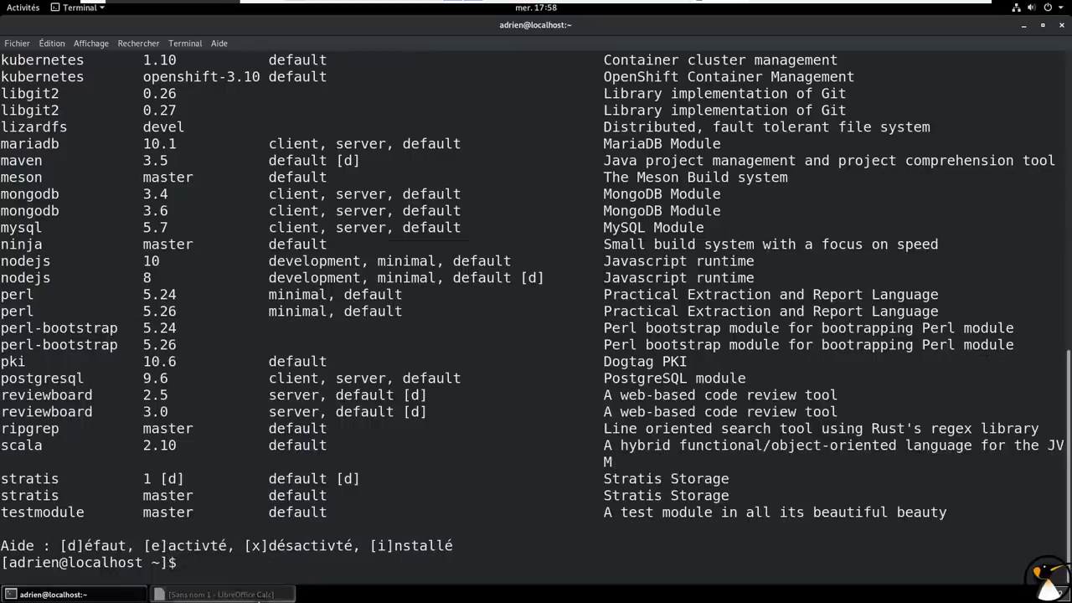
left_click(258, 594)
View the À propos de LibreOffice dialog in Calc and close Calc
left_click(379, 46)
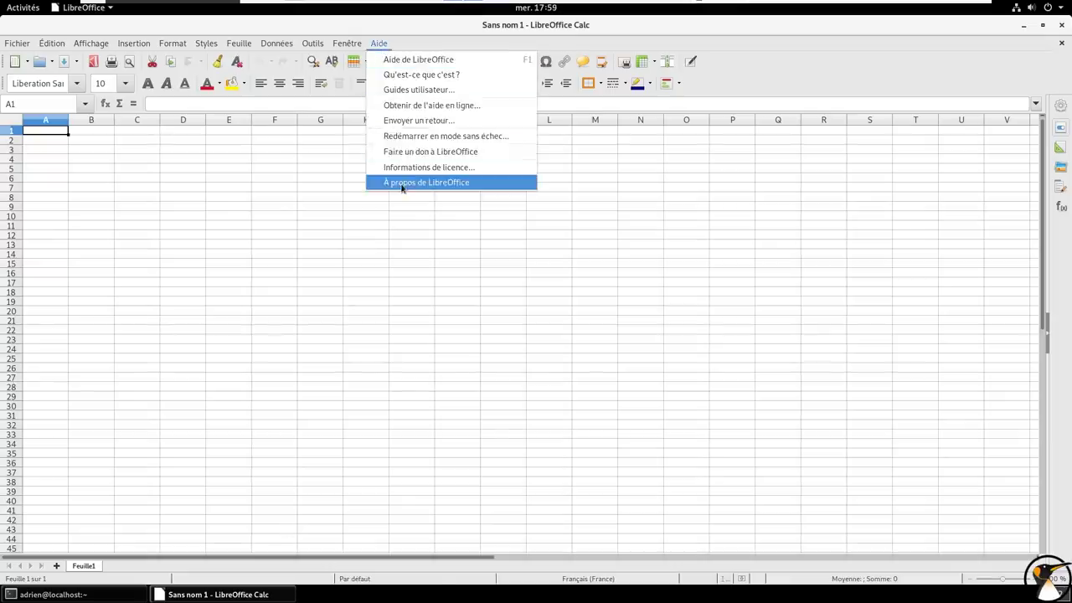
left_click(402, 179)
left_click(658, 405)
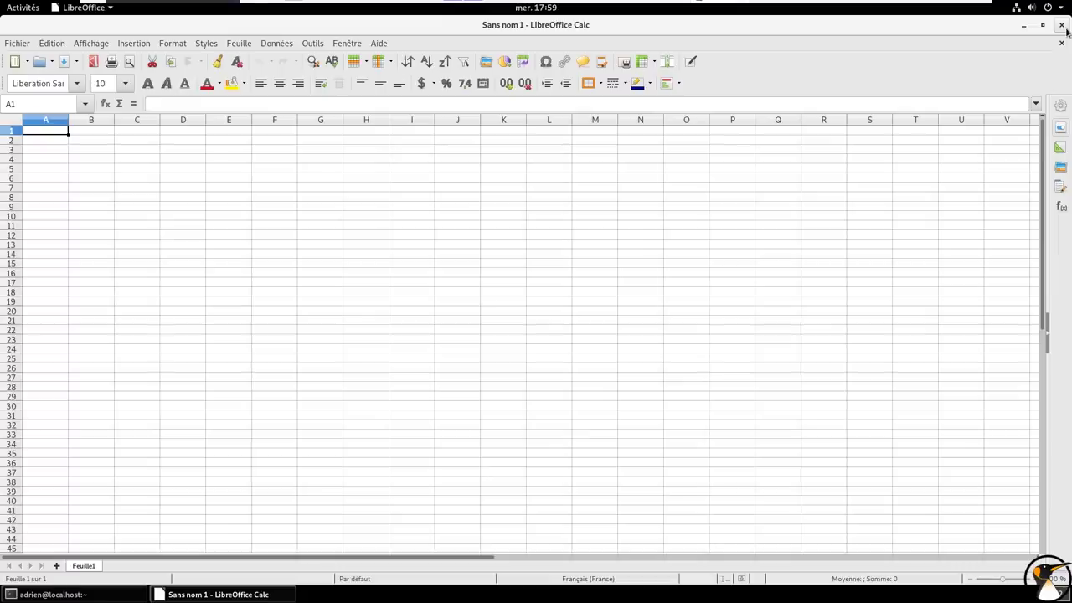
left_click(1066, 29)
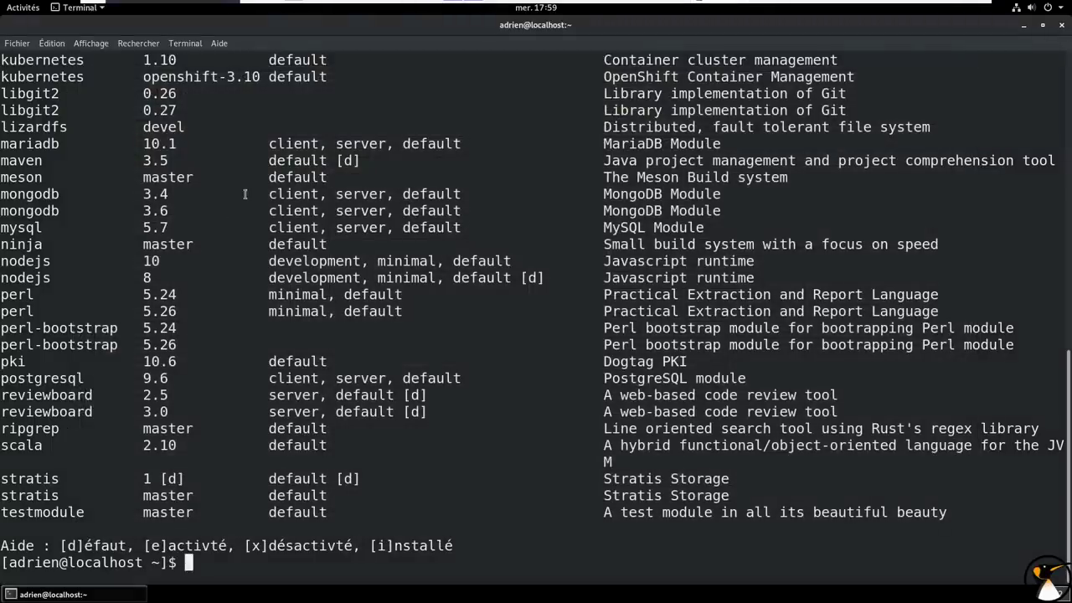
Review the DNF module list from its beginning and highlight the GIMP module's entry
scroll(248, 190, "up", 10)
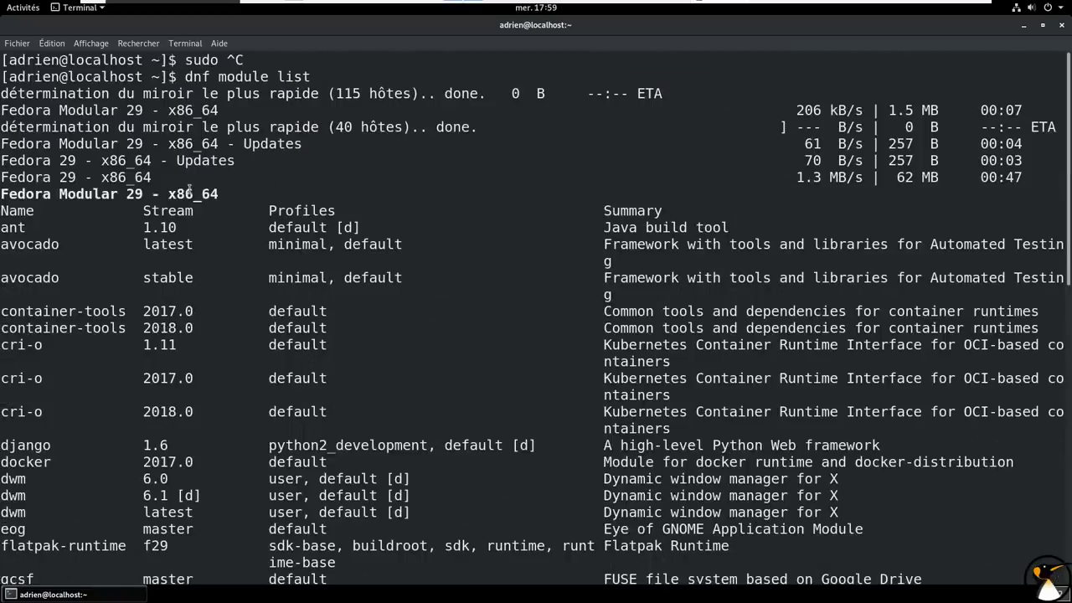
scroll(178, 189, "down", 1)
scroll(20, 188, "down", 4)
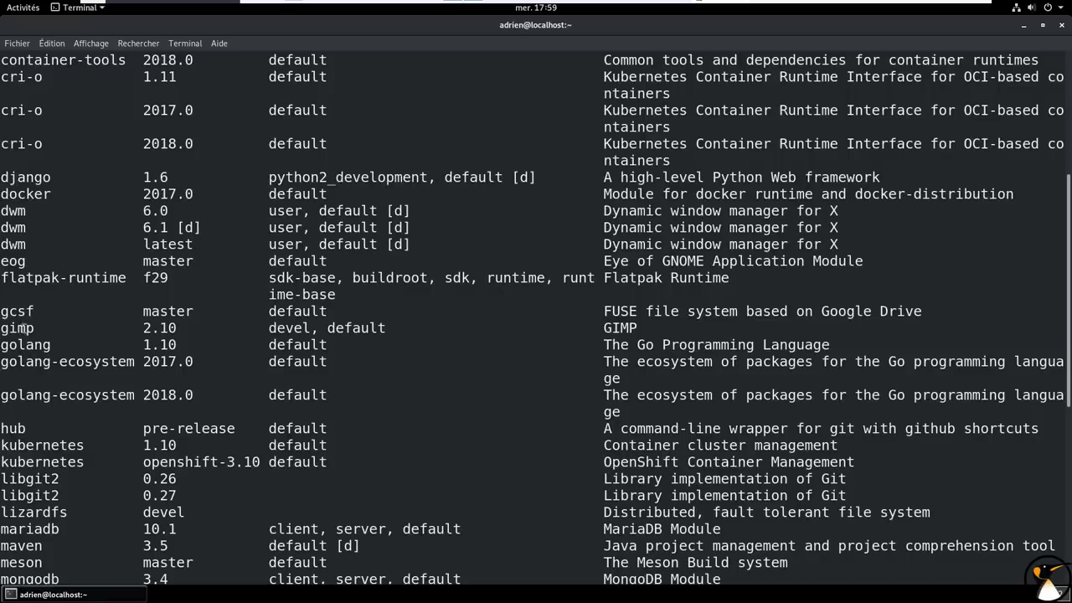
left_click_drag(144, 328, 657, 345)
left_click(363, 351)
Examine the rest of the module list, highlighting the Perl streams 5.24 and 5.26
scroll(361, 358, "down", 3)
scroll(361, 359, "down", 3)
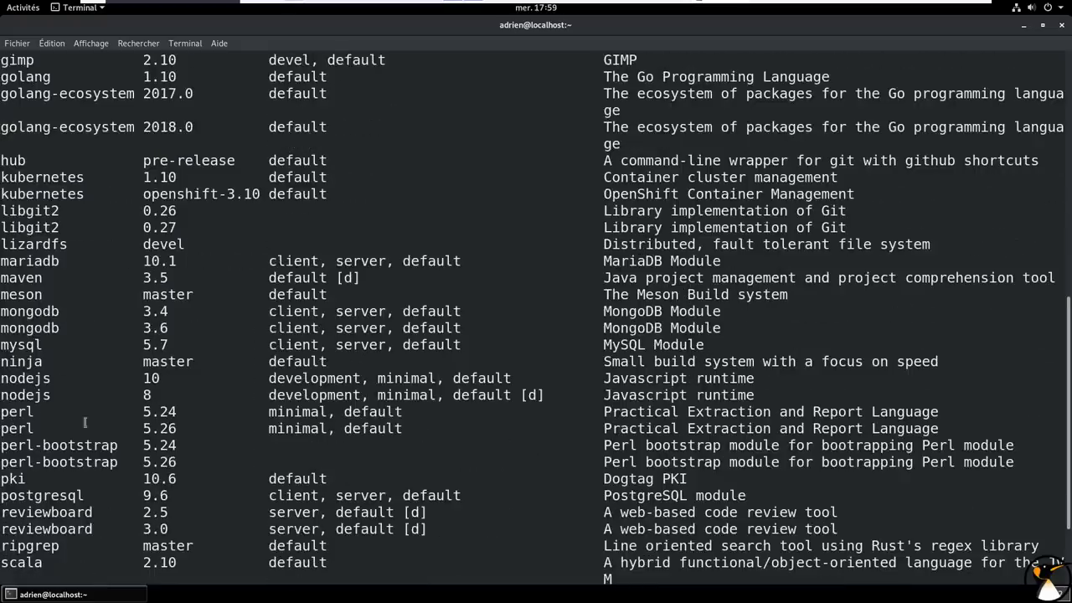
double_click(161, 411)
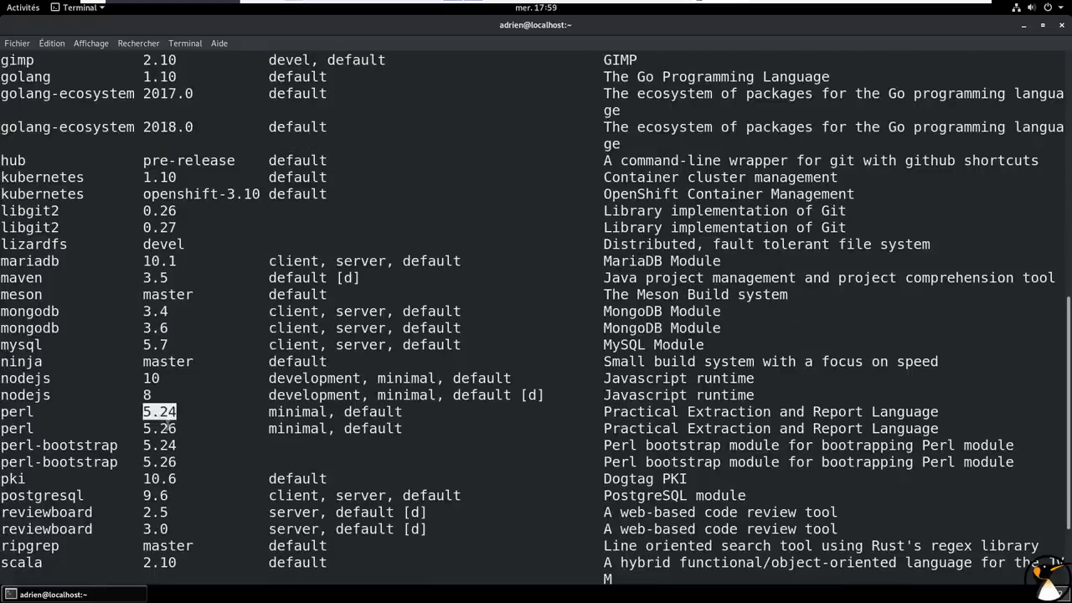
double_click(167, 428)
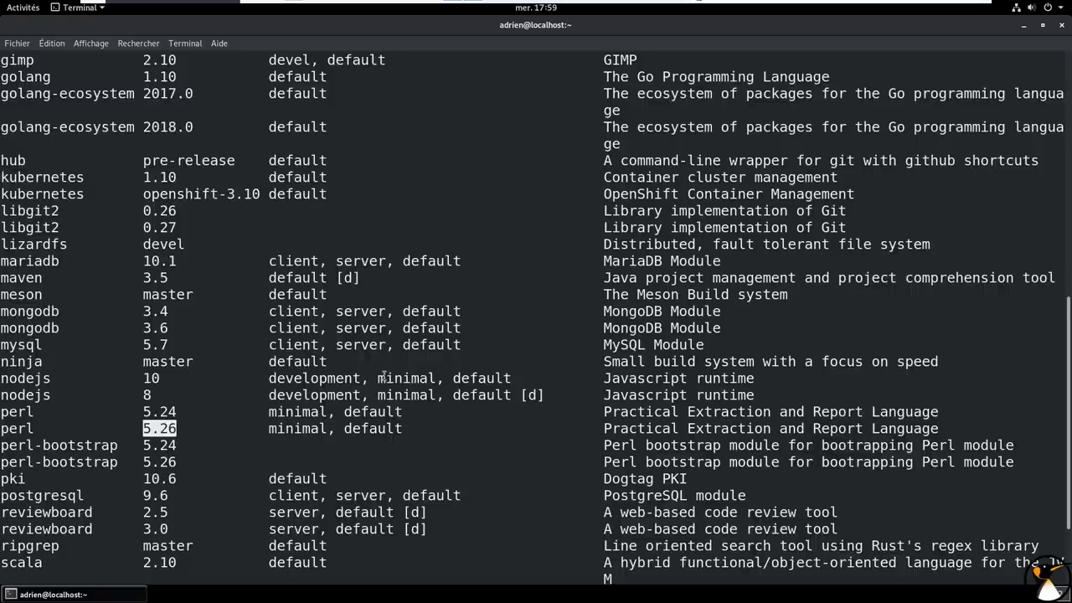
scroll(383, 376, "down", 3)
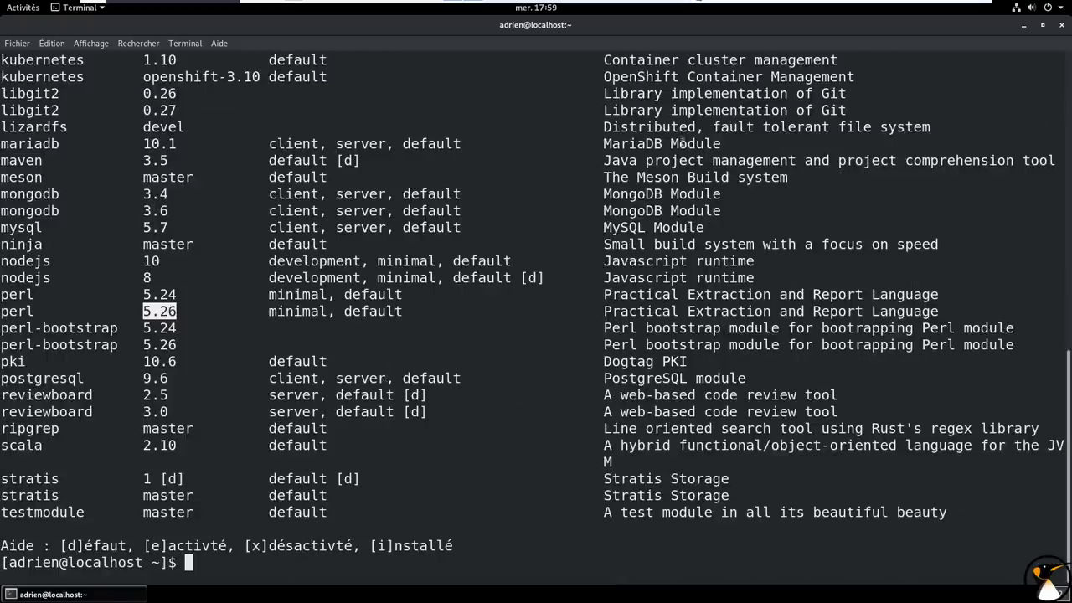
Close the terminal and search the applications for "logiciels" to launch Logiciels
left_click(1057, 25)
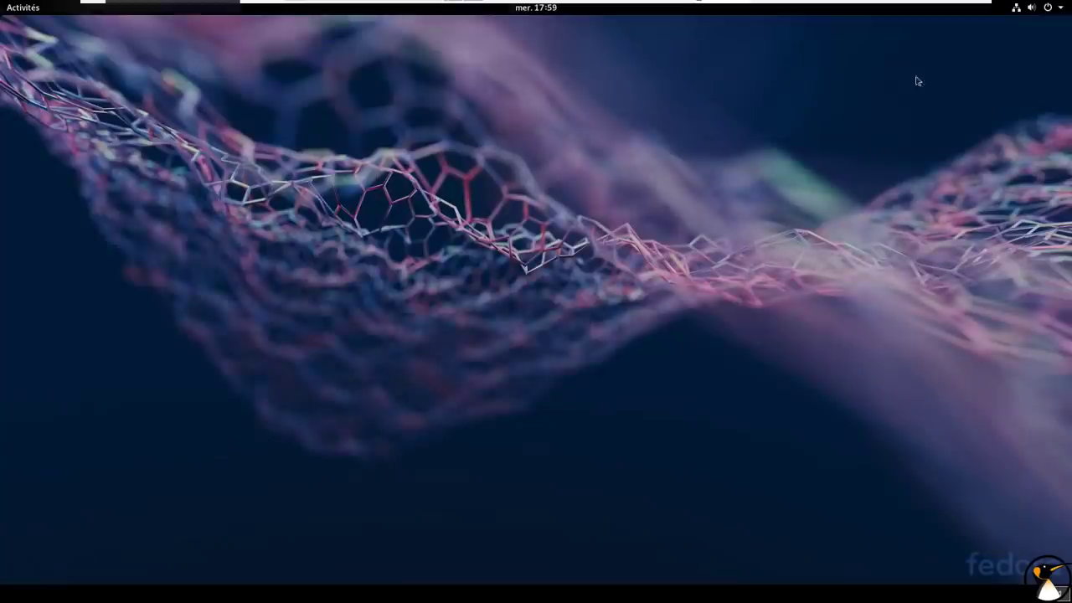
left_click(19, 10)
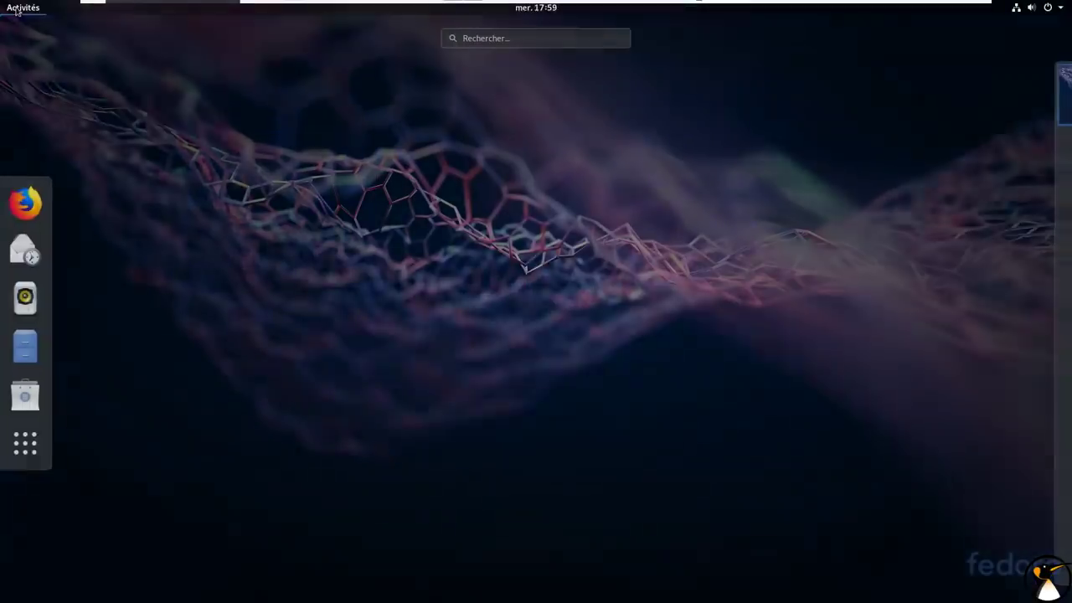
left_click(26, 444)
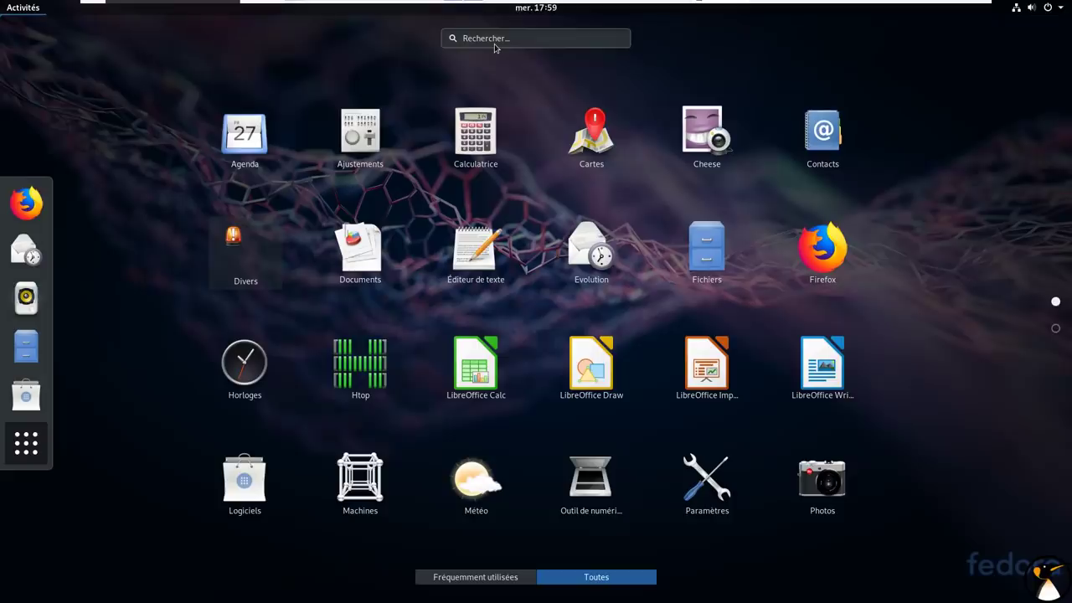
type("logiciels")
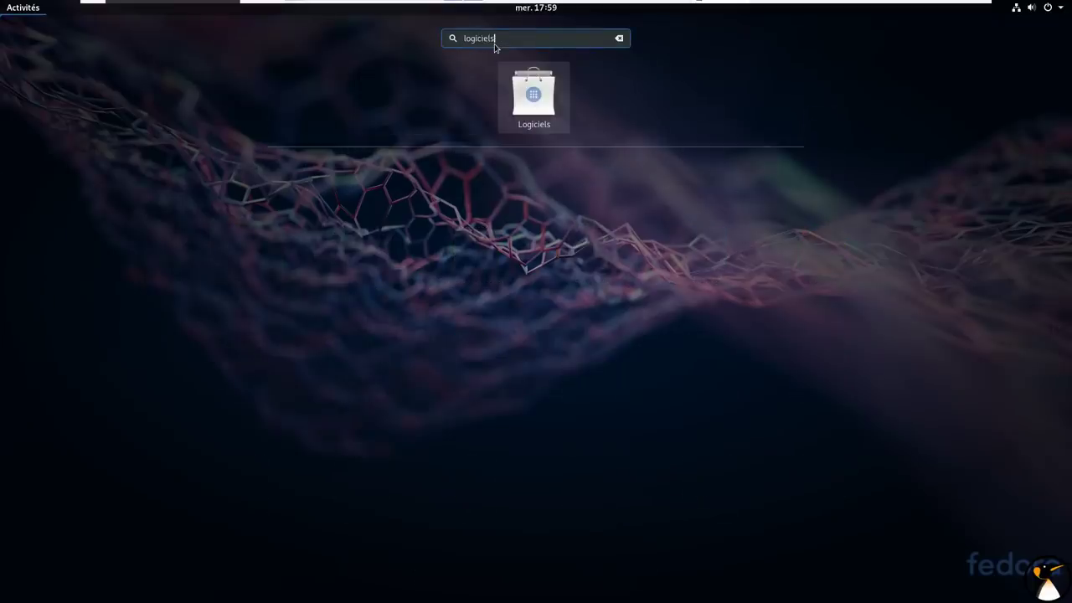
key("Return")
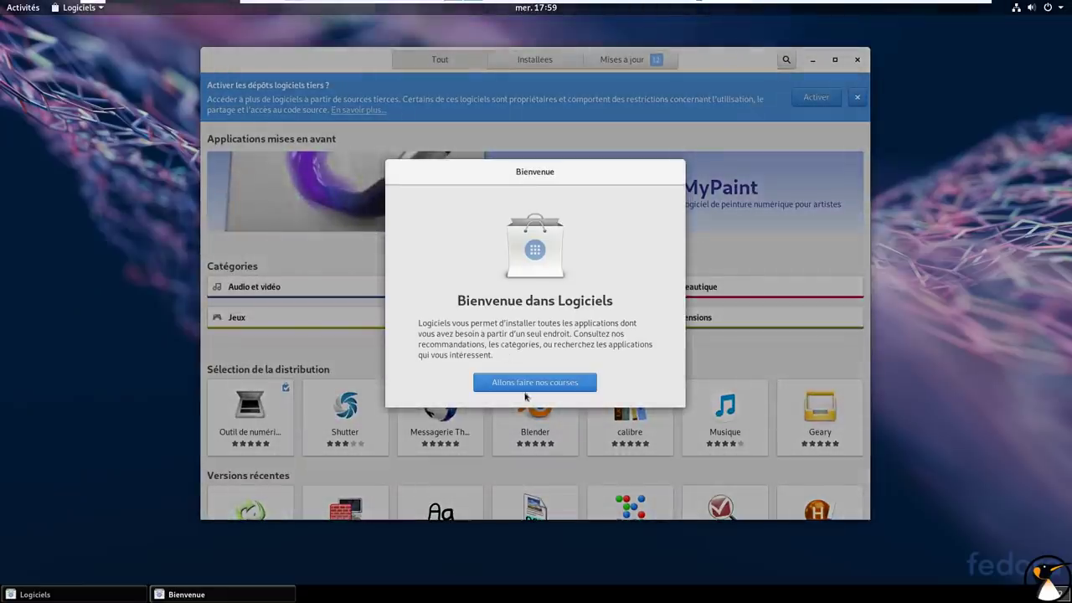
Dismiss the Bienvenue dialog in Logiciels and activate the third-party software repositories
left_click(526, 387)
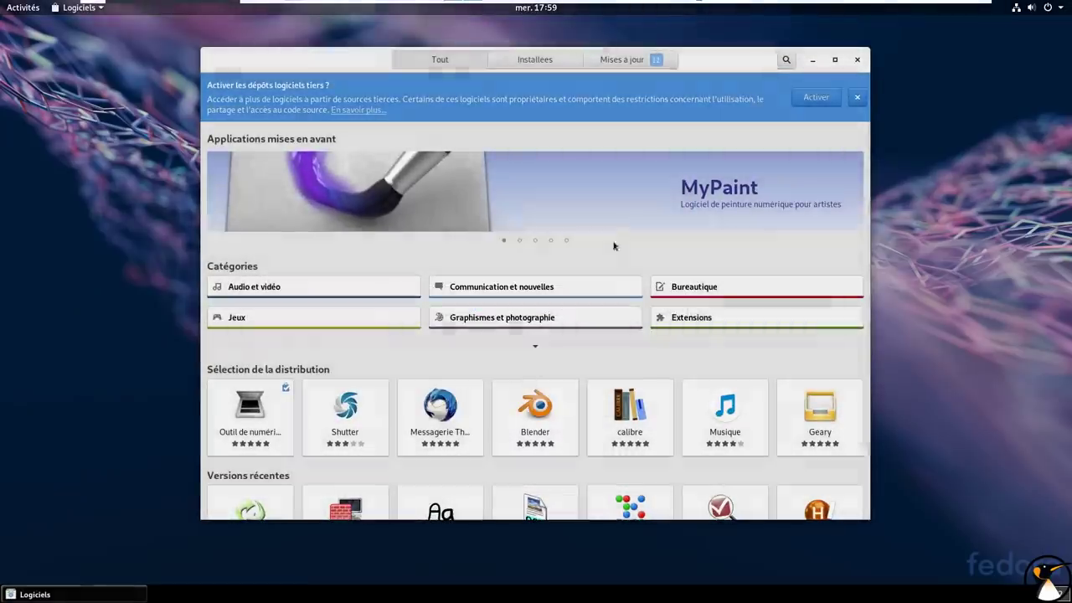
left_click(809, 98)
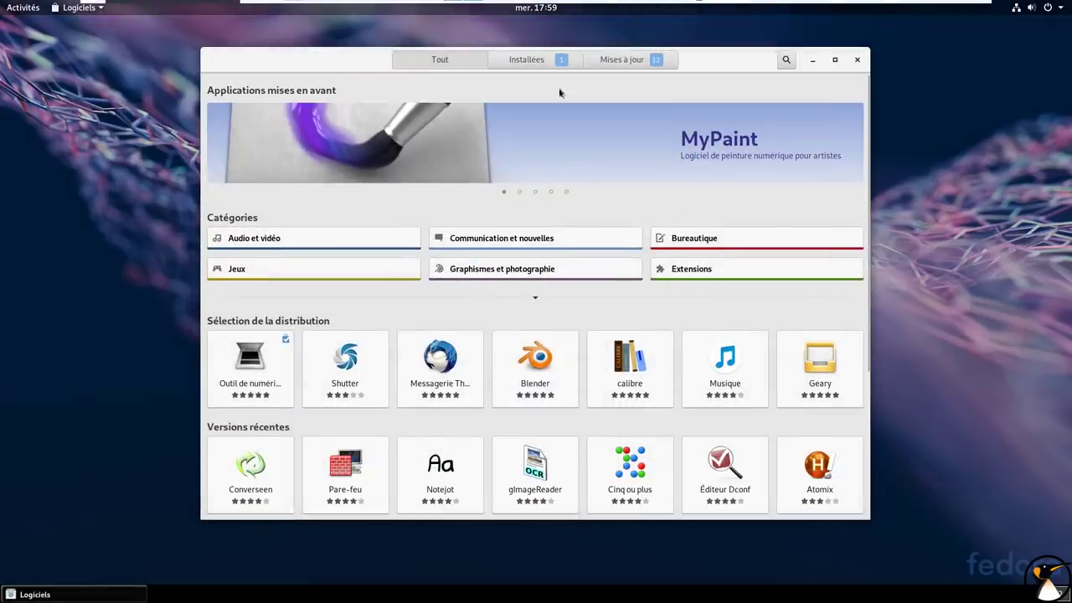
View the Préferences de mise à jour settings of Logiciels and close them
left_click(83, 10)
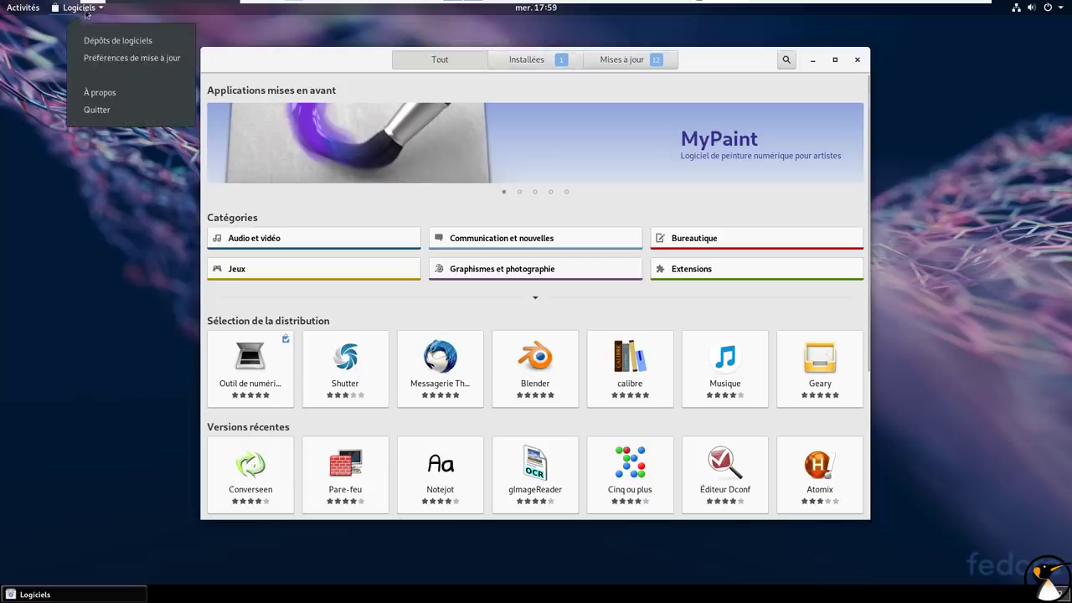
left_click(117, 58)
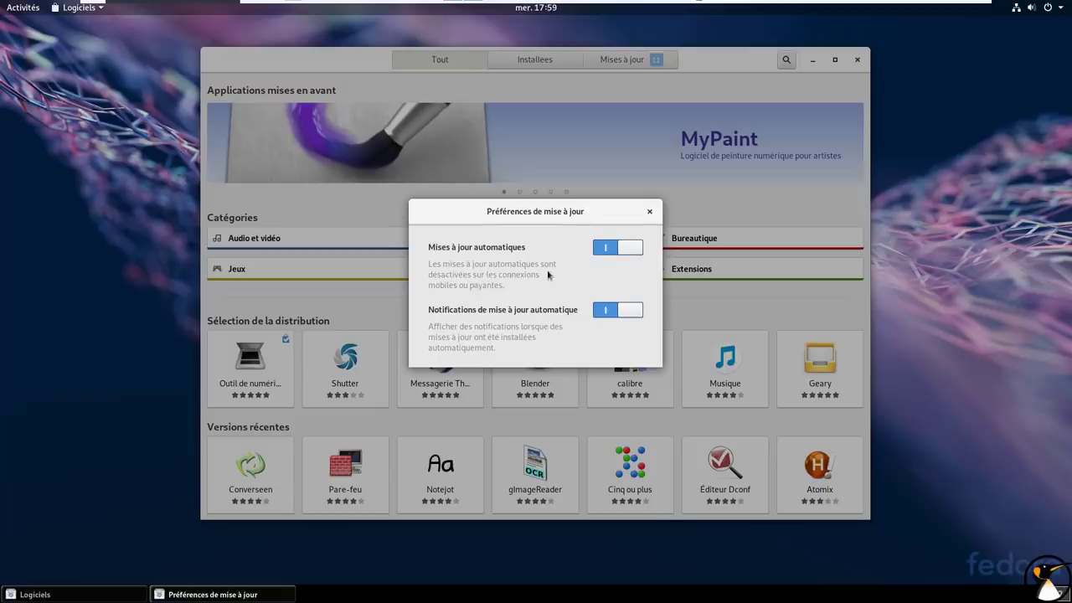
left_click(650, 214)
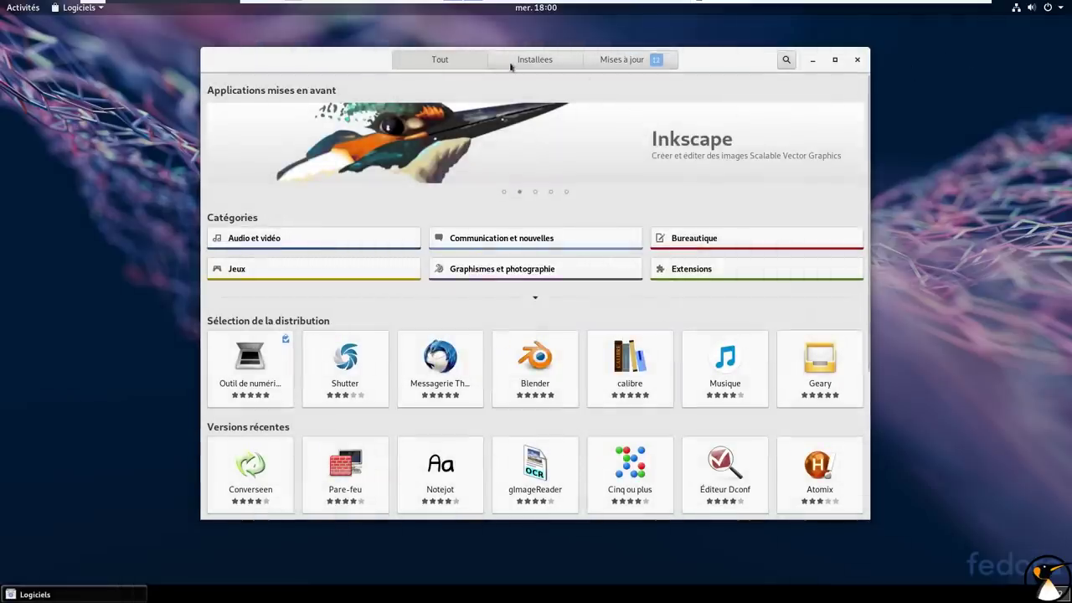
View the À propos system details in Paramètres, highlight the virtualisation entry, and close Paramètres
left_click(1047, 10)
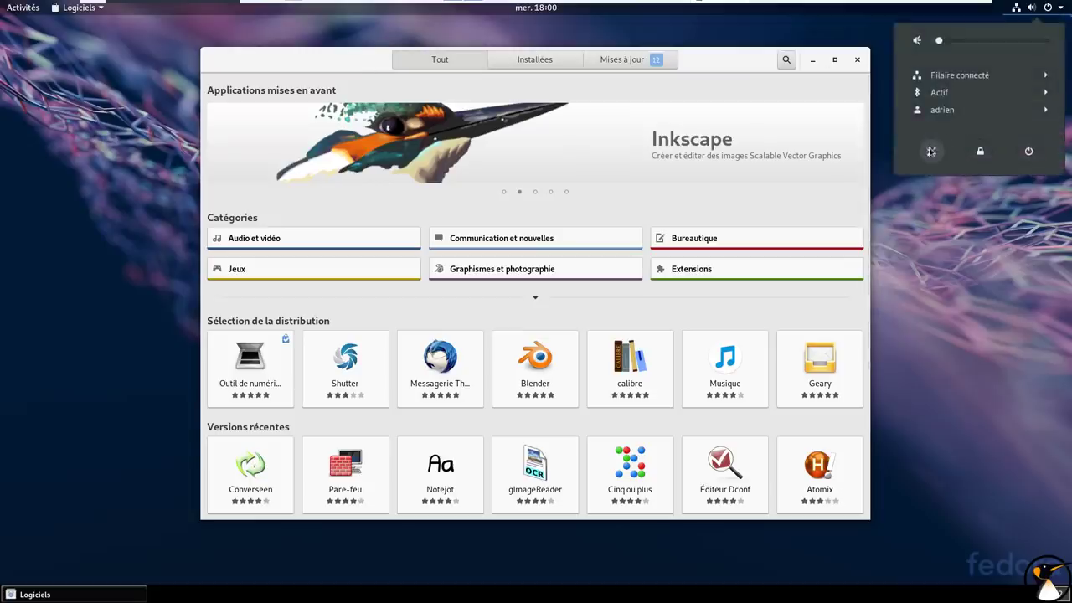
left_click(930, 151)
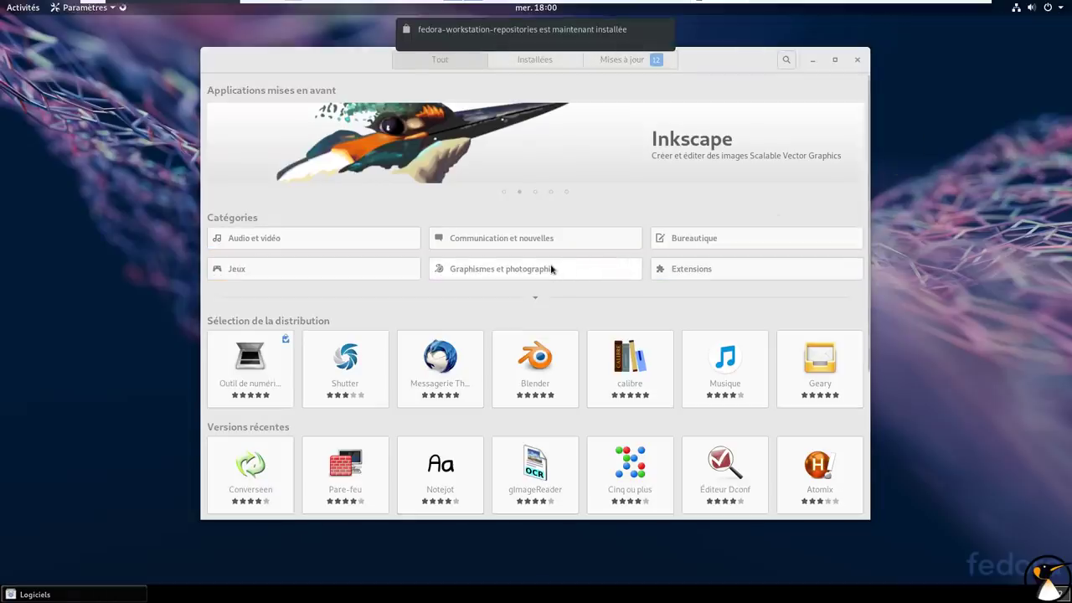
left_click_drag(318, 300, 372, 299)
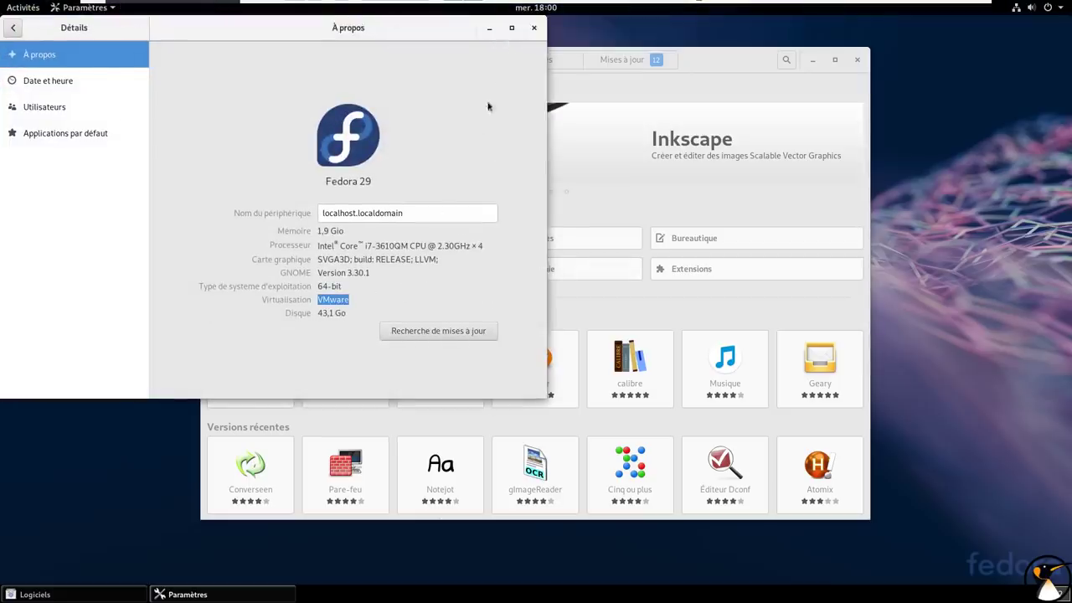
left_click(534, 27)
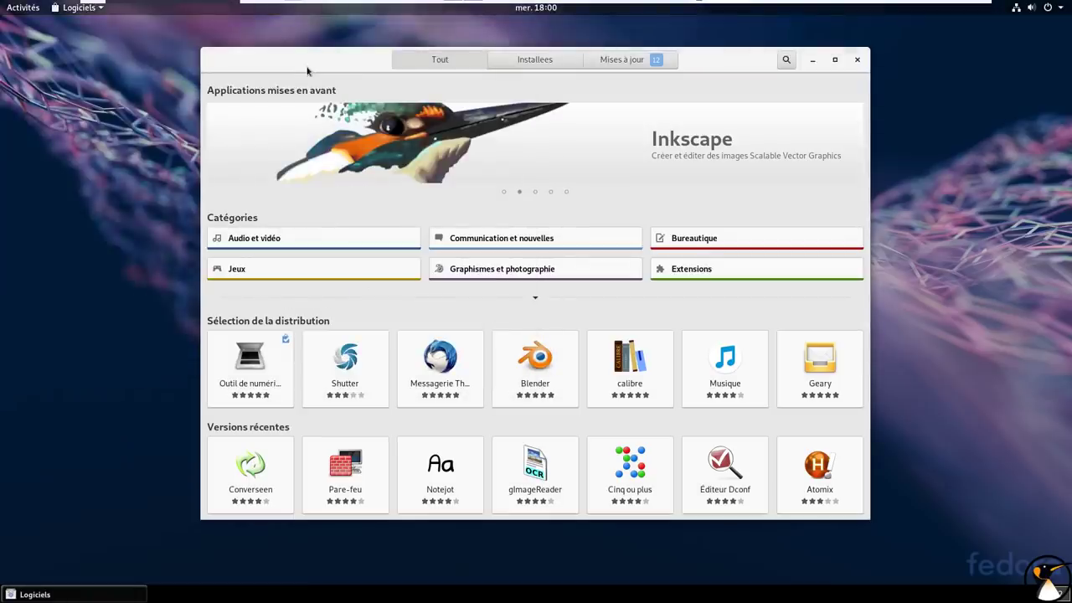
Search Logiciels for "gimp" and install Éditeur d'image GIMP
left_click(779, 59)
type("gimp")
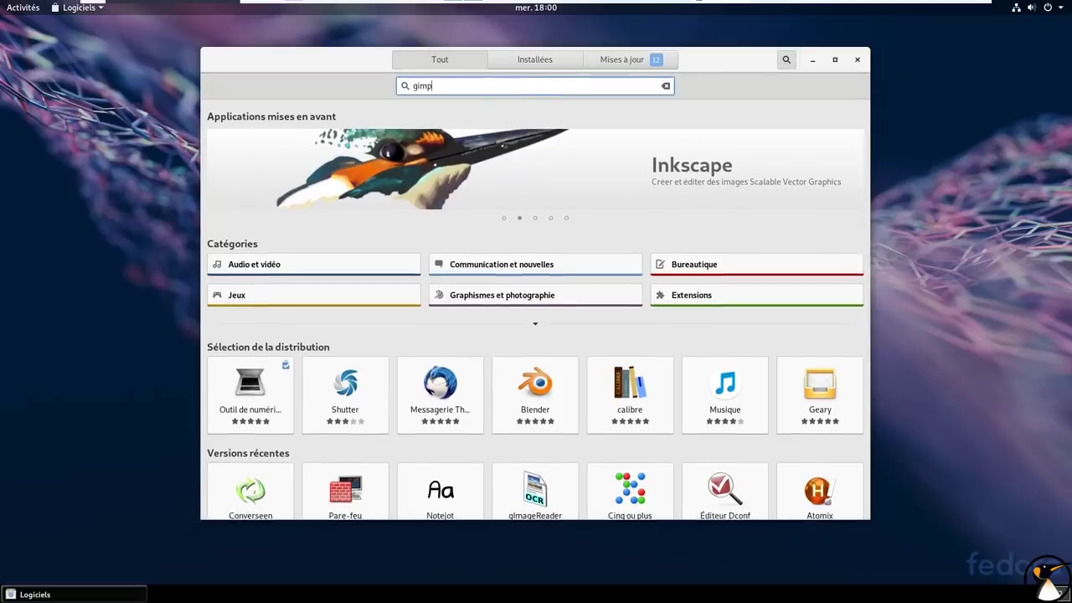
left_click(498, 139)
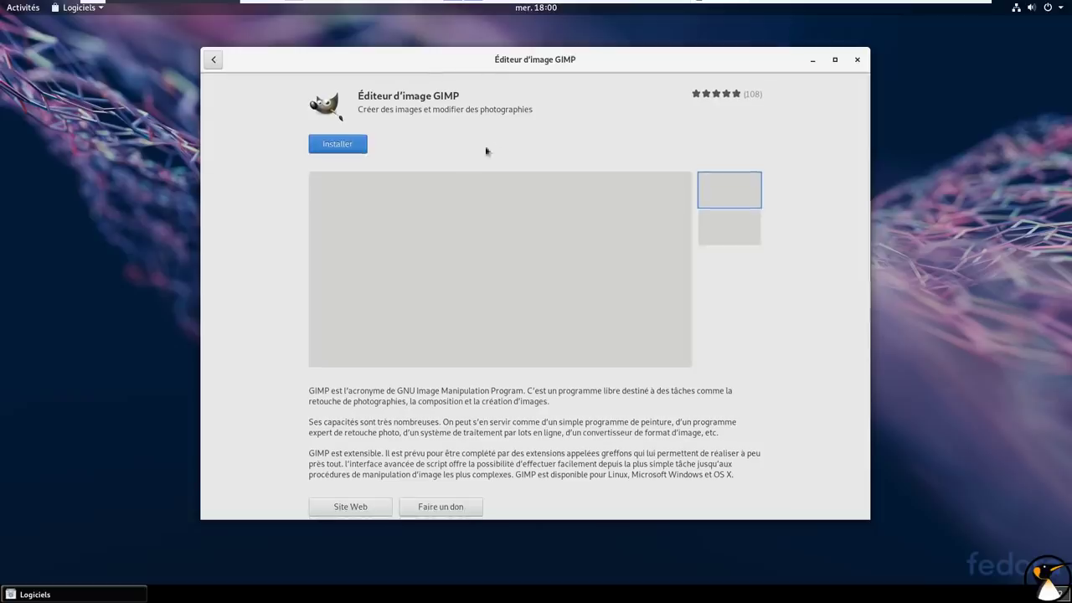
left_click(337, 144)
Review the description, details and ratings on the GIMP page and return to the search results
scroll(380, 351, "down", 5)
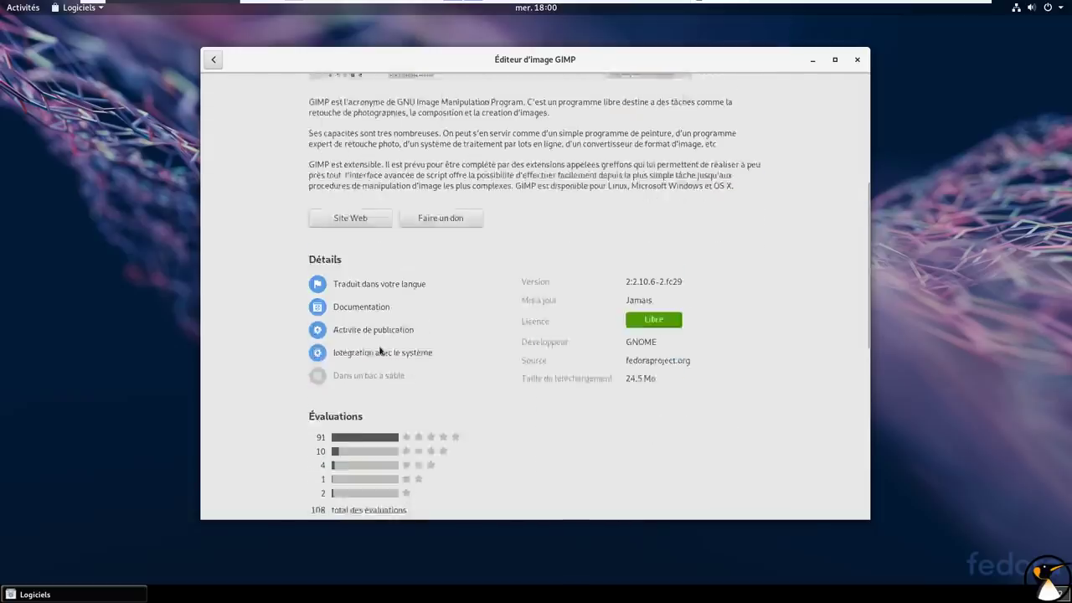
scroll(379, 352, "down", 1)
scroll(355, 242, "down", 4)
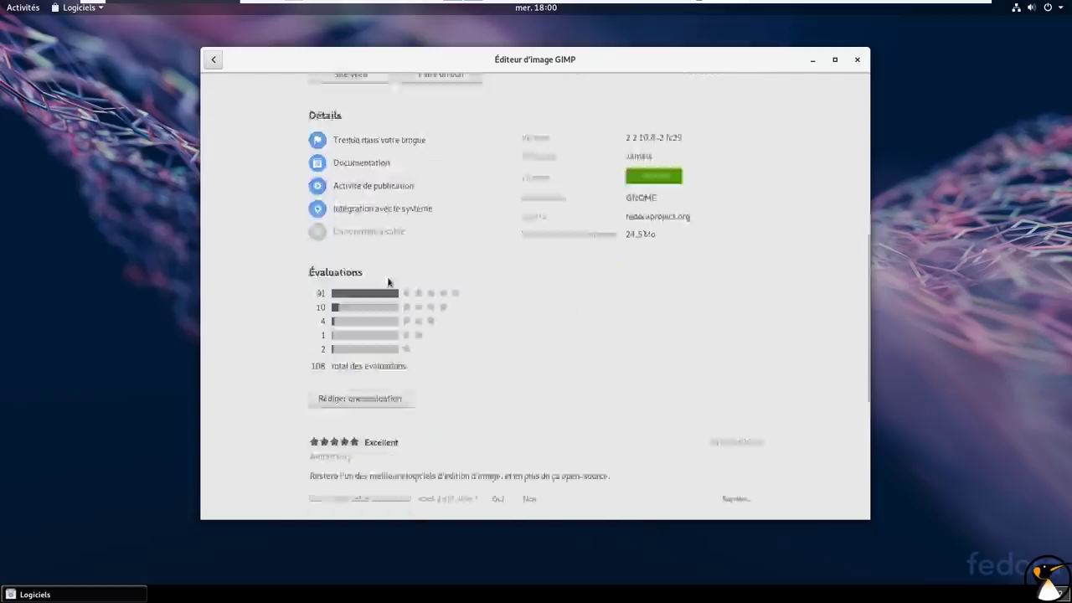
scroll(366, 332, "up", 3)
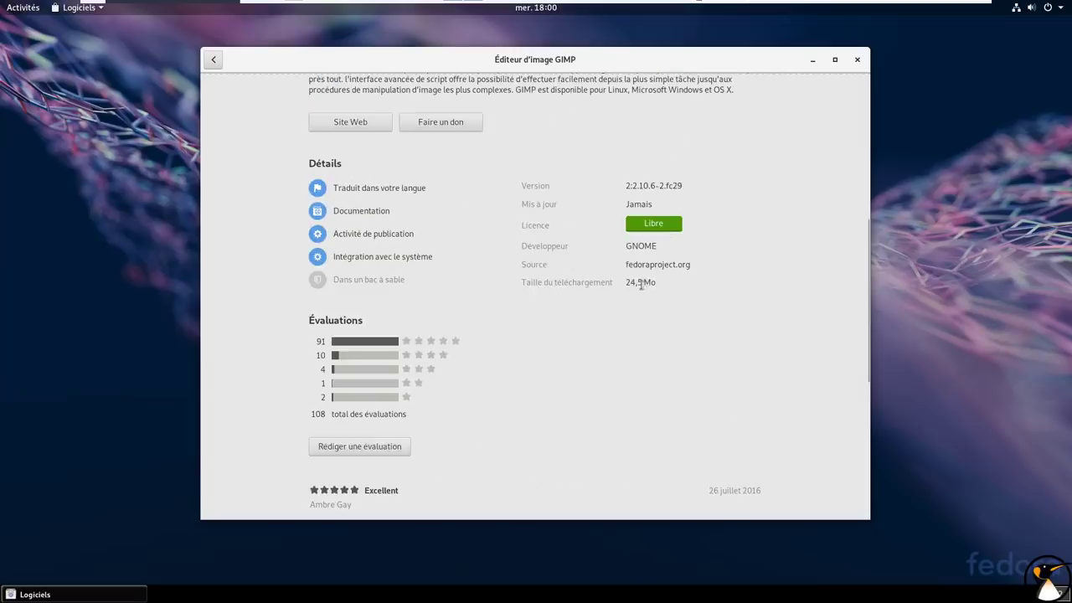
scroll(640, 284, "up", 10)
left_click(214, 59)
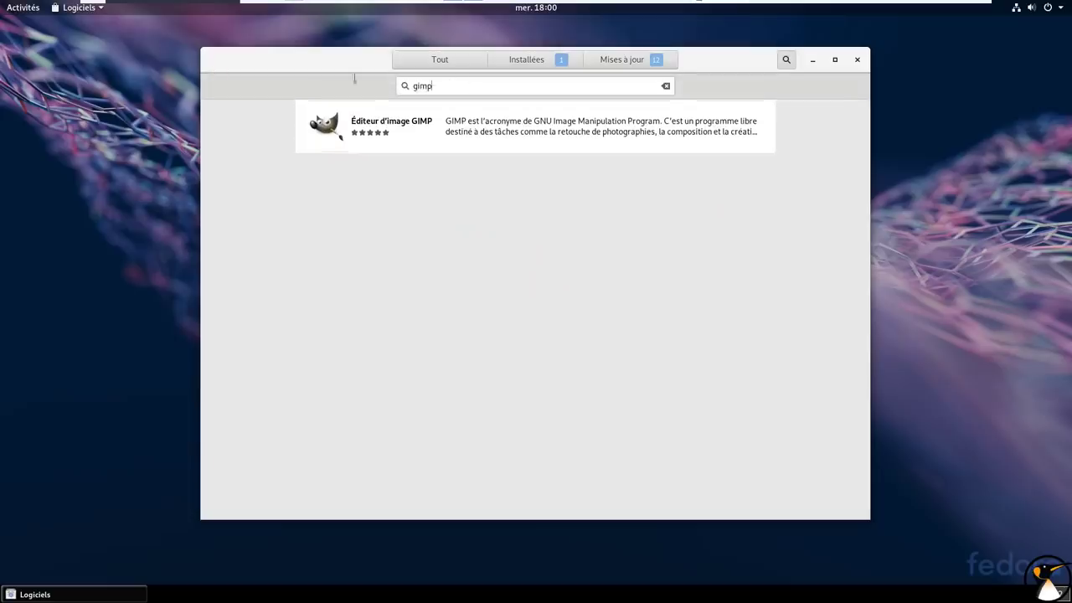
Search Logiciels for "flatpa" and open the Logiciels de GNOME page
type("flatpa")
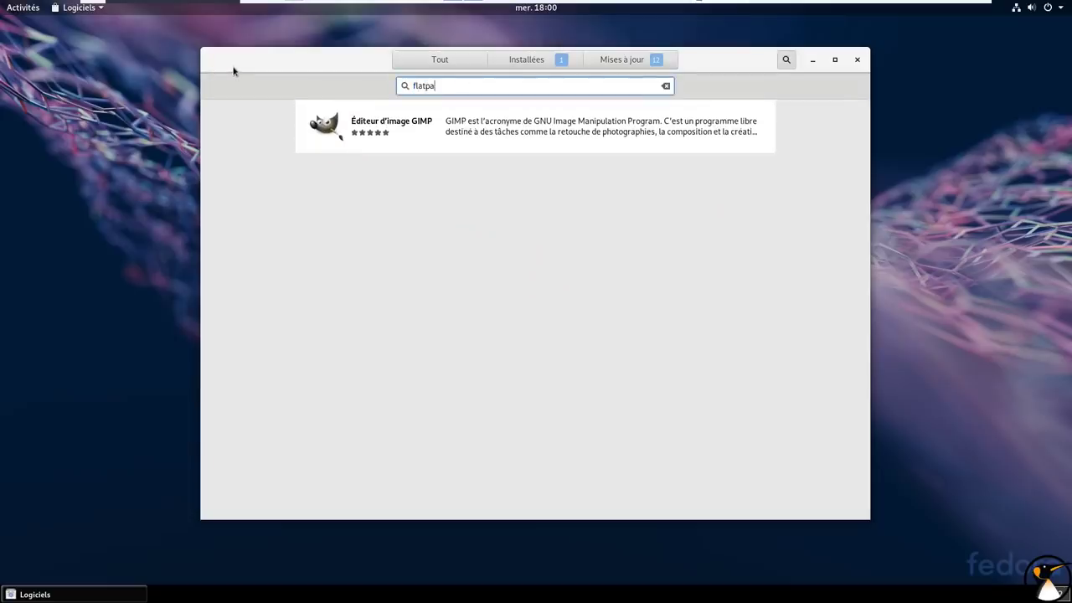
type("ck")
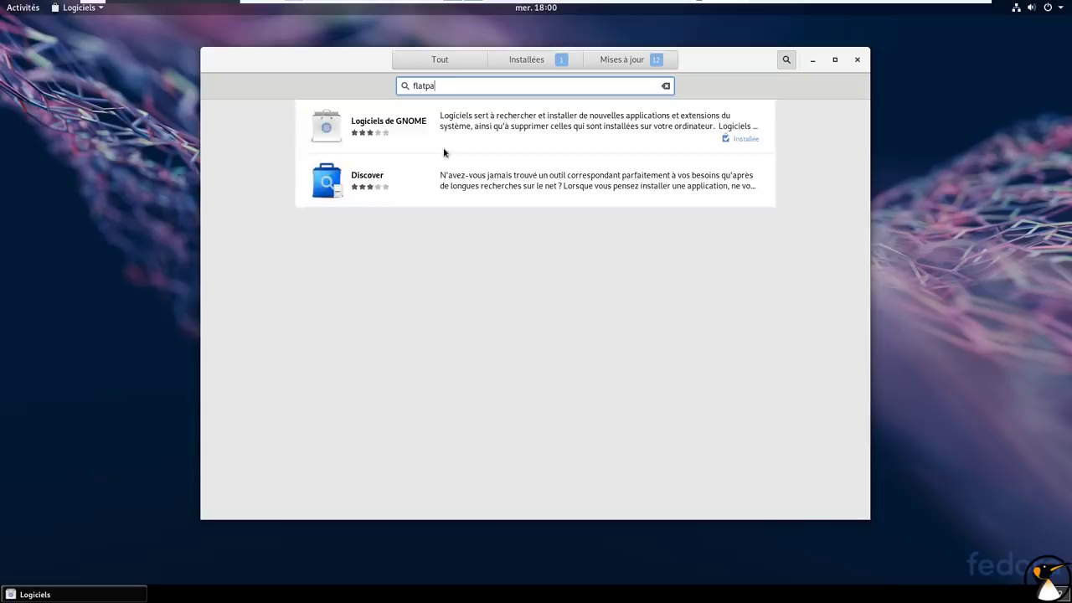
left_click(510, 132)
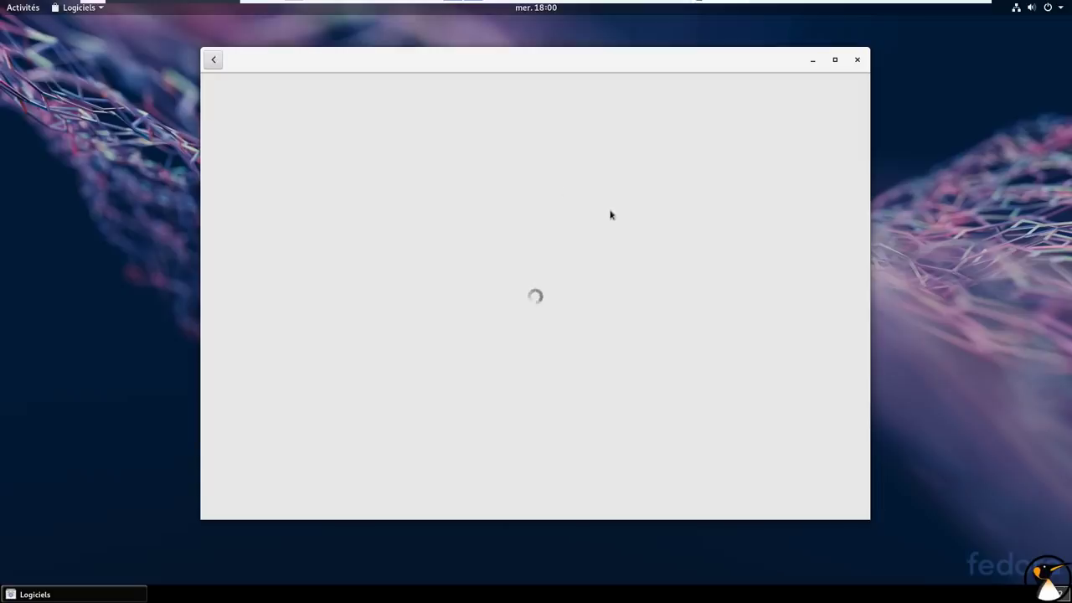
Enable the "RPM Fusion for Fedora 29 - Nonfree - Steam" repository in Dépôts de logiciels, authenticating with the account password
left_click(77, 8)
left_click(111, 43)
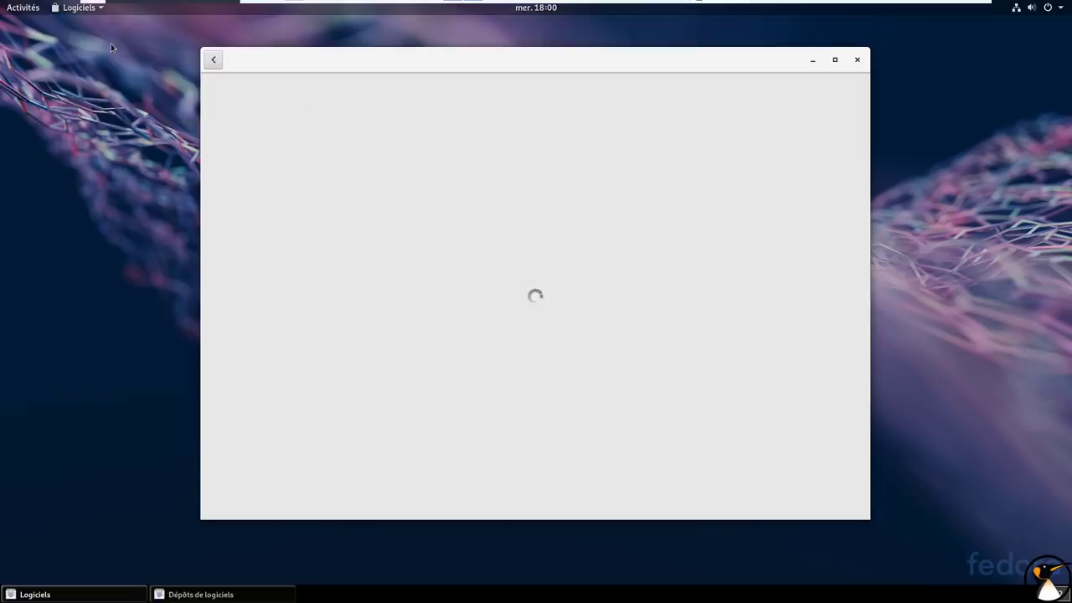
left_click_drag(491, 124, 458, 119)
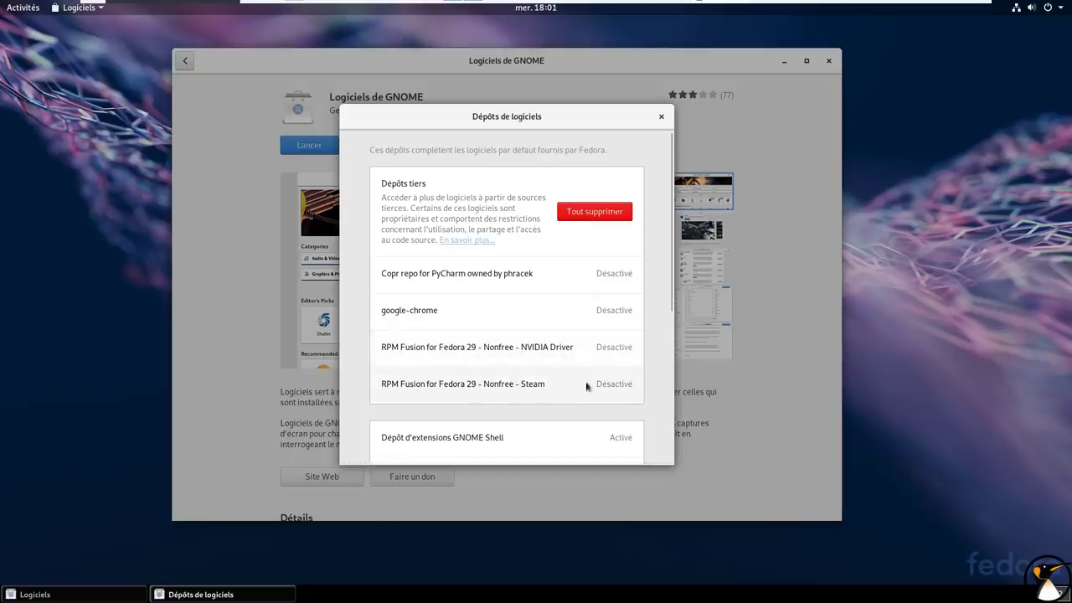
left_click_drag(672, 257, 645, 239)
left_click(612, 271)
left_click(411, 308)
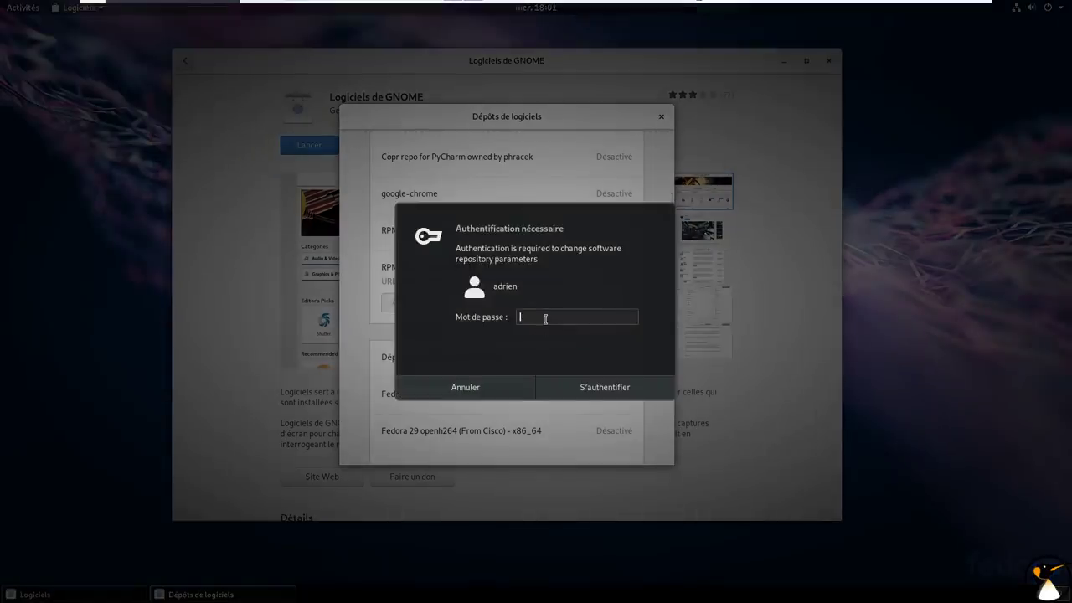
key("Return")
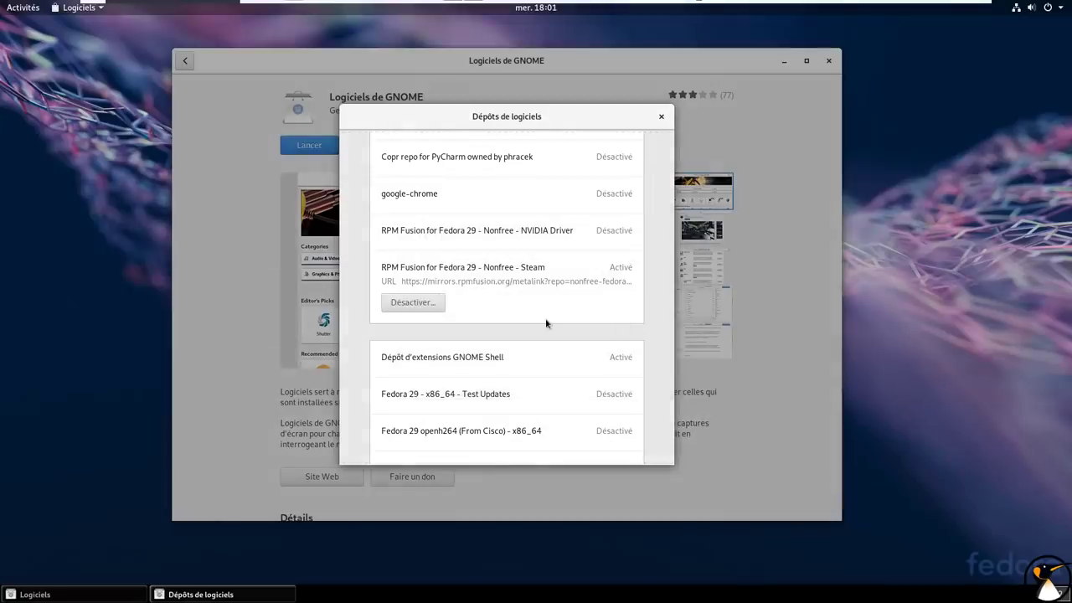
Review the remaining repositories in Dépôts de logiciels and close the dialog
scroll(665, 277, "down", 2)
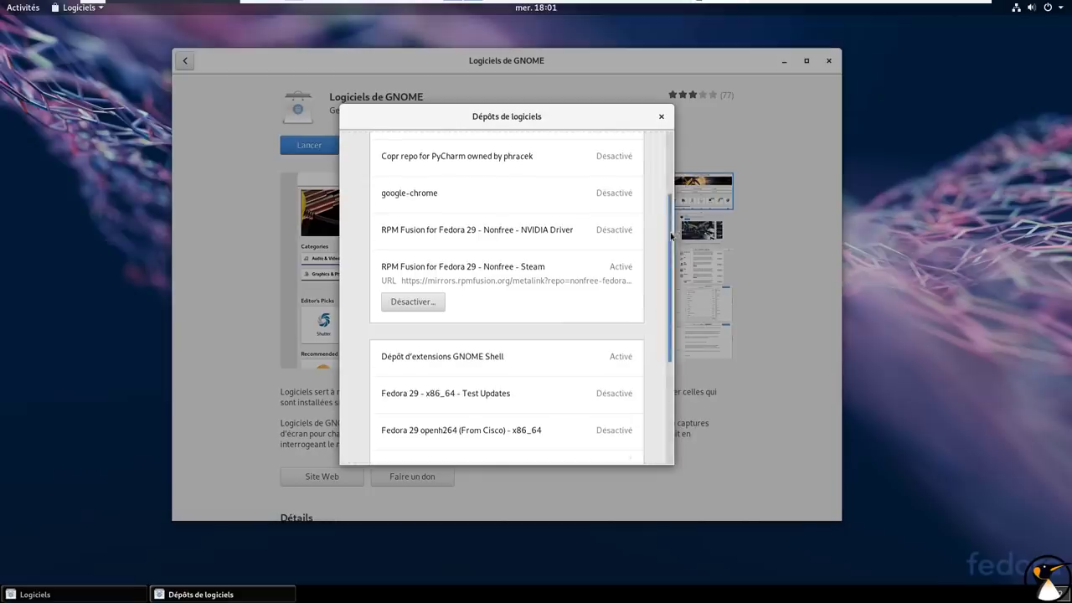
scroll(666, 277, "down", 2)
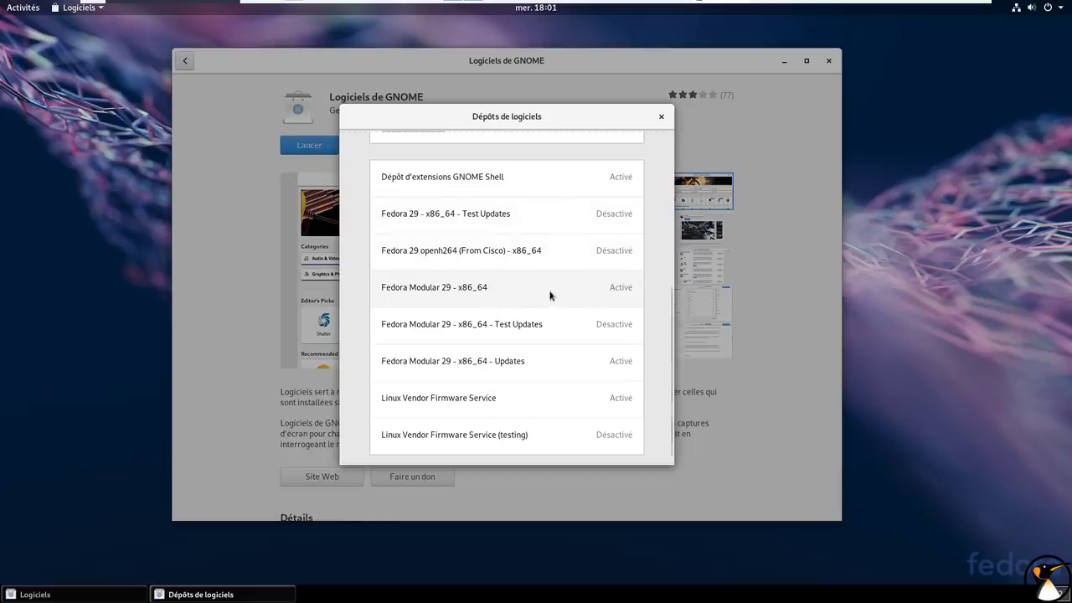
scroll(550, 295, "down", 1)
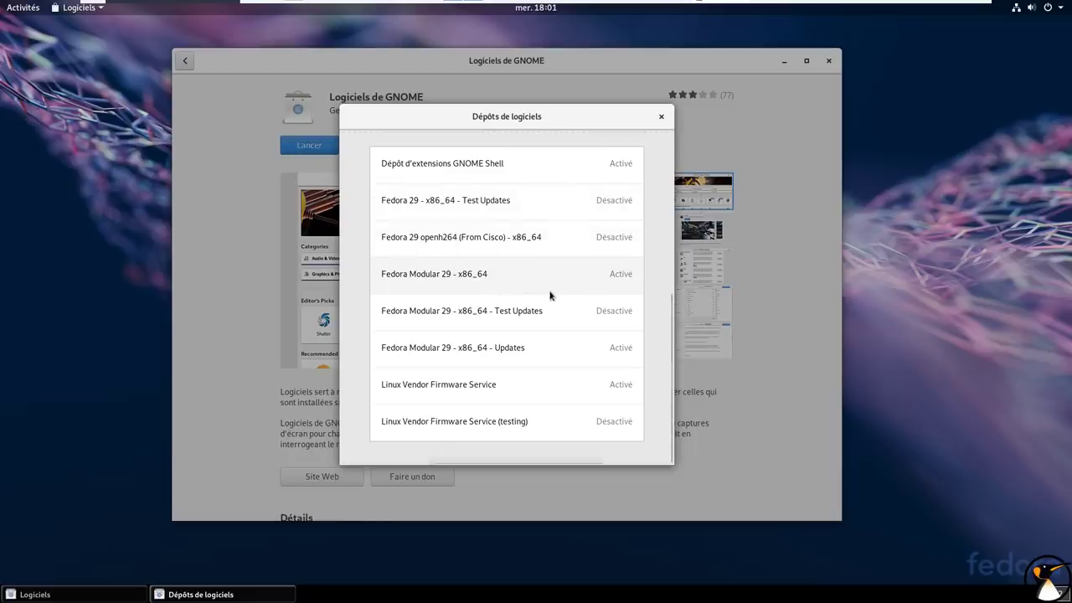
left_click(662, 117)
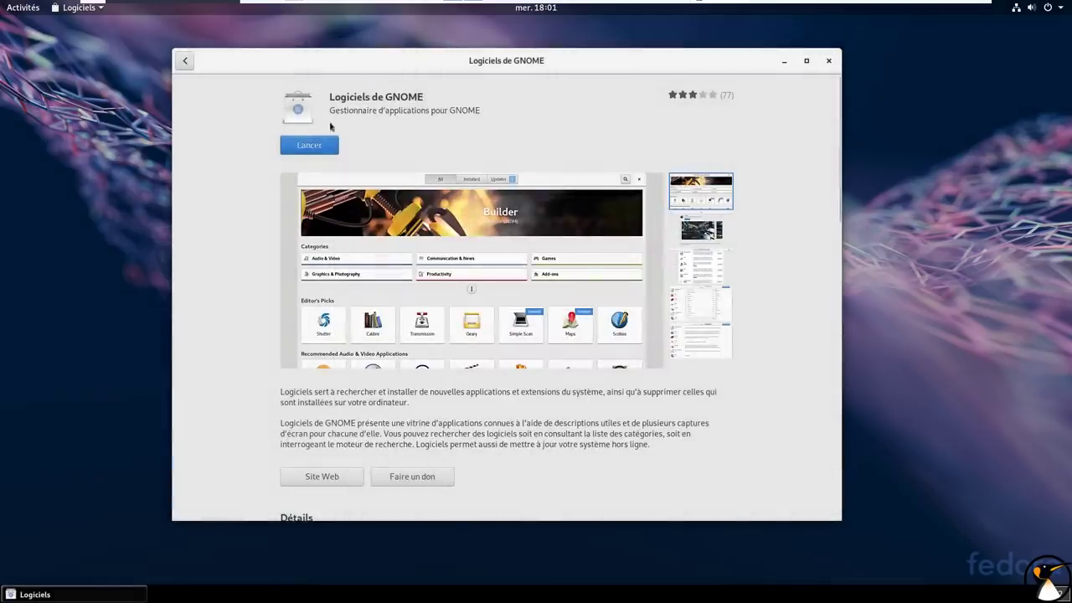
Examine the details, Snappy extension and reviews of Logiciels de GNOME and return to the search results
scroll(465, 219, "down", 5)
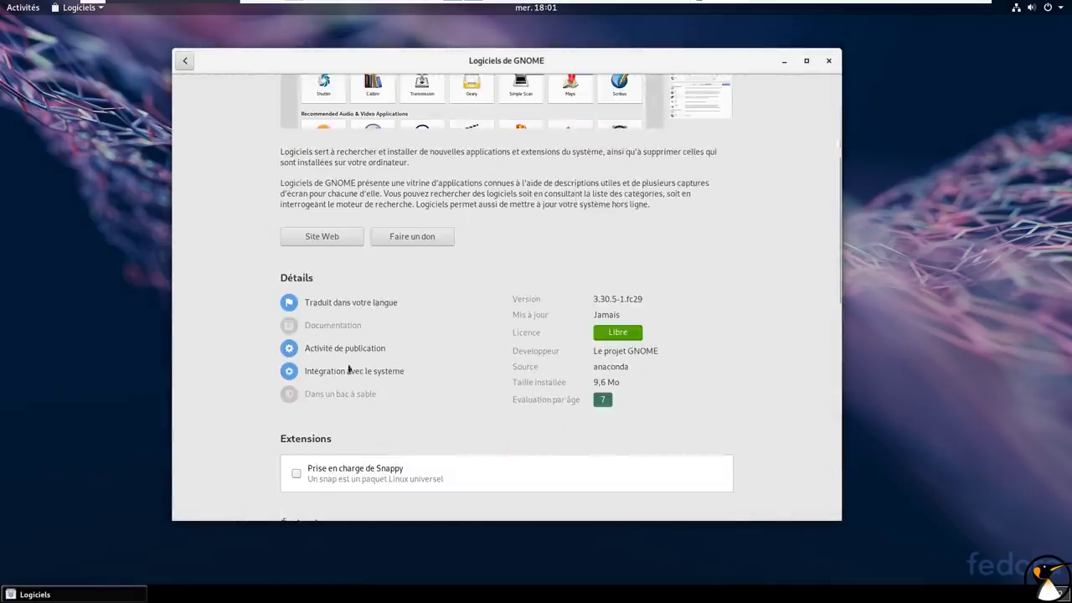
scroll(327, 381, "down", 2)
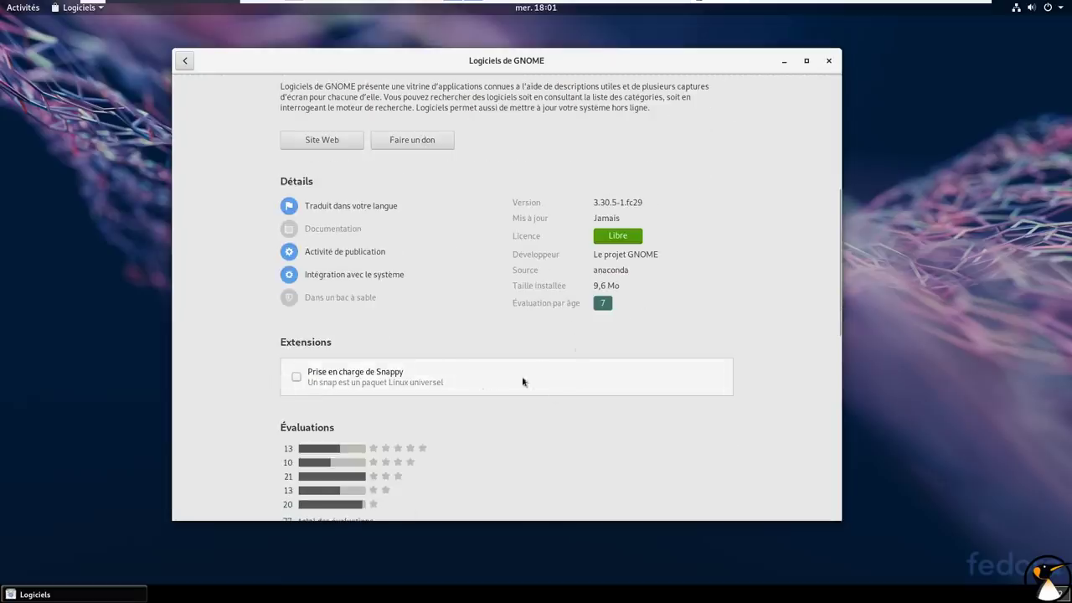
scroll(435, 379, "down", 8)
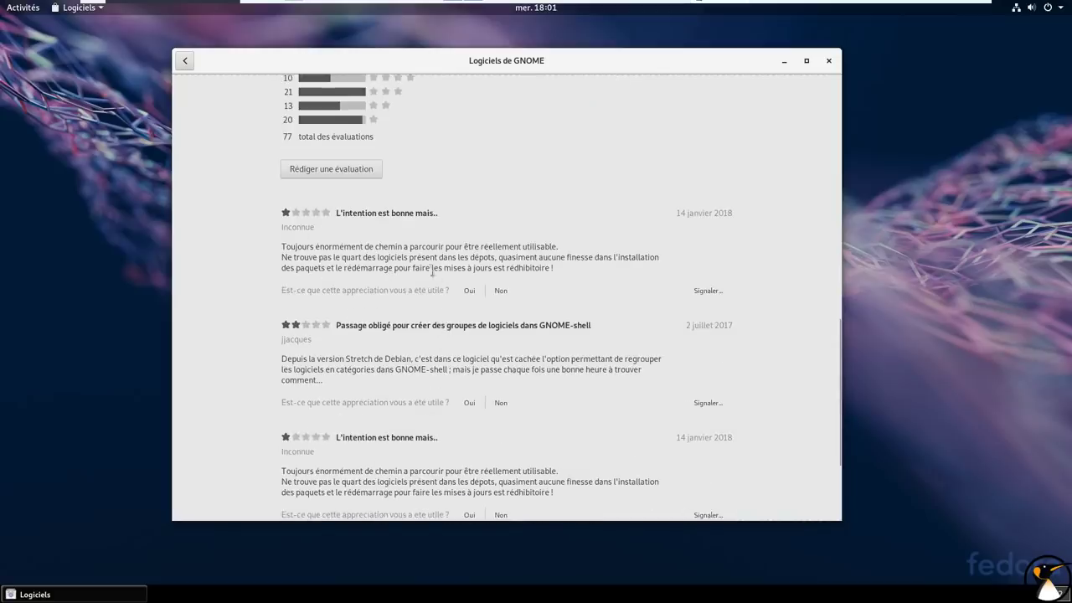
scroll(327, 184, "up", 10)
left_click(185, 63)
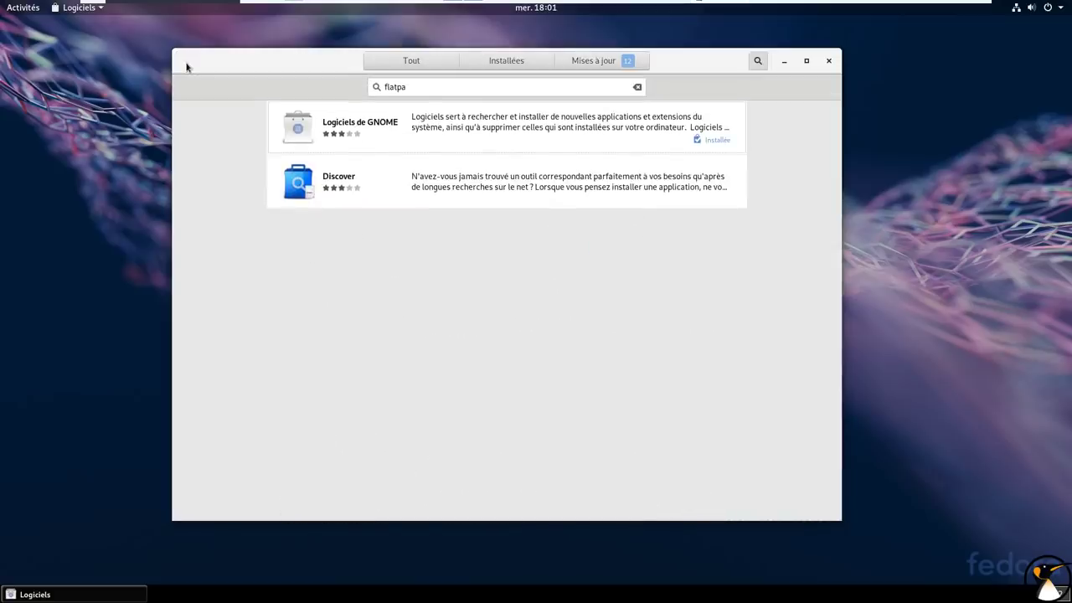
Minimise Logiciels, launch a terminal by searching the applications for "term", and run dnf search flatpa
left_click(783, 63)
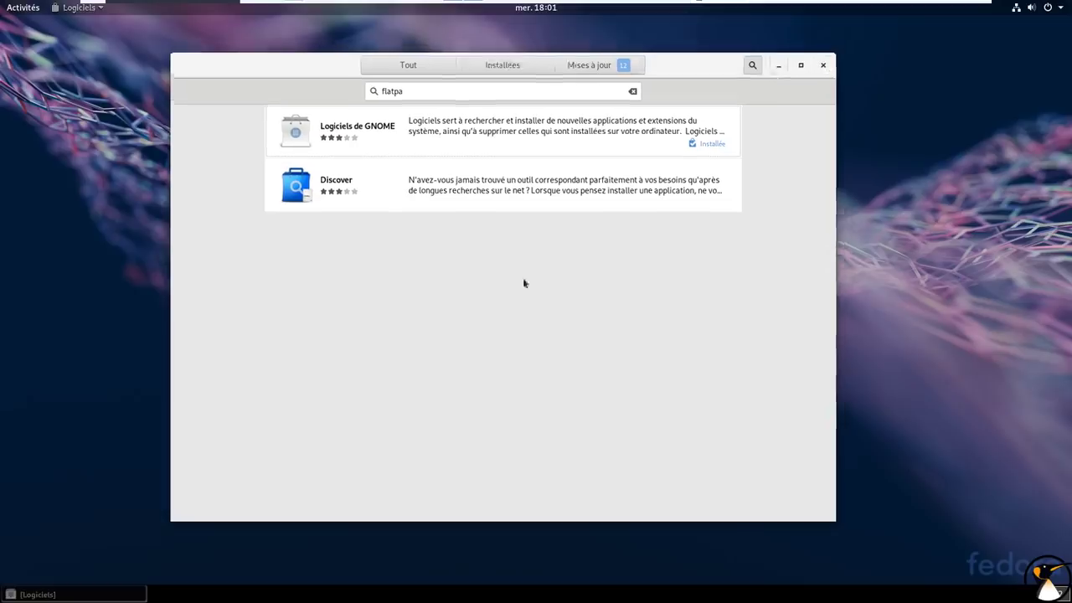
left_click(23, 7)
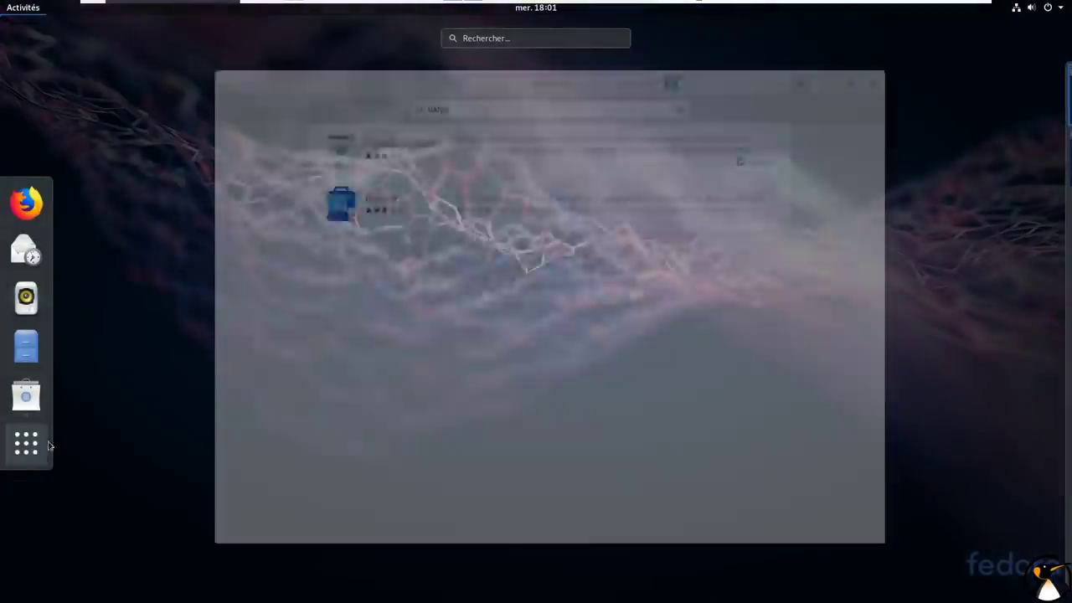
left_click(48, 447)
type("te")
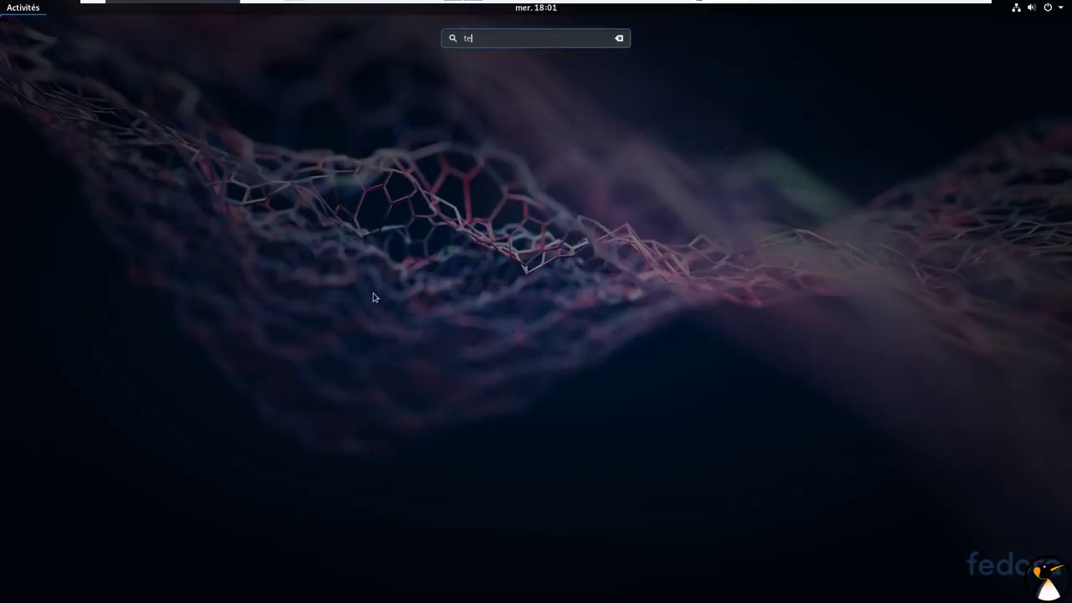
type("rm")
key("Return")
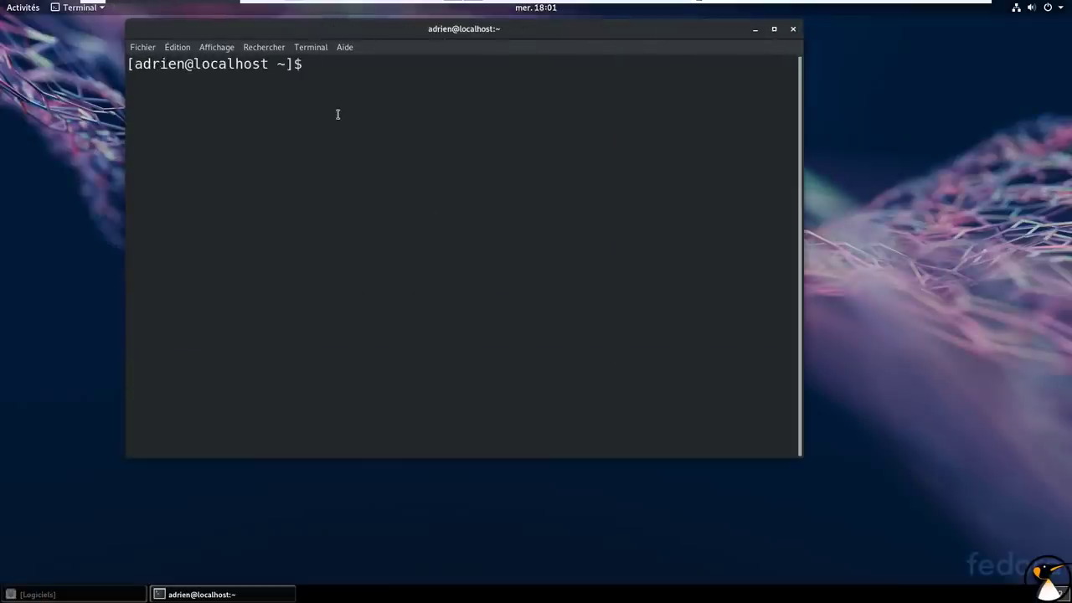
type("dnf search flatpa")
key("Return")
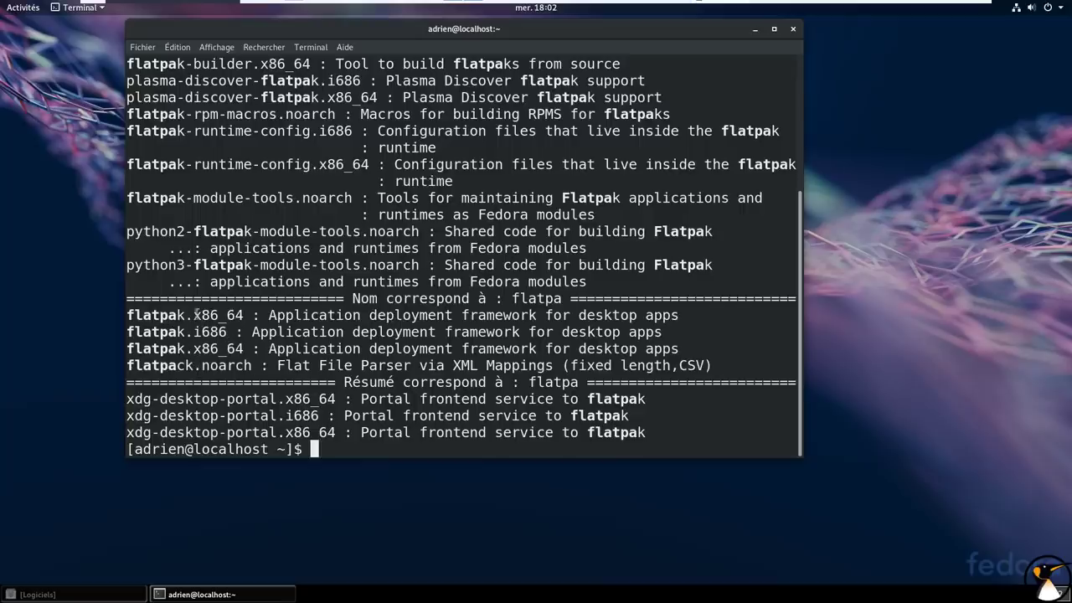
Review the package search results, run sudo dnf install flatpak, authenticating with the account password, and close the terminal
scroll(182, 207, "up", 3)
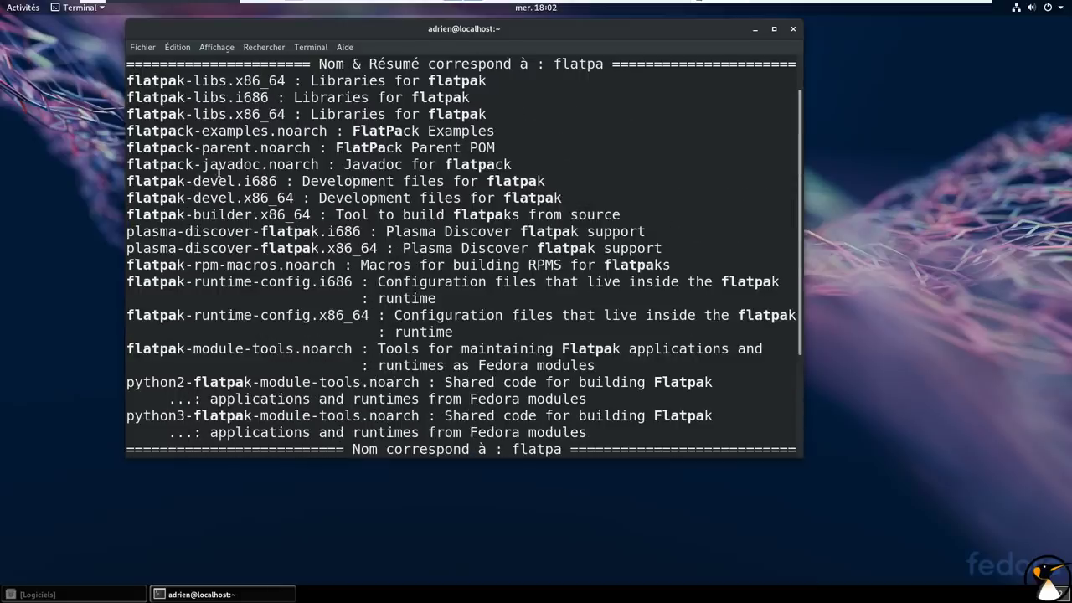
scroll(229, 117, "up", 1)
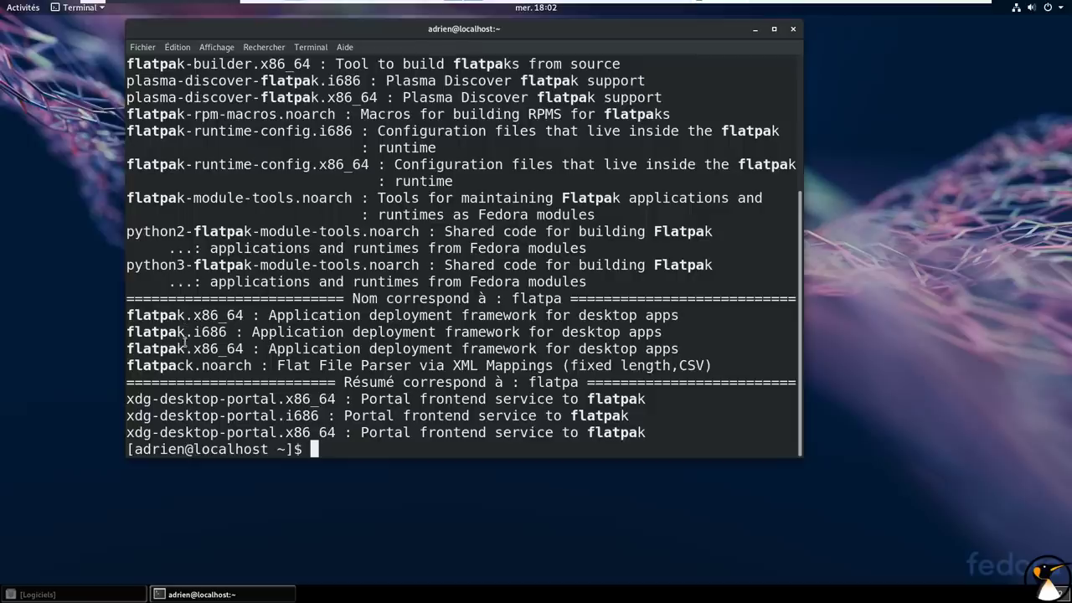
left_click_drag(184, 348, 115, 352)
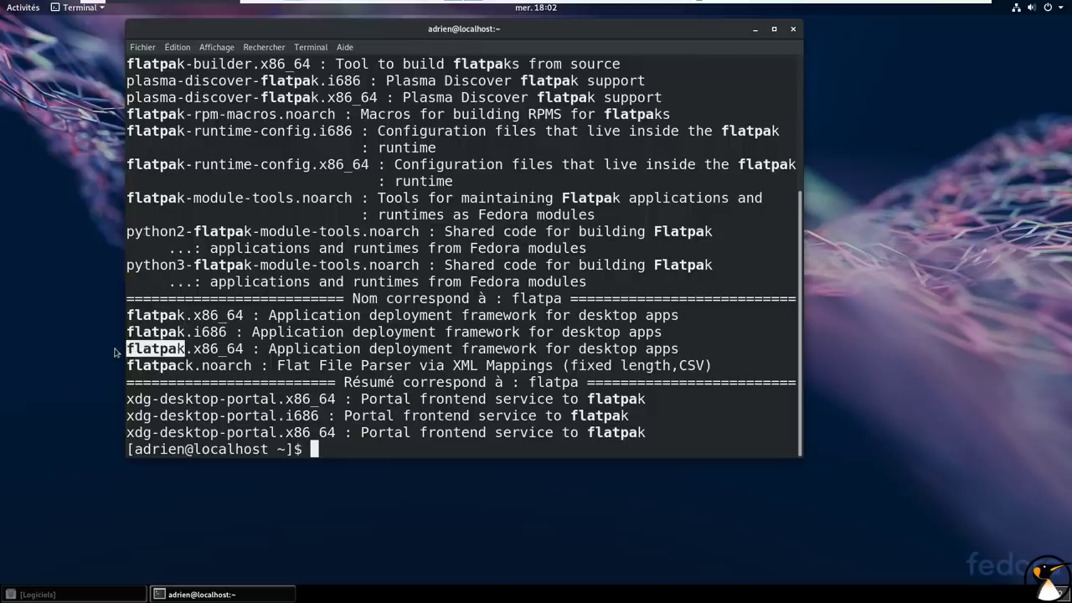
middle_click(411, 233)
key("Home")
type("sudo dnf install")
key("Return")
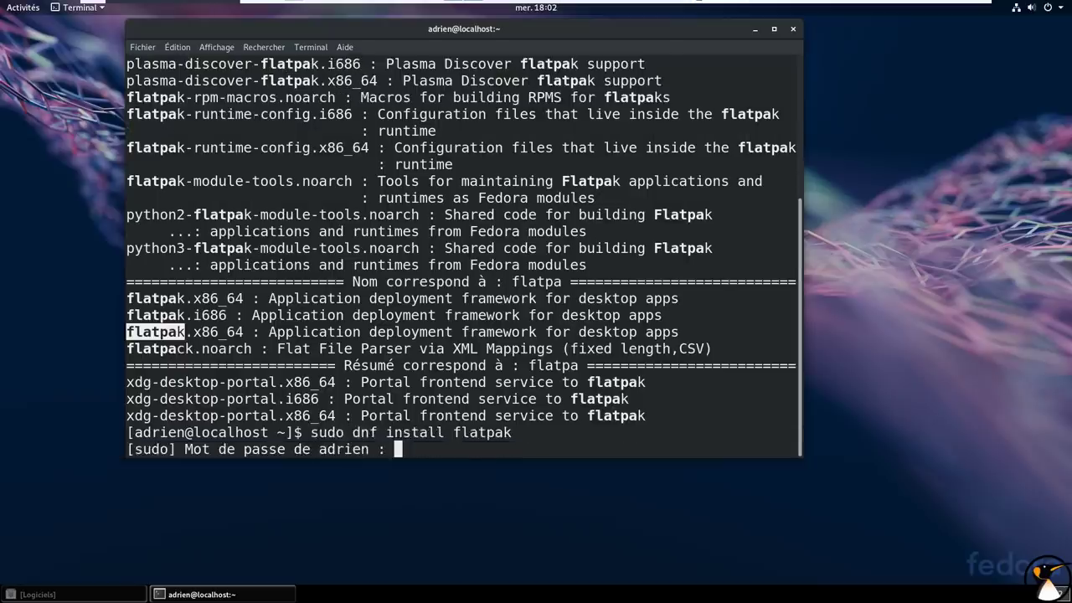
key("Return")
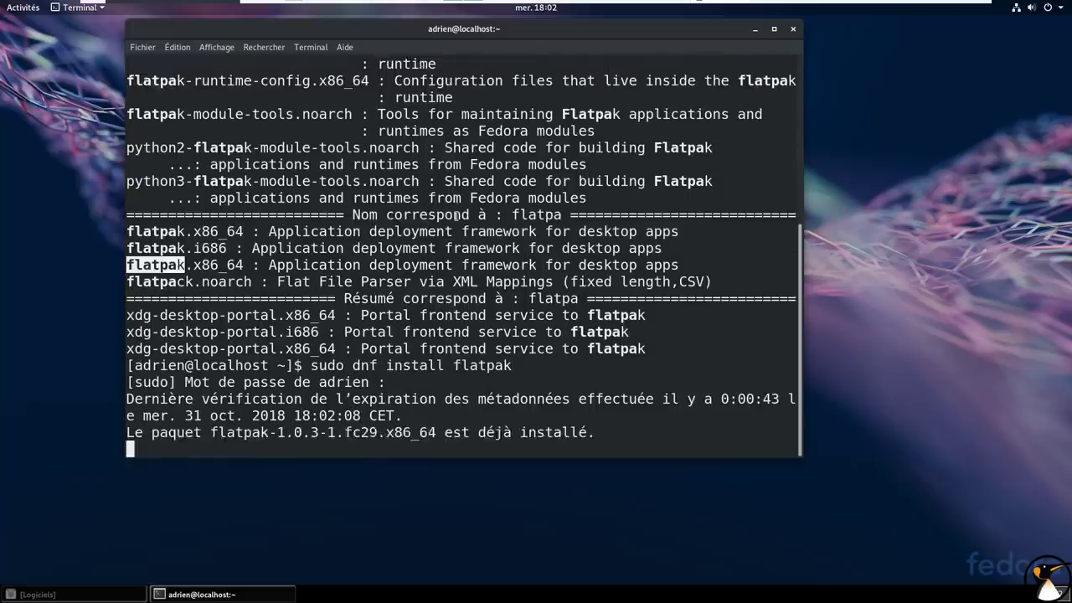
left_click(793, 29)
Bring back Logiciels, examine the package list under "Mises à jour du système d'exploitation" in the pending updates, and close it
left_click(74, 591)
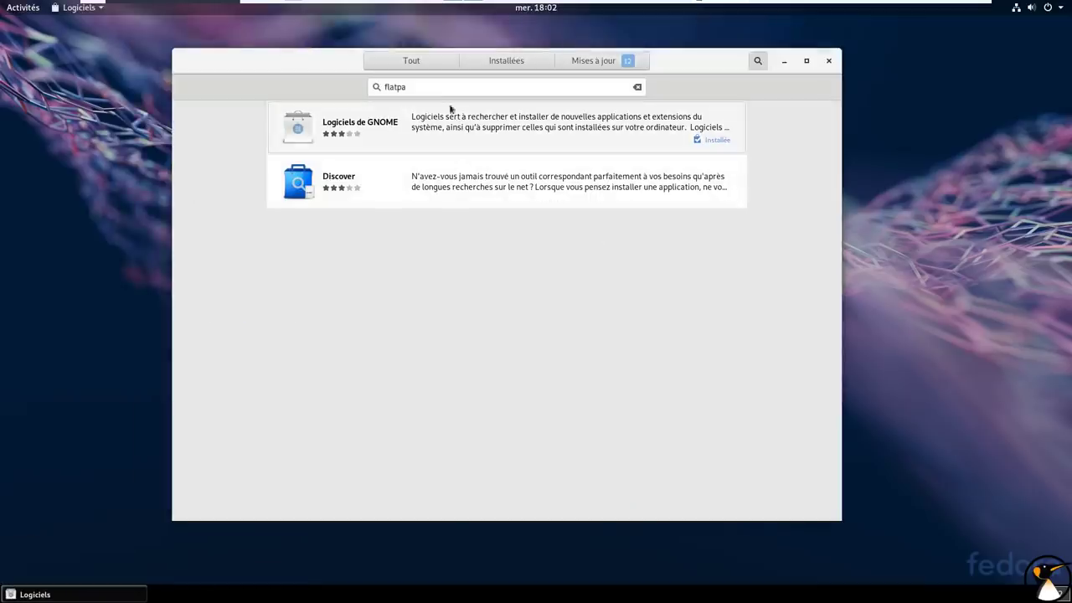
left_click(593, 62)
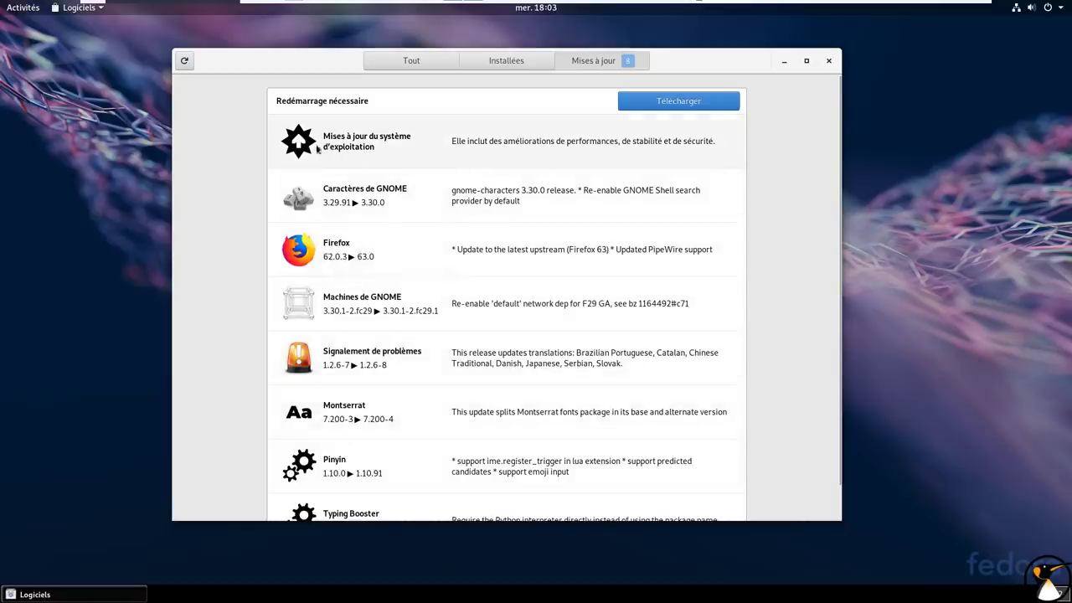
left_click(390, 147)
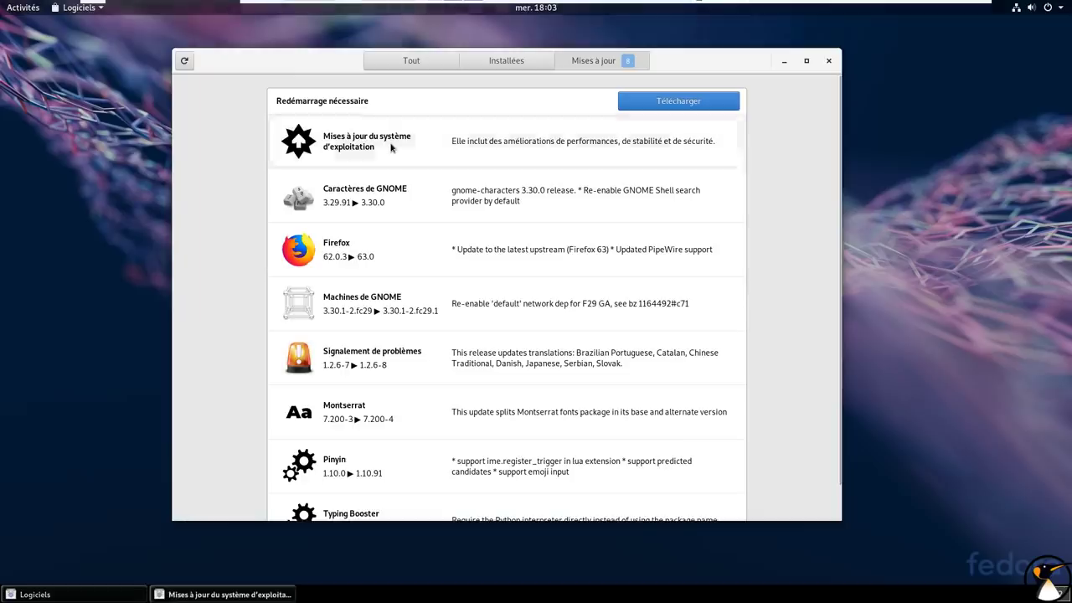
left_click_drag(669, 154, 642, 471)
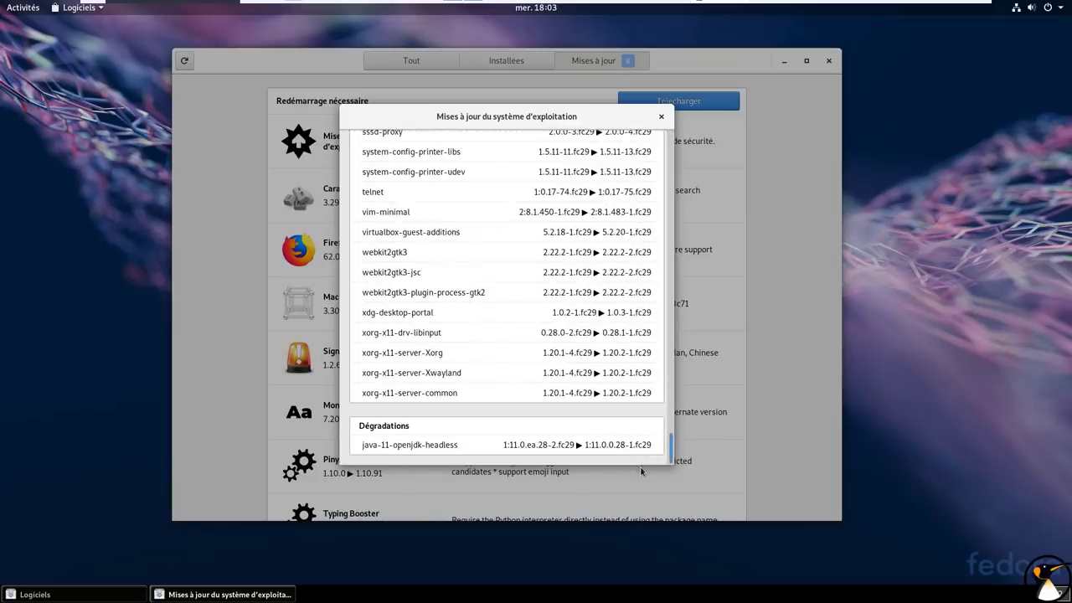
left_click(661, 116)
Try to download the pending updates in Logiciels and move its window aside
left_click(675, 104)
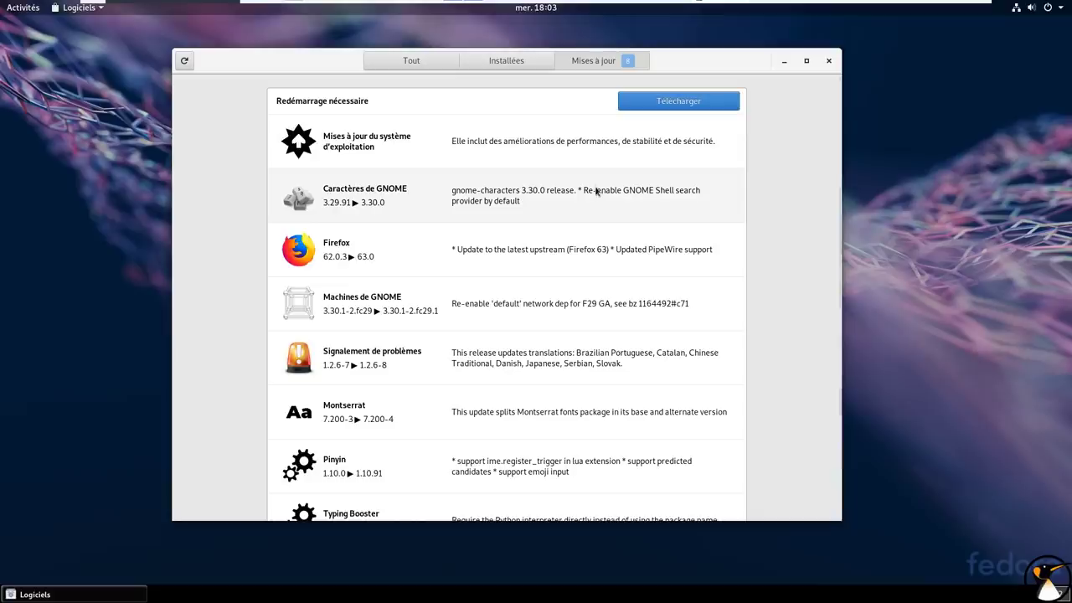
left_click(678, 103)
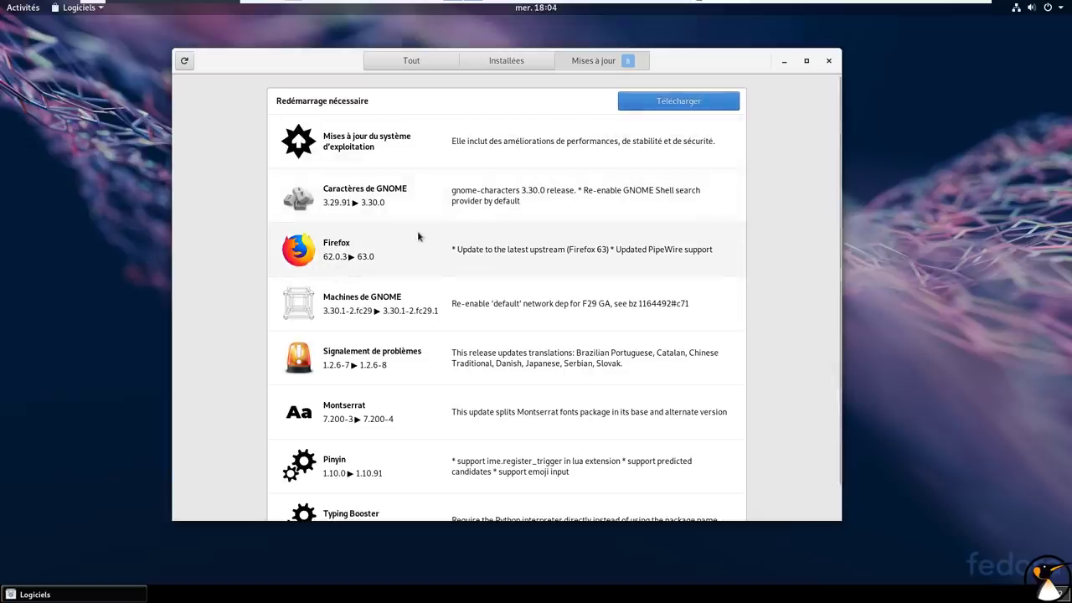
left_click(664, 104)
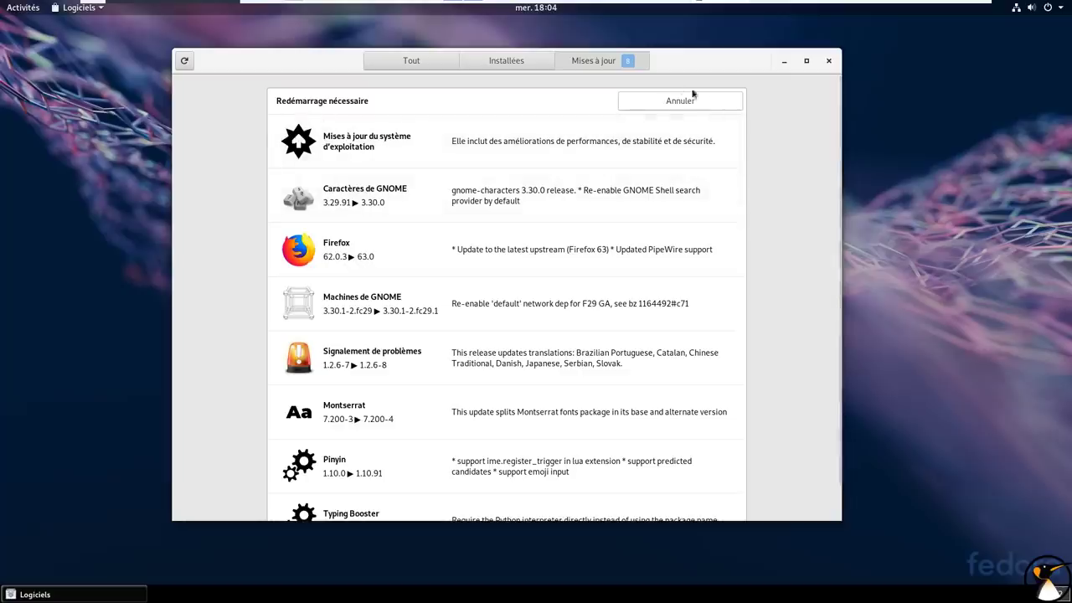
left_click_drag(702, 69, 887, 49)
Launch Evolution from the applications overview, advance its setup assistant to the Identité page without restoring an archive, and dismiss it
mouse_move(1, 5)
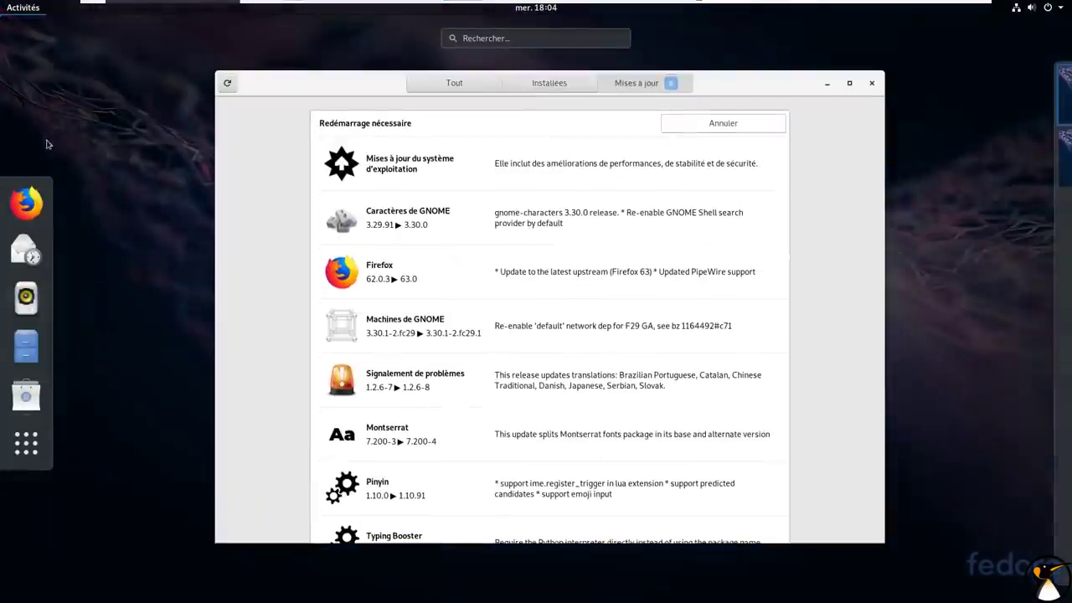
left_click(37, 463)
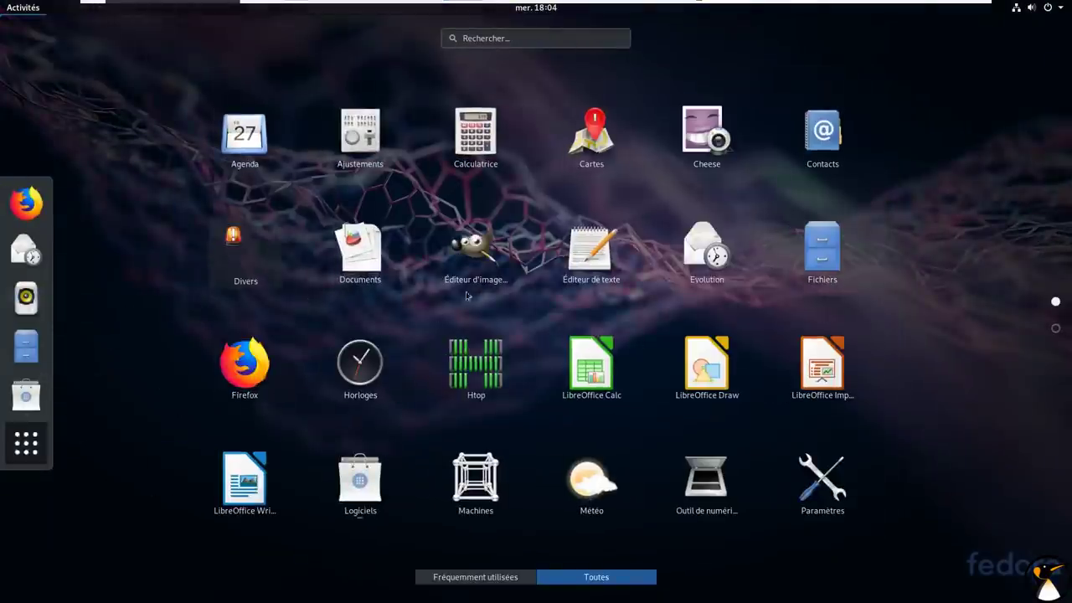
left_click(696, 252)
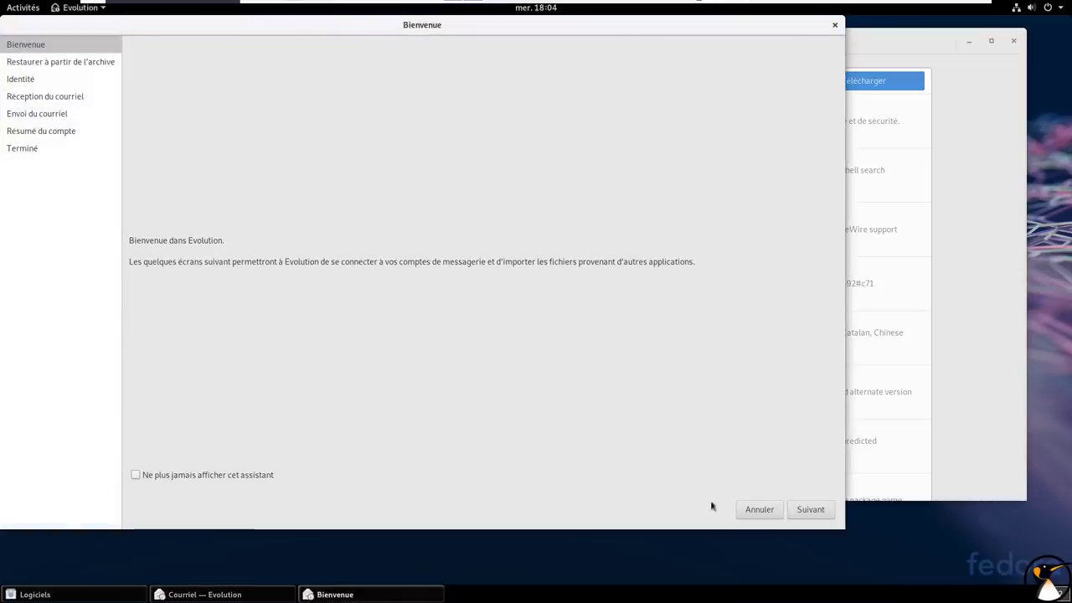
left_click(808, 509)
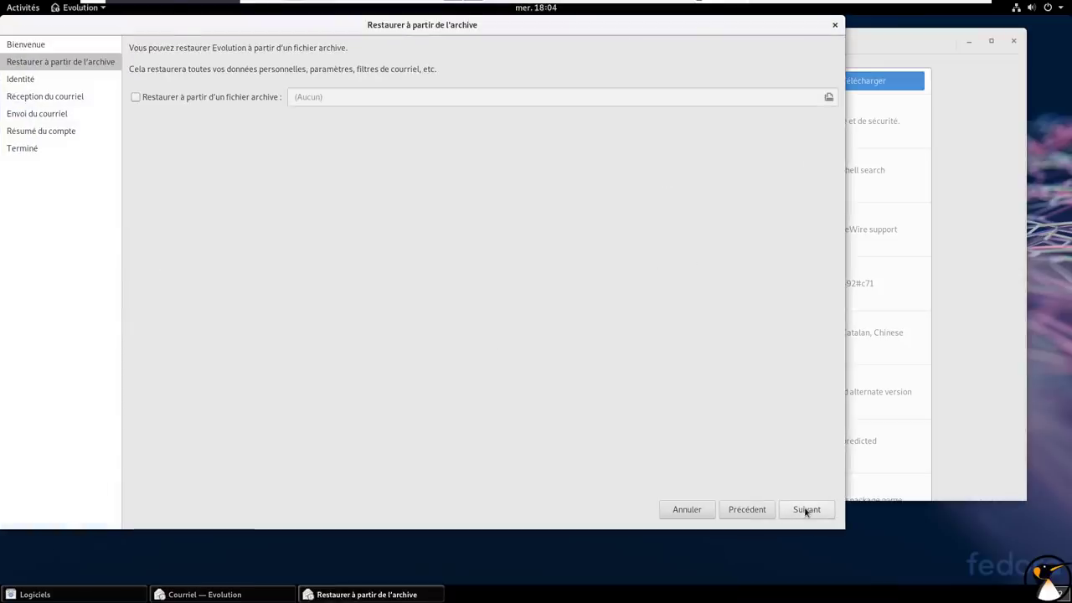
left_click(806, 510)
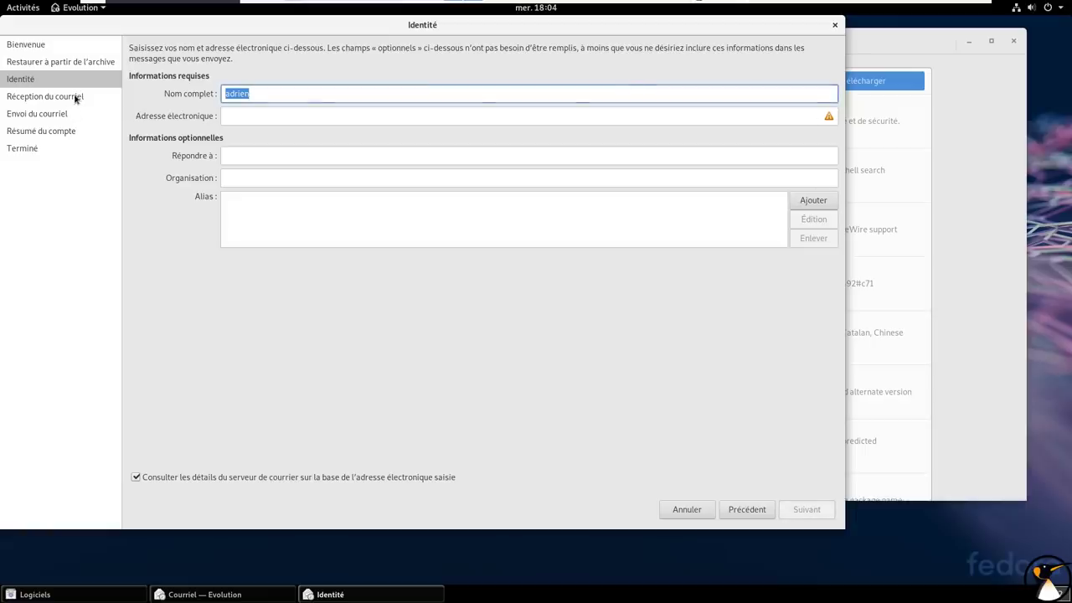
left_click(834, 25)
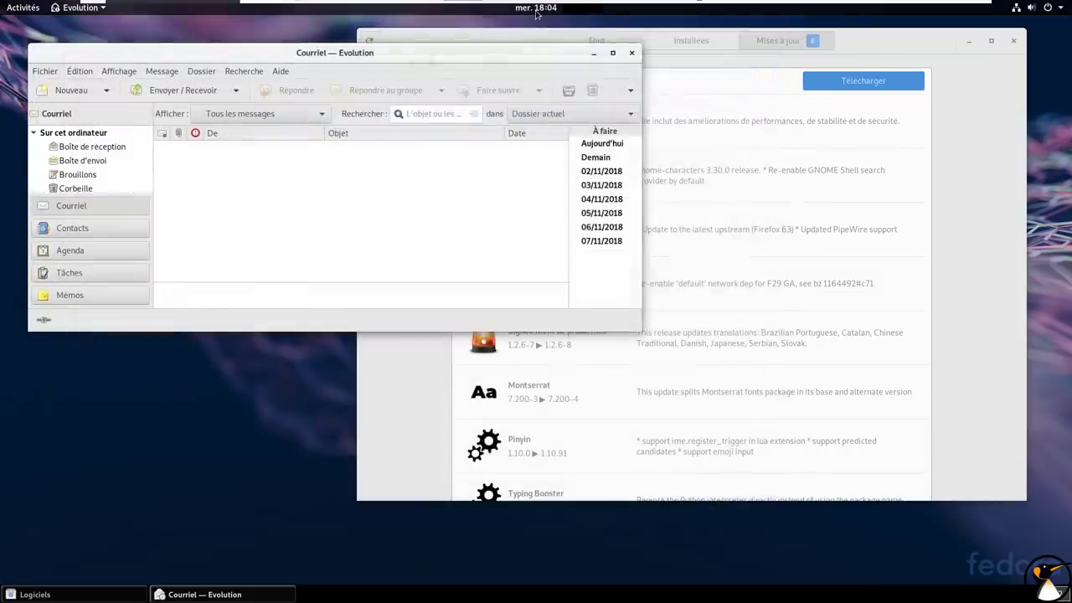
Check the desktop notifications and calendar, move the Evolution window to see the updates behind it, and close Evolution
left_click(536, 8)
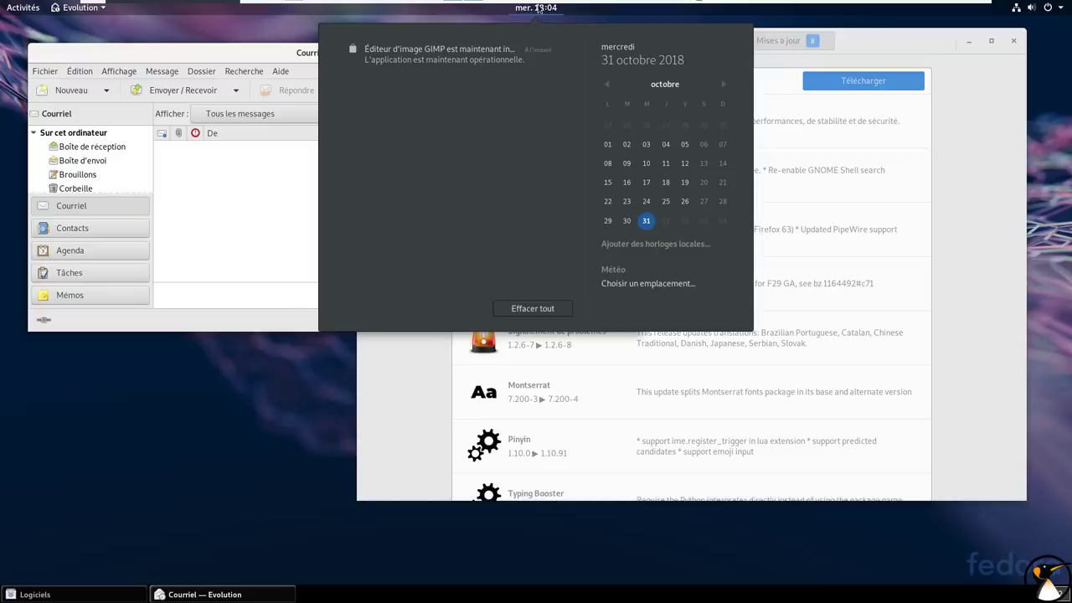
left_click(532, 15)
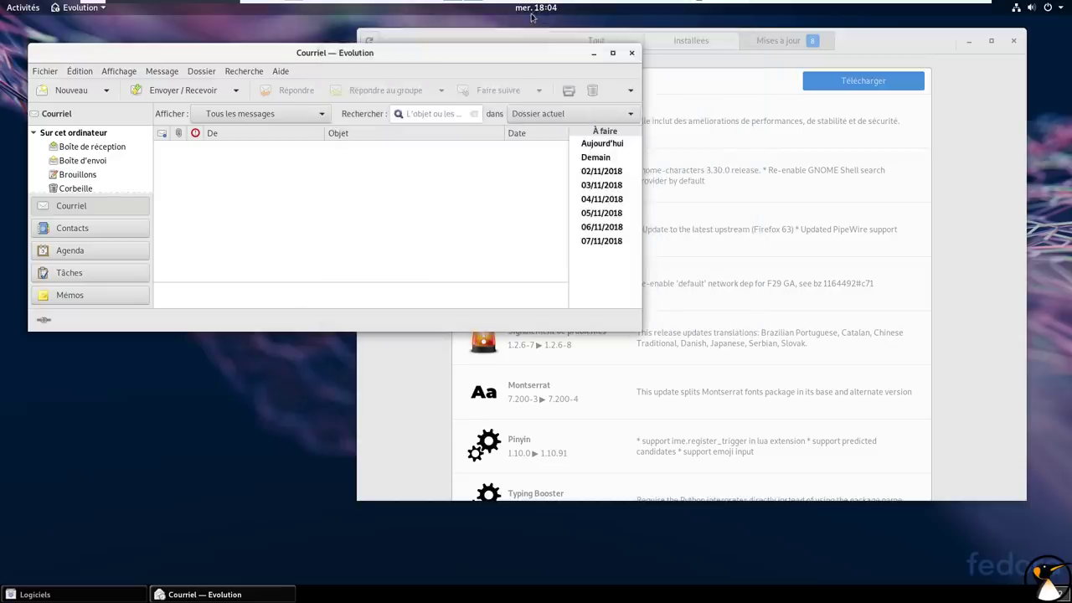
left_click_drag(435, 63, 528, 122)
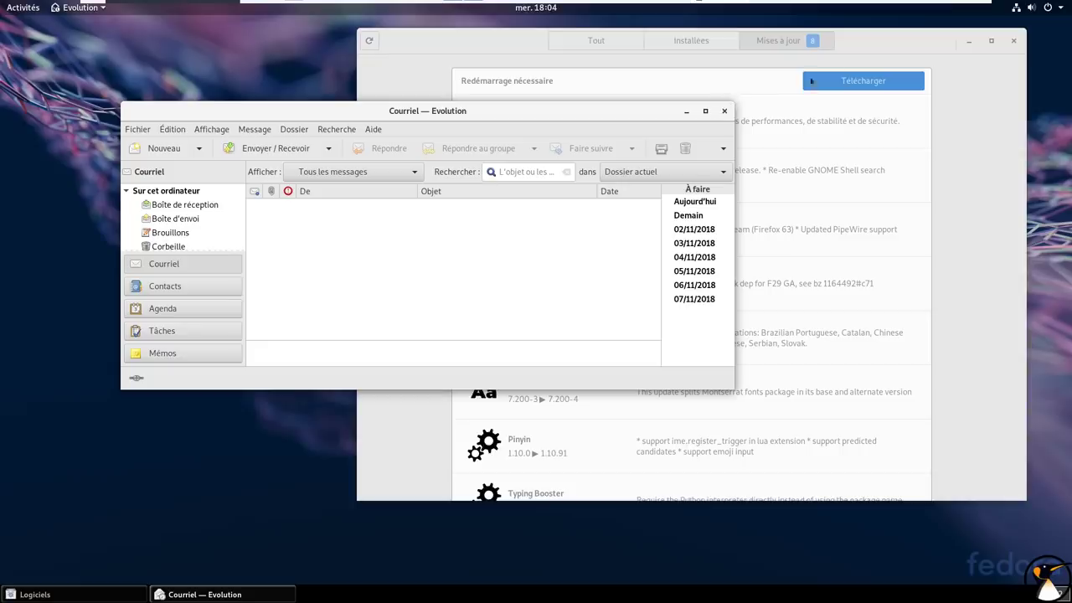
left_click(724, 112)
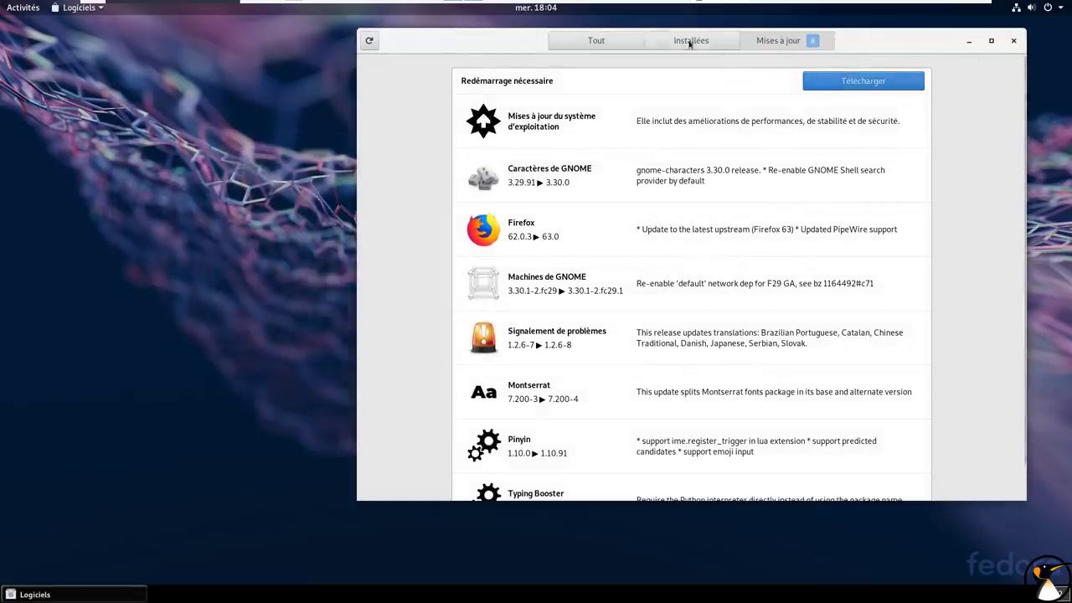
Launch Moniteur système from the Utilitaires folder, display its Ressources graphs, and place its window beside Logiciels
scroll(655, 232, "down", 1)
scroll(656, 232, "up", 1)
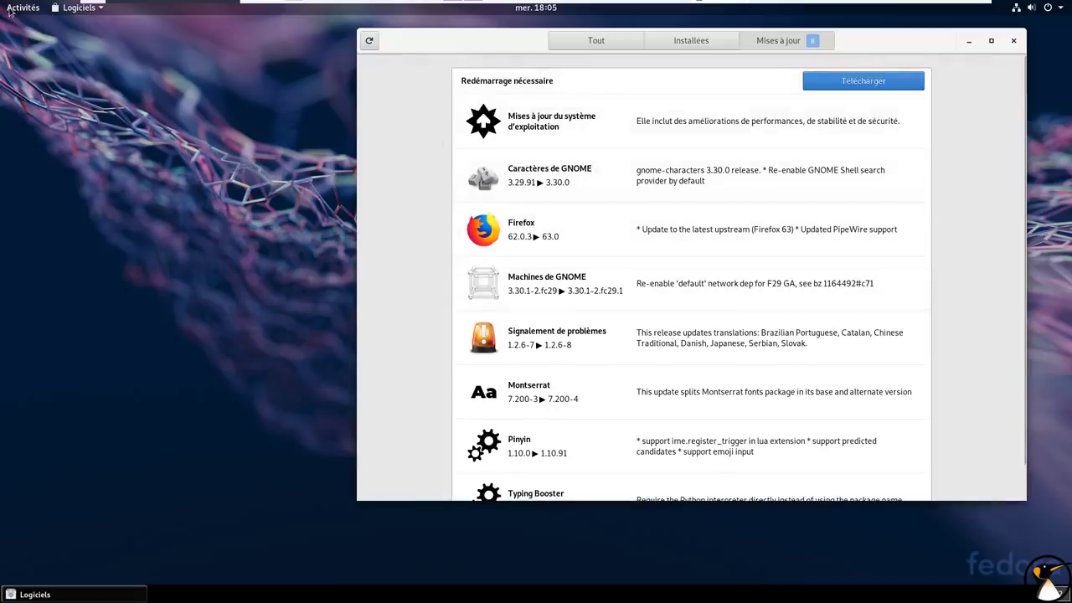
key("super")
key("super+a")
scroll(551, 411, "down", 1)
left_click(477, 139)
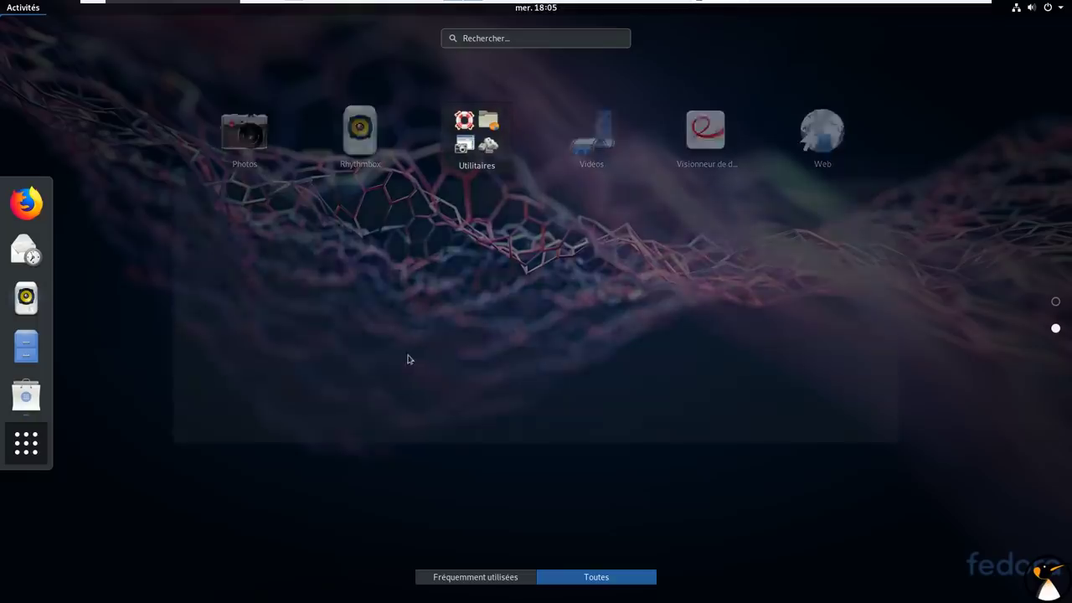
left_click(361, 367)
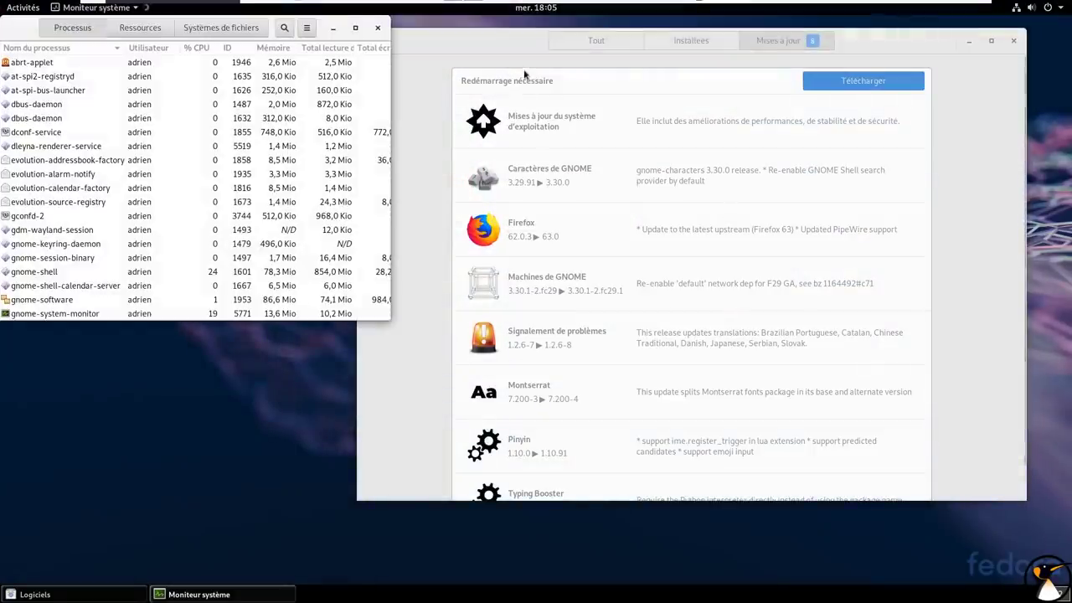
left_click(141, 28)
left_click_drag(50, 60, 70, 102)
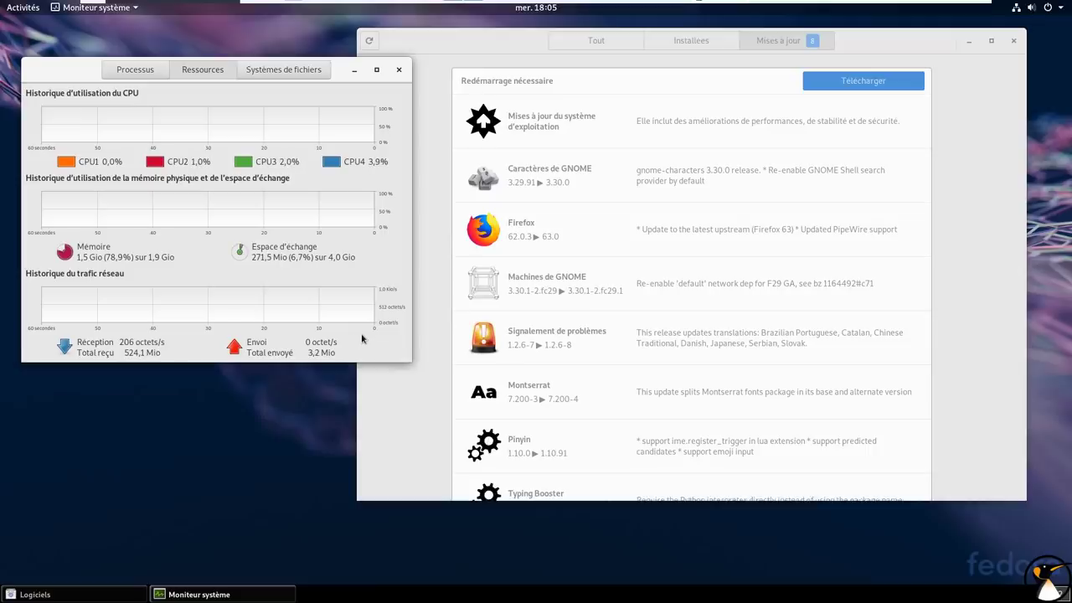
Request the update download in Logiciels again and check the desktop notifications
left_click(833, 82)
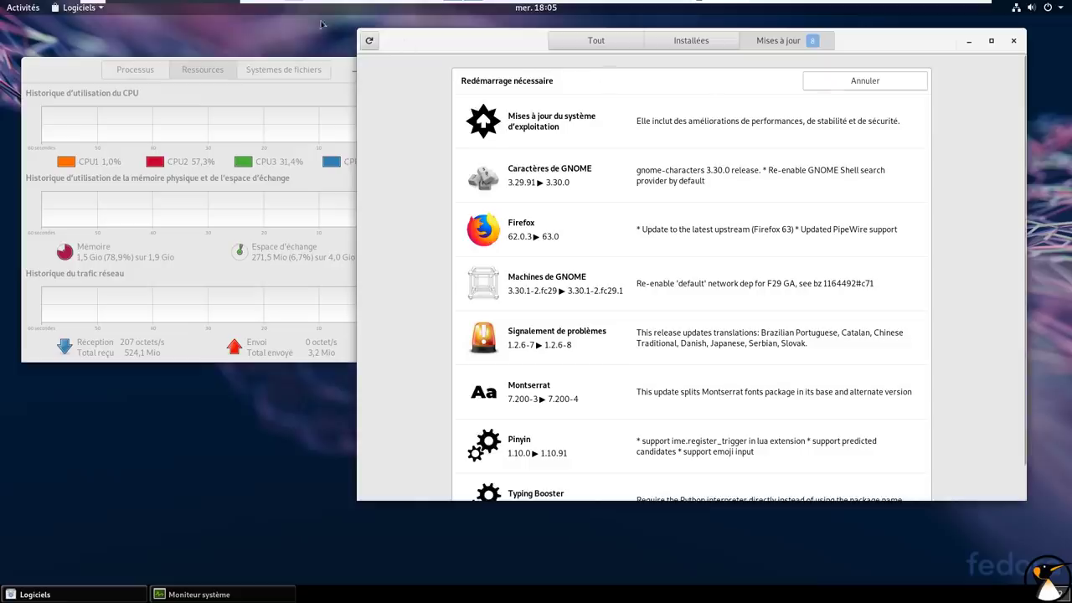
left_click(550, 10)
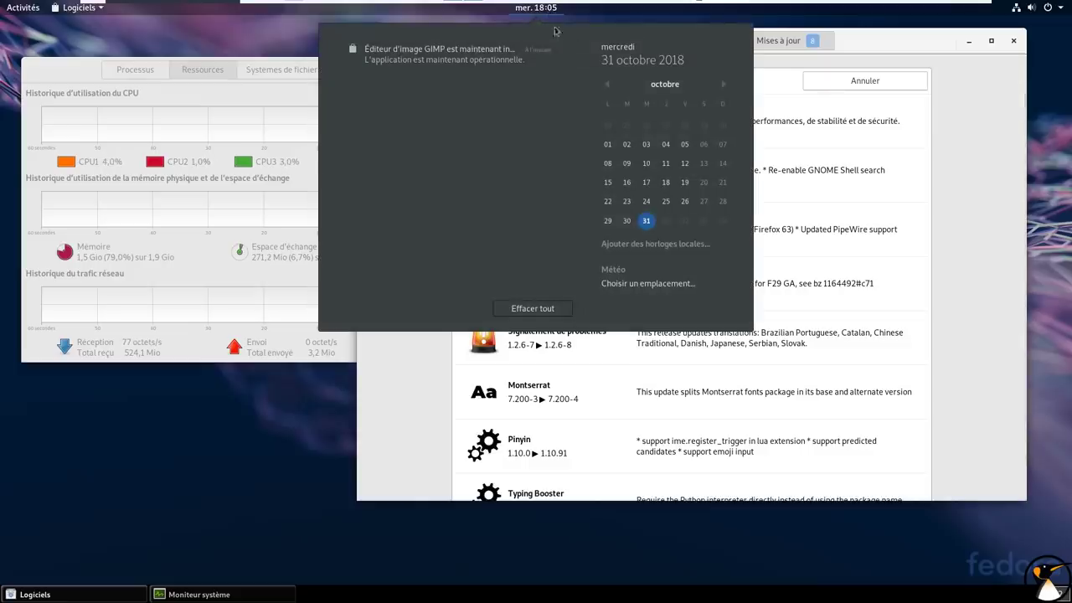
left_click(550, 10)
Launch GIMP from the applications overview and close Moniteur système and Logiciels while it loads
left_click(23, 8)
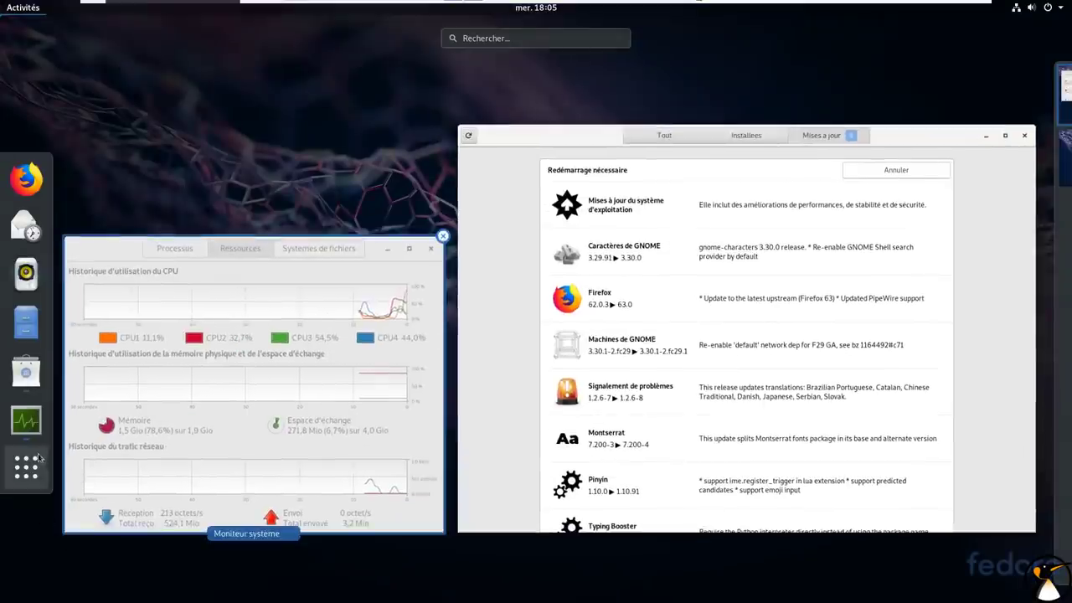
left_click(26, 467)
left_click(479, 270)
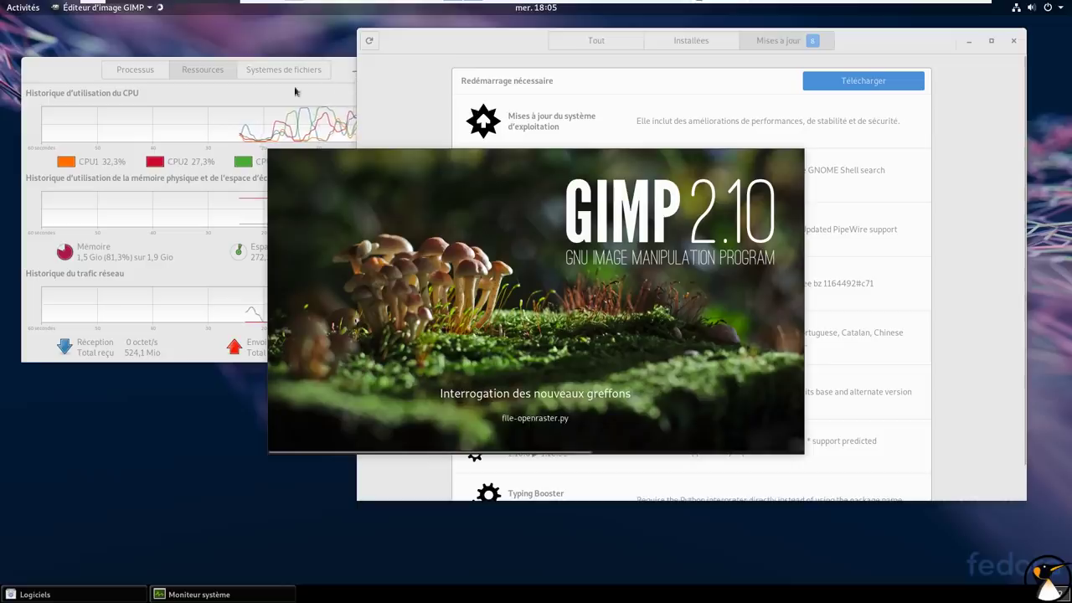
left_click(84, 87)
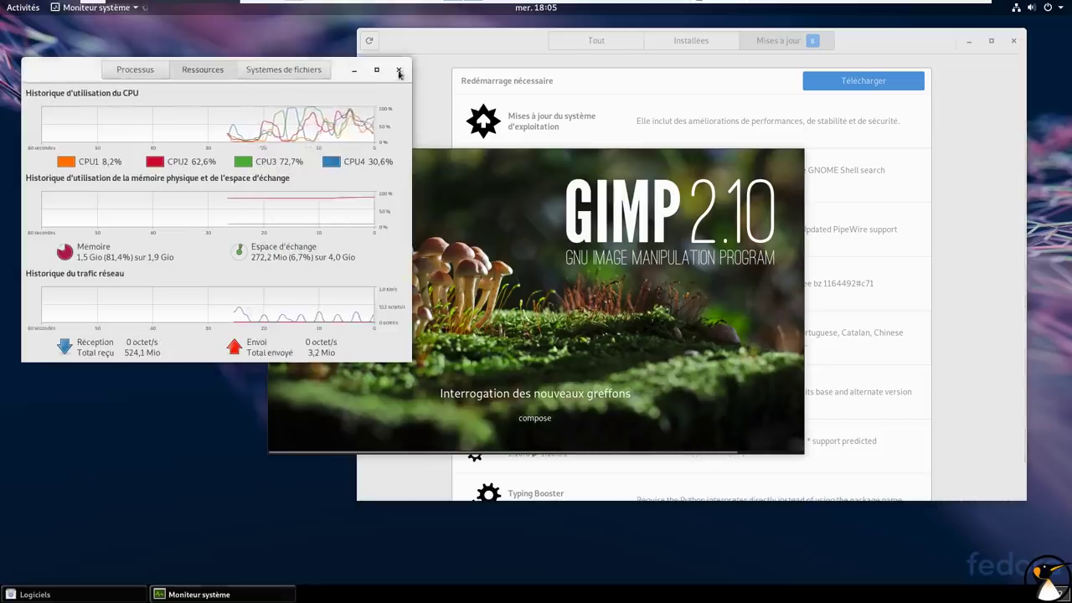
left_click(403, 69)
left_click(1015, 42)
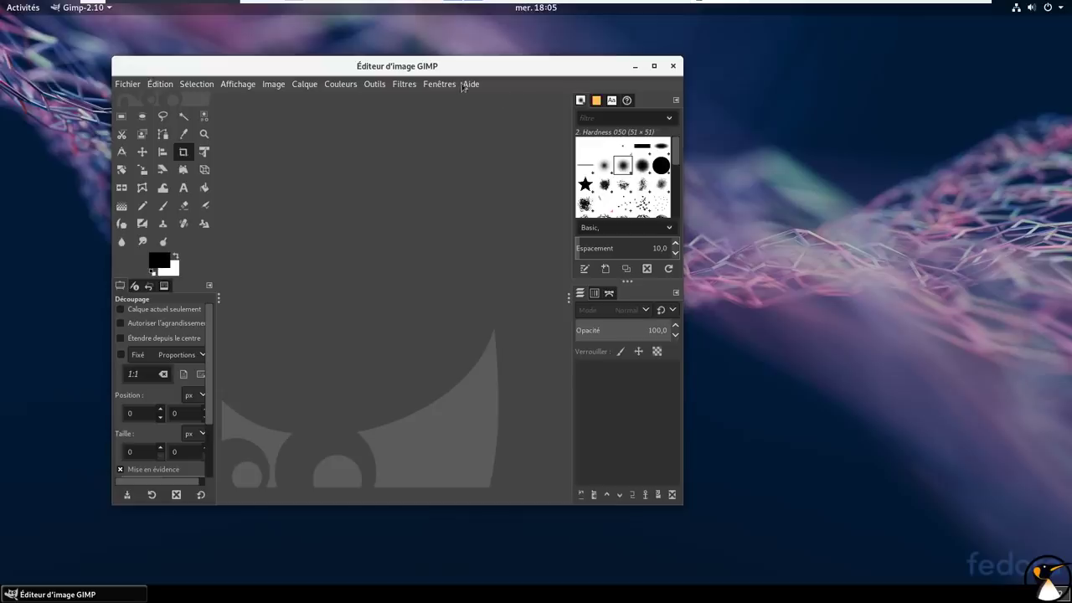
Set GIMP's interface theme to System and its icon theme to Legacy in the preferences, and validate the changes
left_click(159, 87)
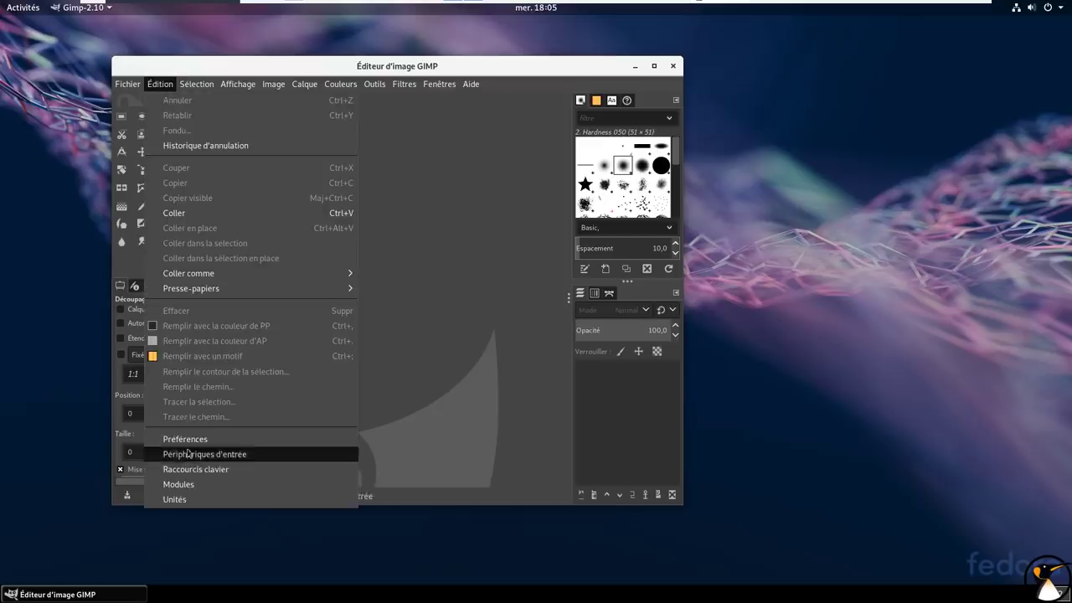
left_click(191, 439)
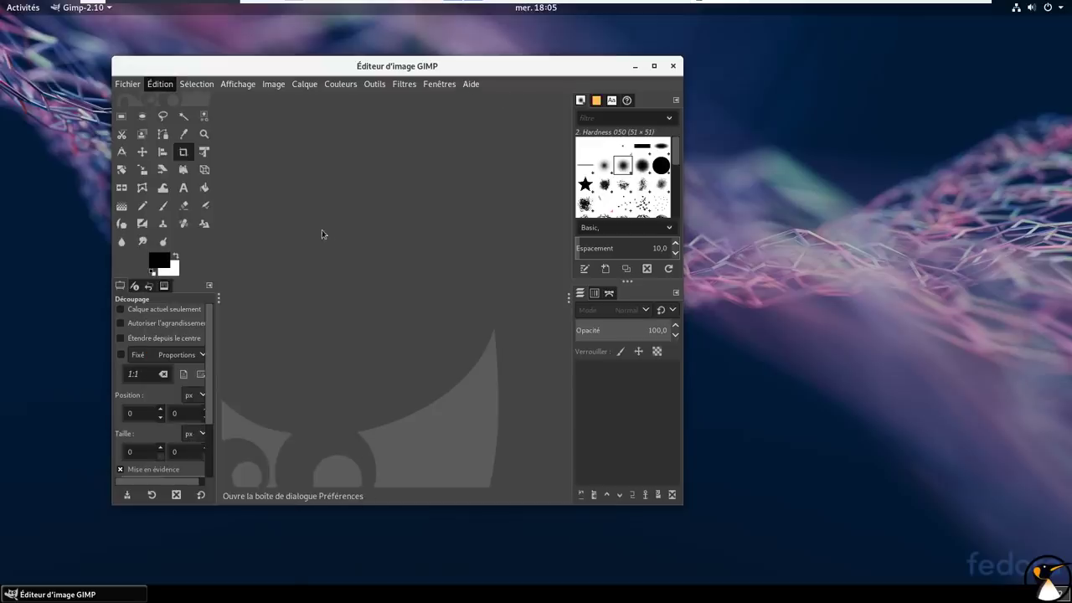
left_click(96, 198)
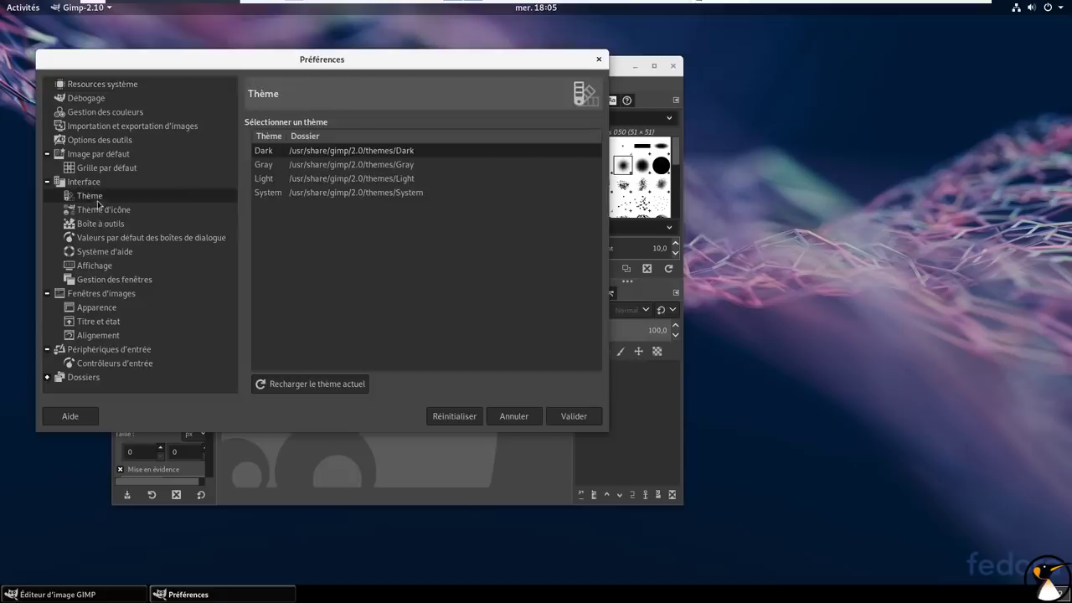
left_click(300, 196)
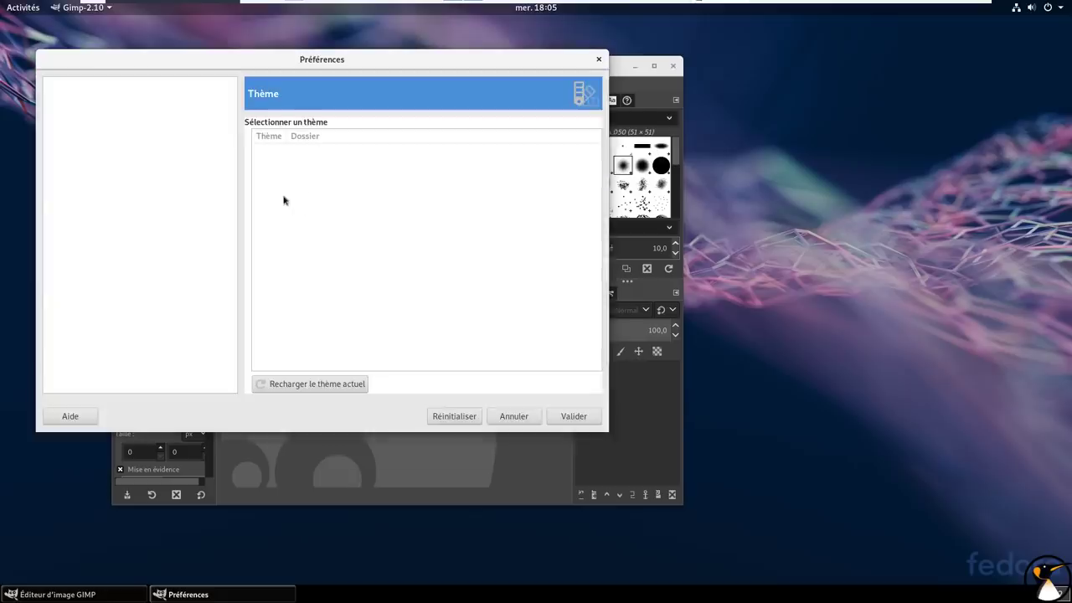
left_click(121, 211)
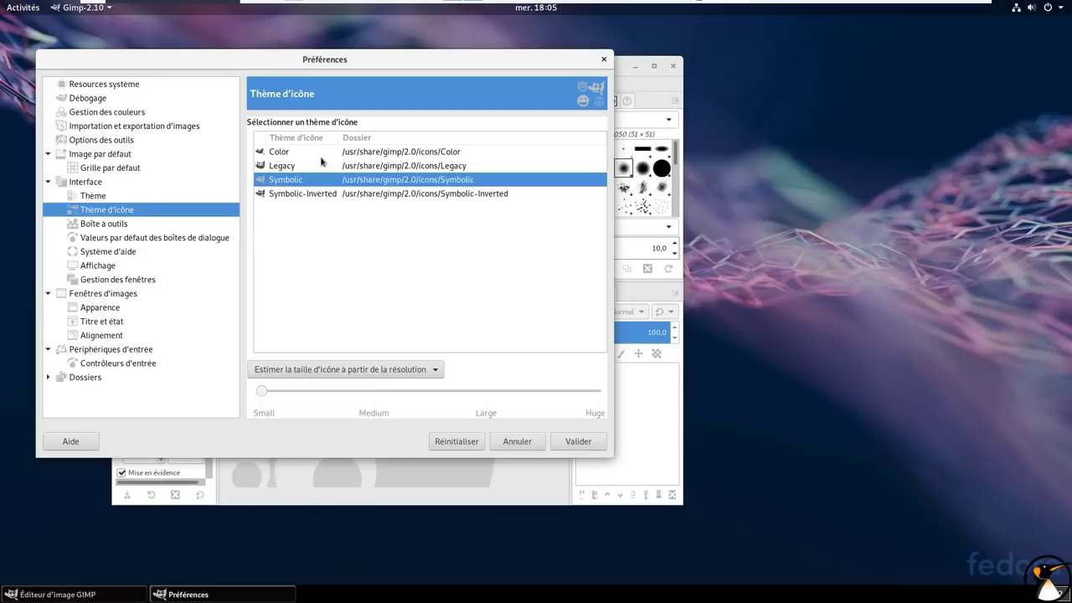
key("Up")
left_click(576, 441)
Maximise the GIMP window to view the rethemed interface, and close GIMP
left_click(652, 67)
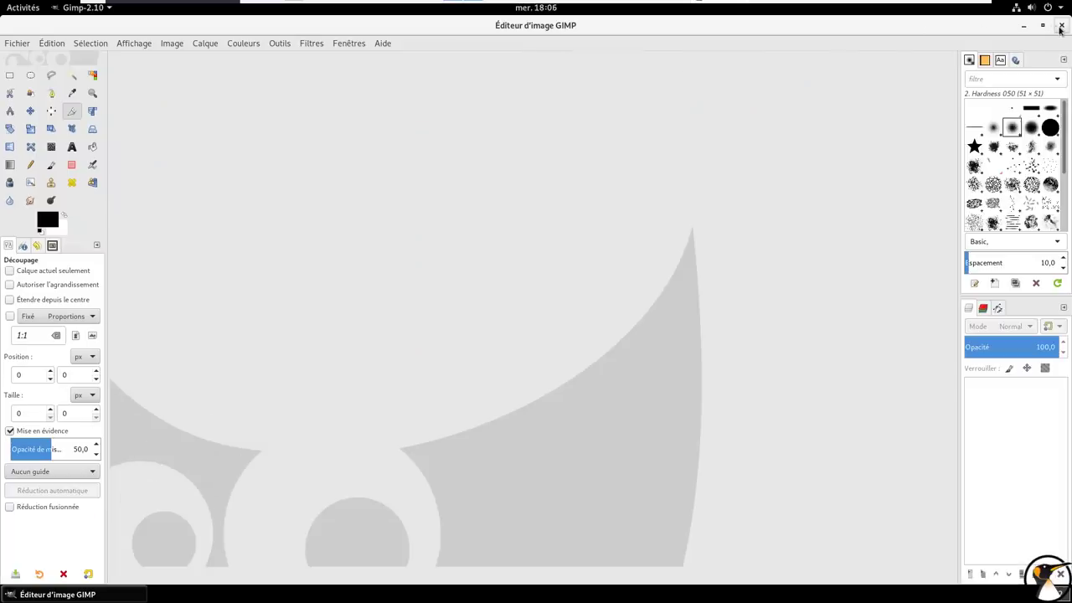
left_click(1060, 26)
Open Paramètres, examine the system information under Détails, À propos, and close the window
key("super")
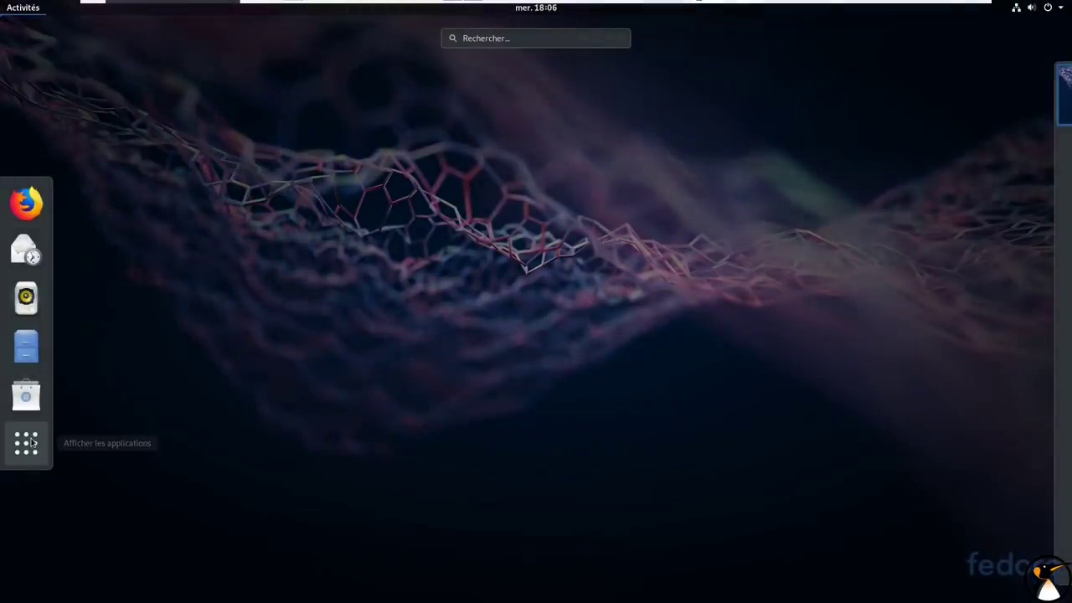
mouse_move(3, 3)
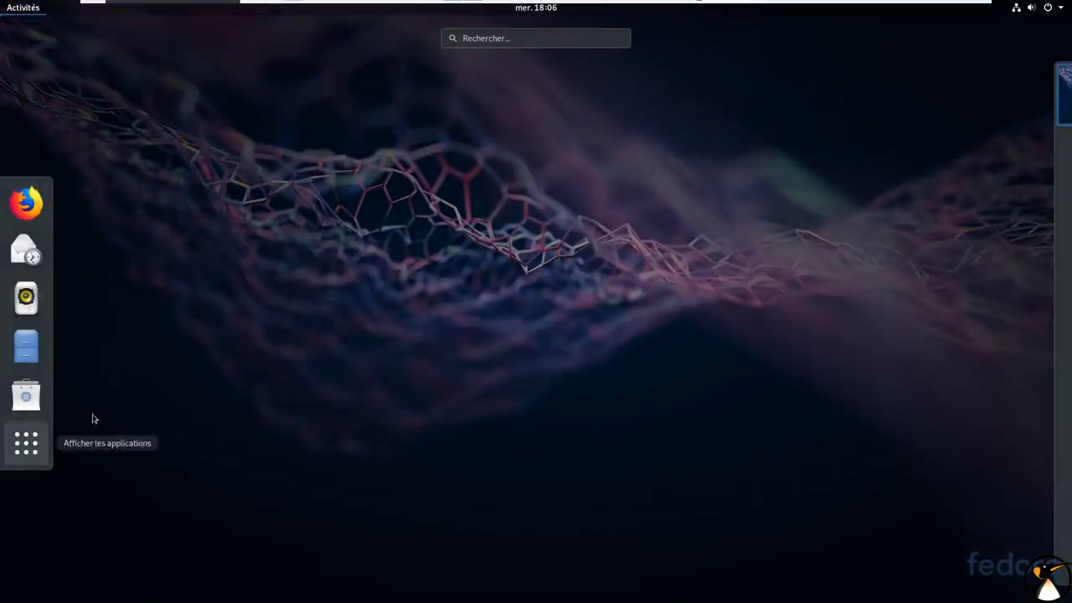
left_click(1059, 12)
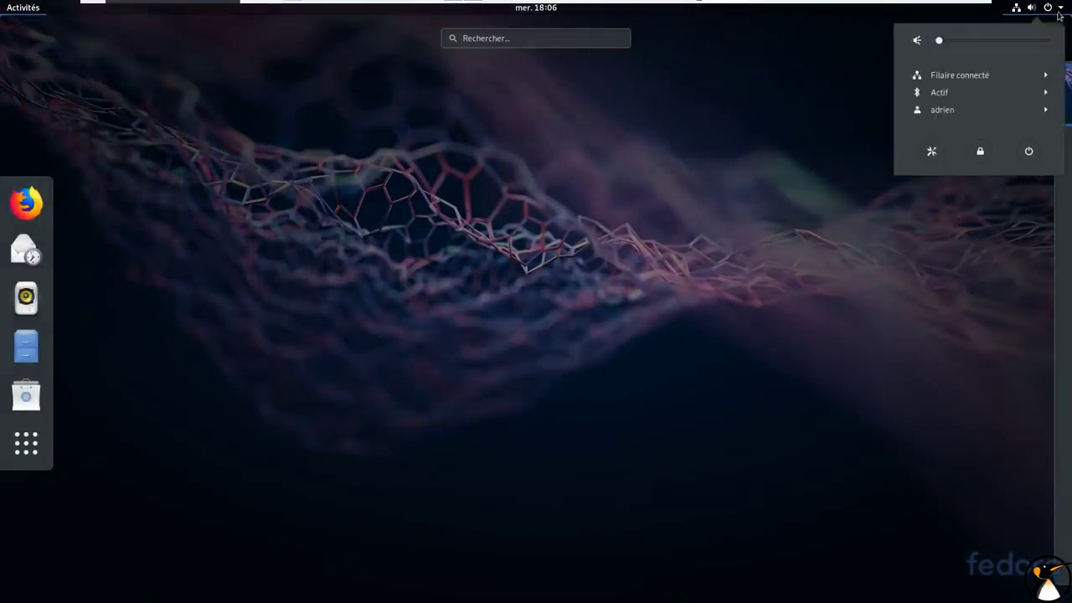
left_click(926, 151)
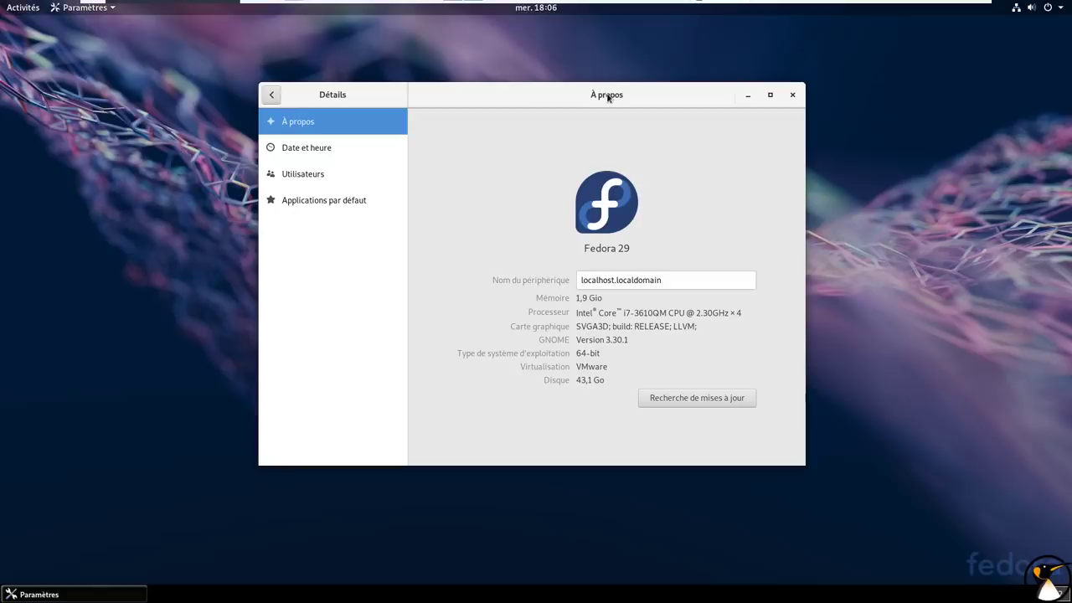
left_click_drag(520, 99, 495, 101)
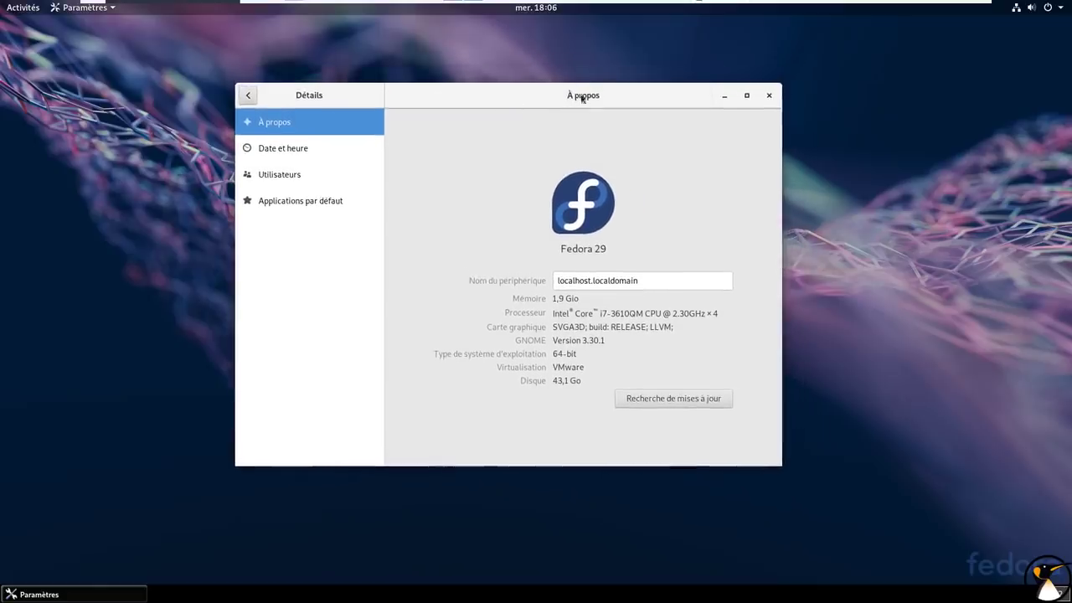
left_click(768, 96)
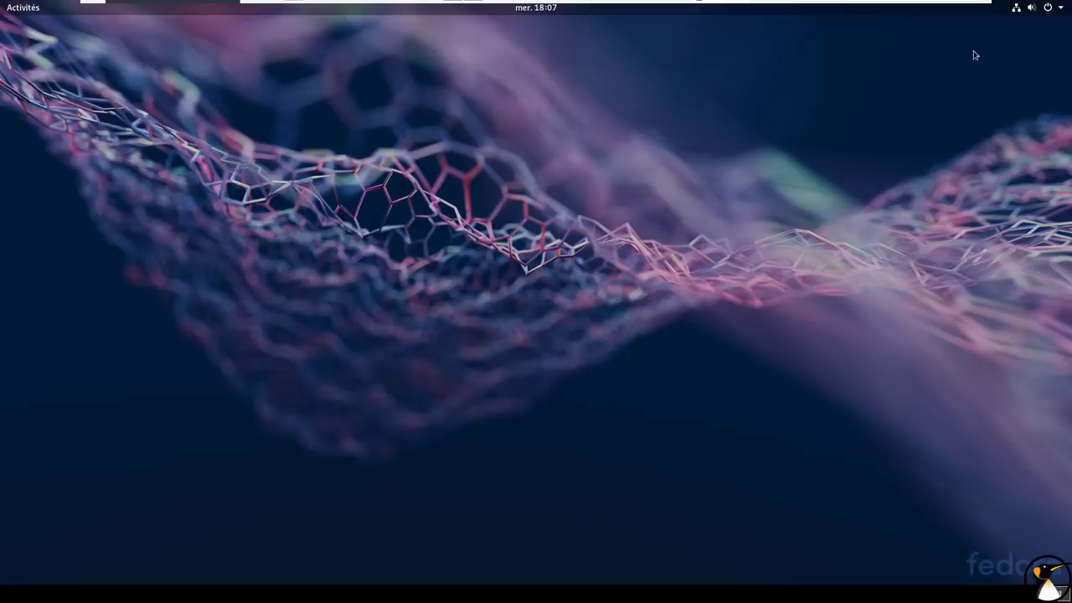
Request a shutdown, toggle the installation of pending software updates, and power off the computer
left_click(1053, 10)
left_click(1037, 151)
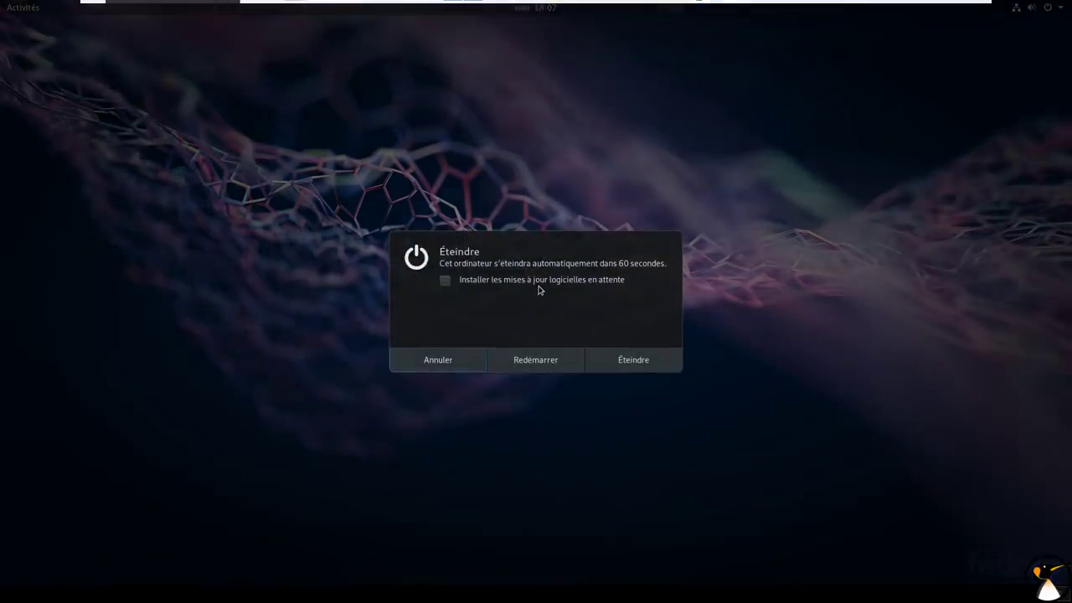
left_click(444, 282)
left_click(445, 282)
left_click(447, 285)
left_click(638, 367)
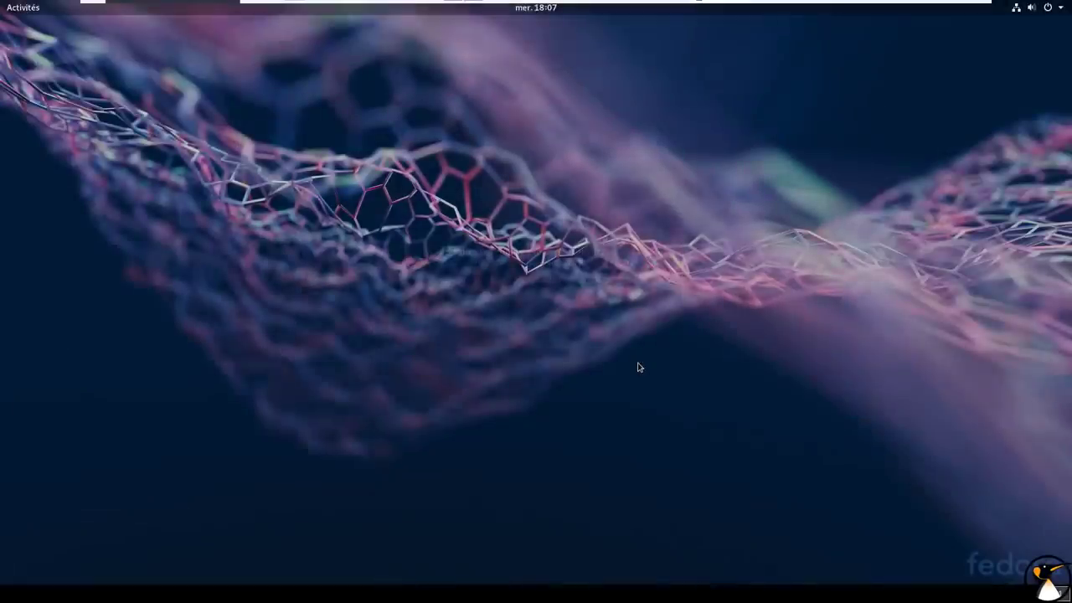